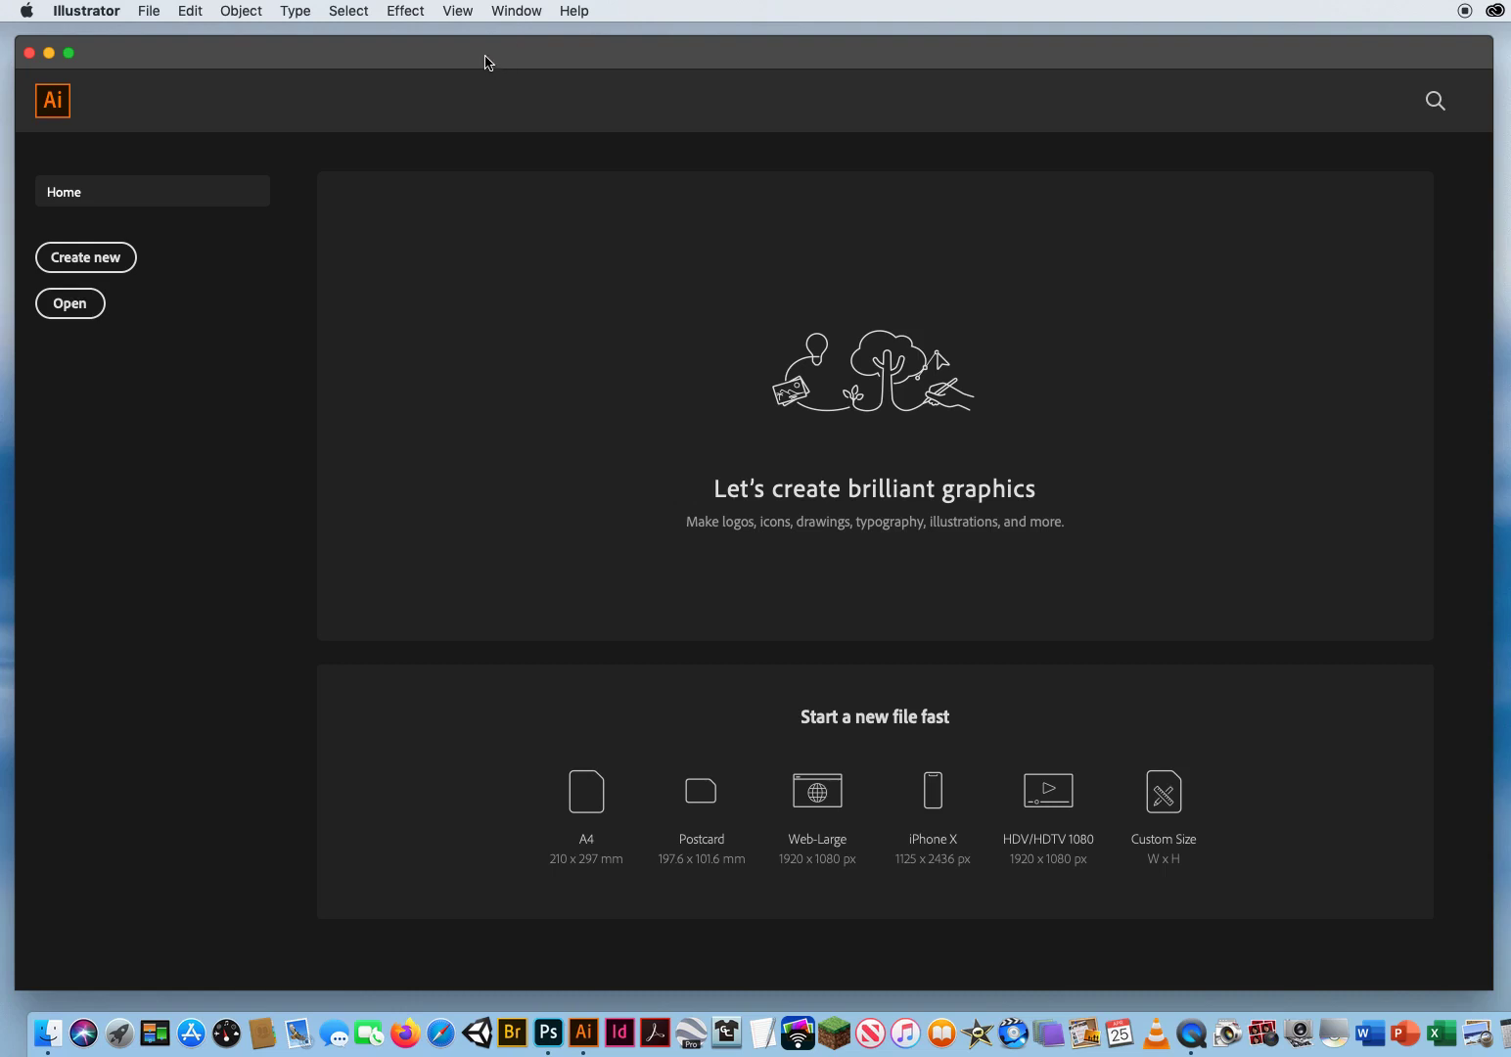
Open 0 FOR PRACTICE ONLY.ai from B. CHAPTER 9 Ai Demos > 9.2 Draw Inside Logos.
left_click(152, 12)
left_click(169, 72)
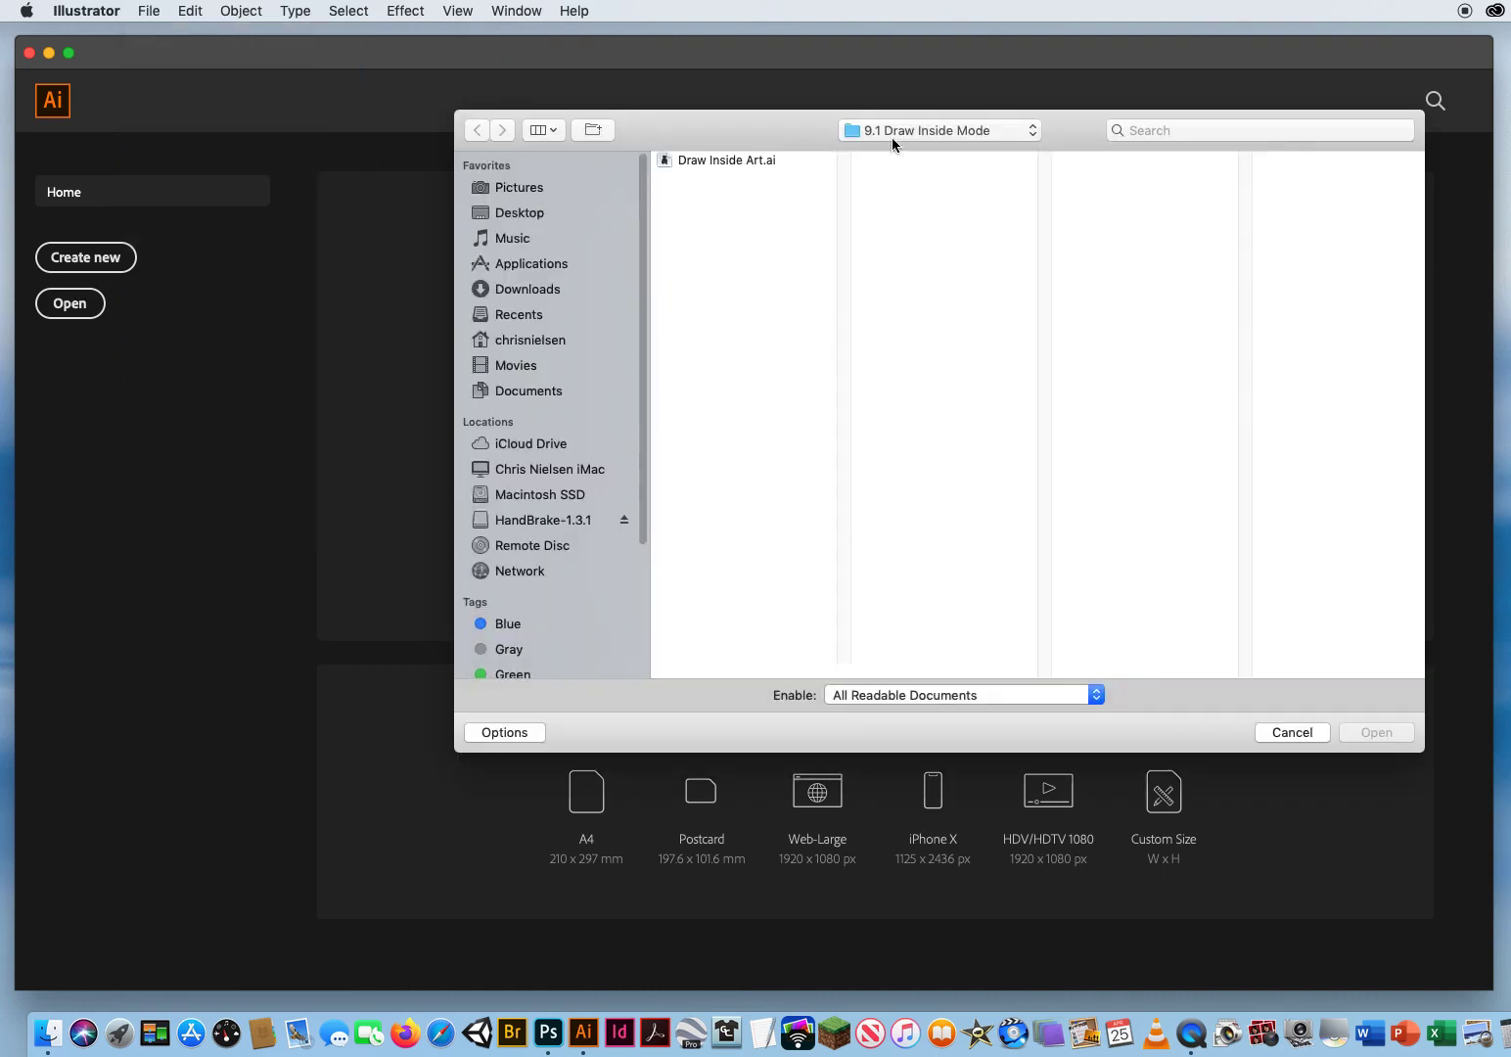
left_click(917, 130)
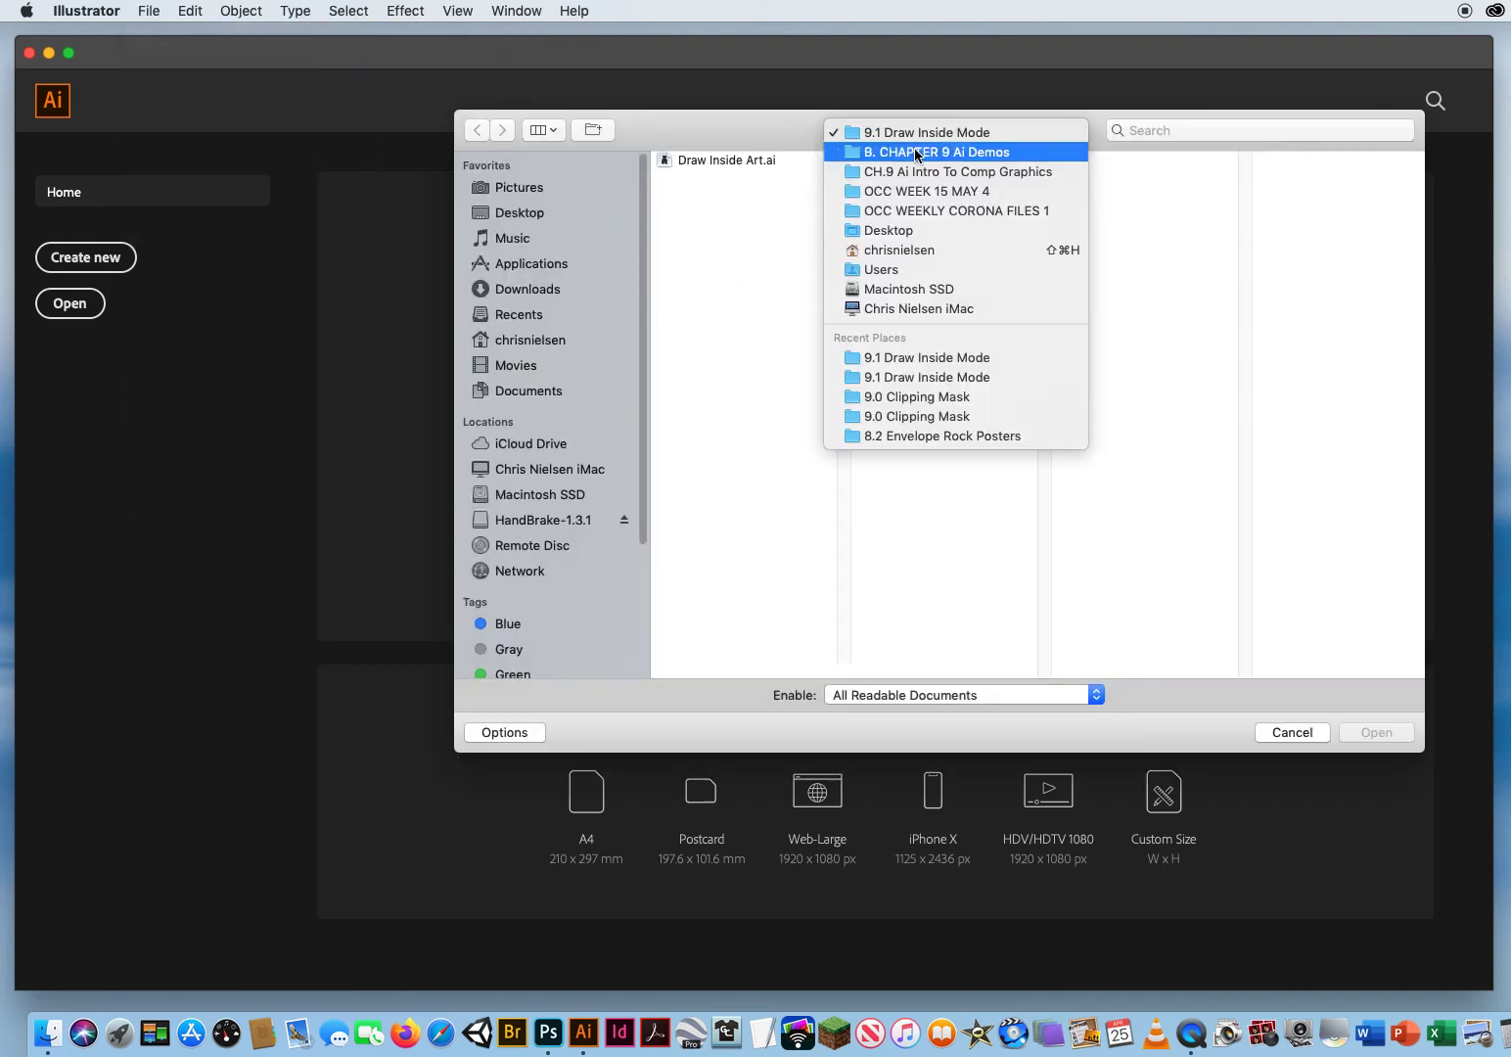
left_click(916, 153)
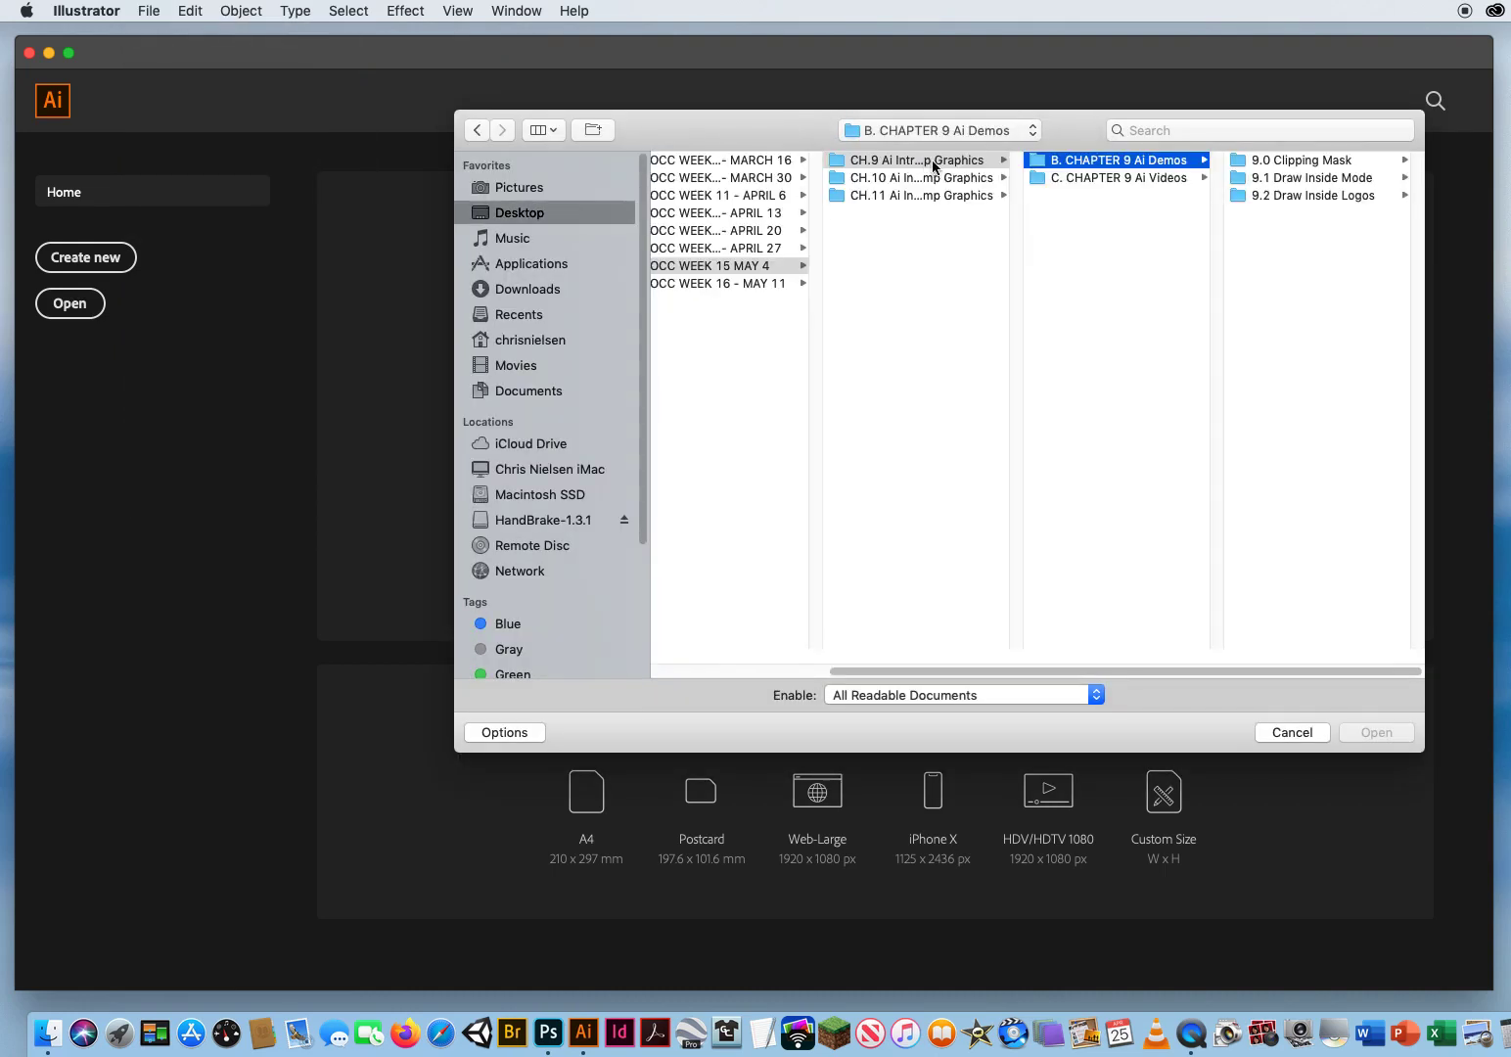
left_click(1282, 197)
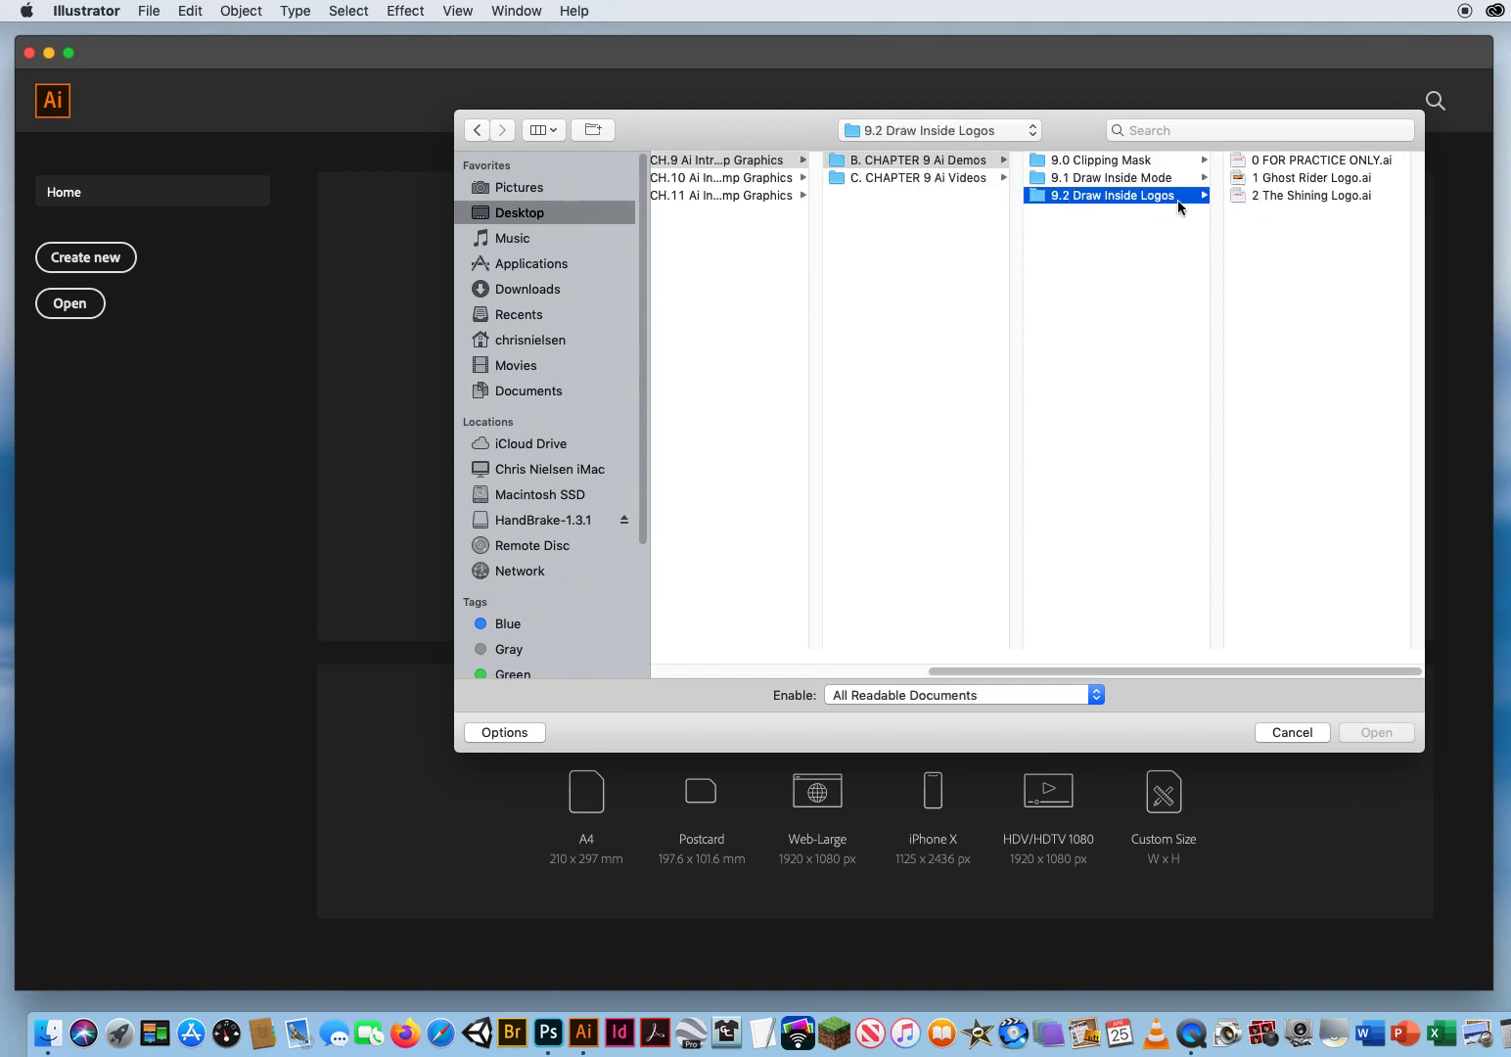
left_click(1257, 162)
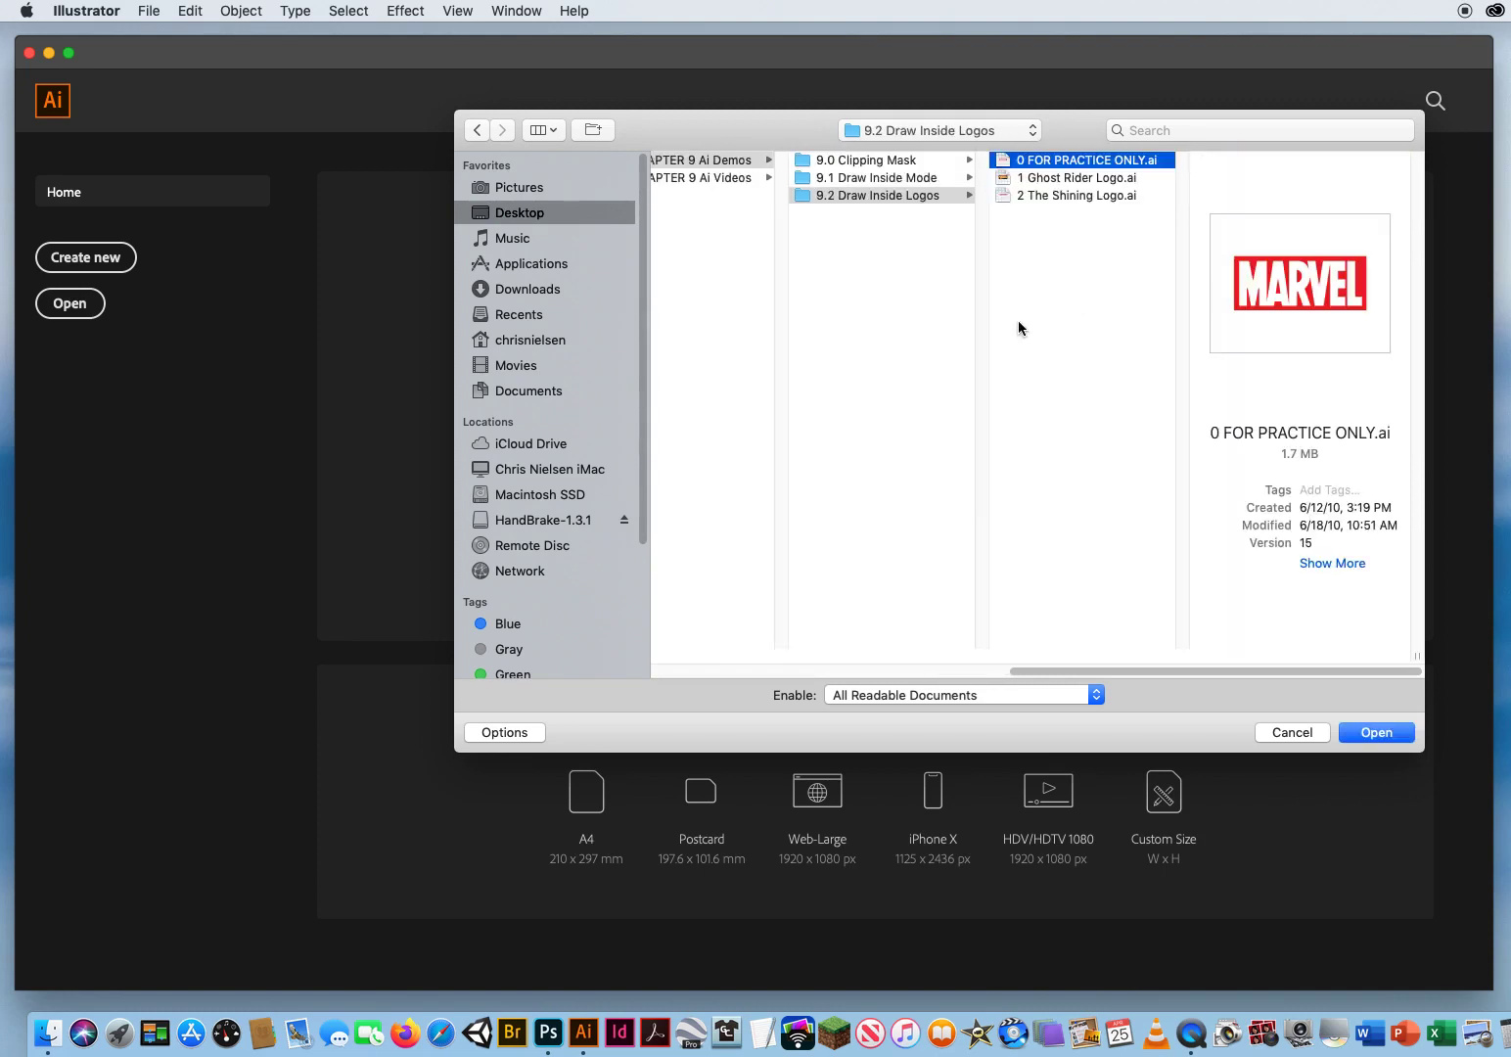
left_click(1375, 733)
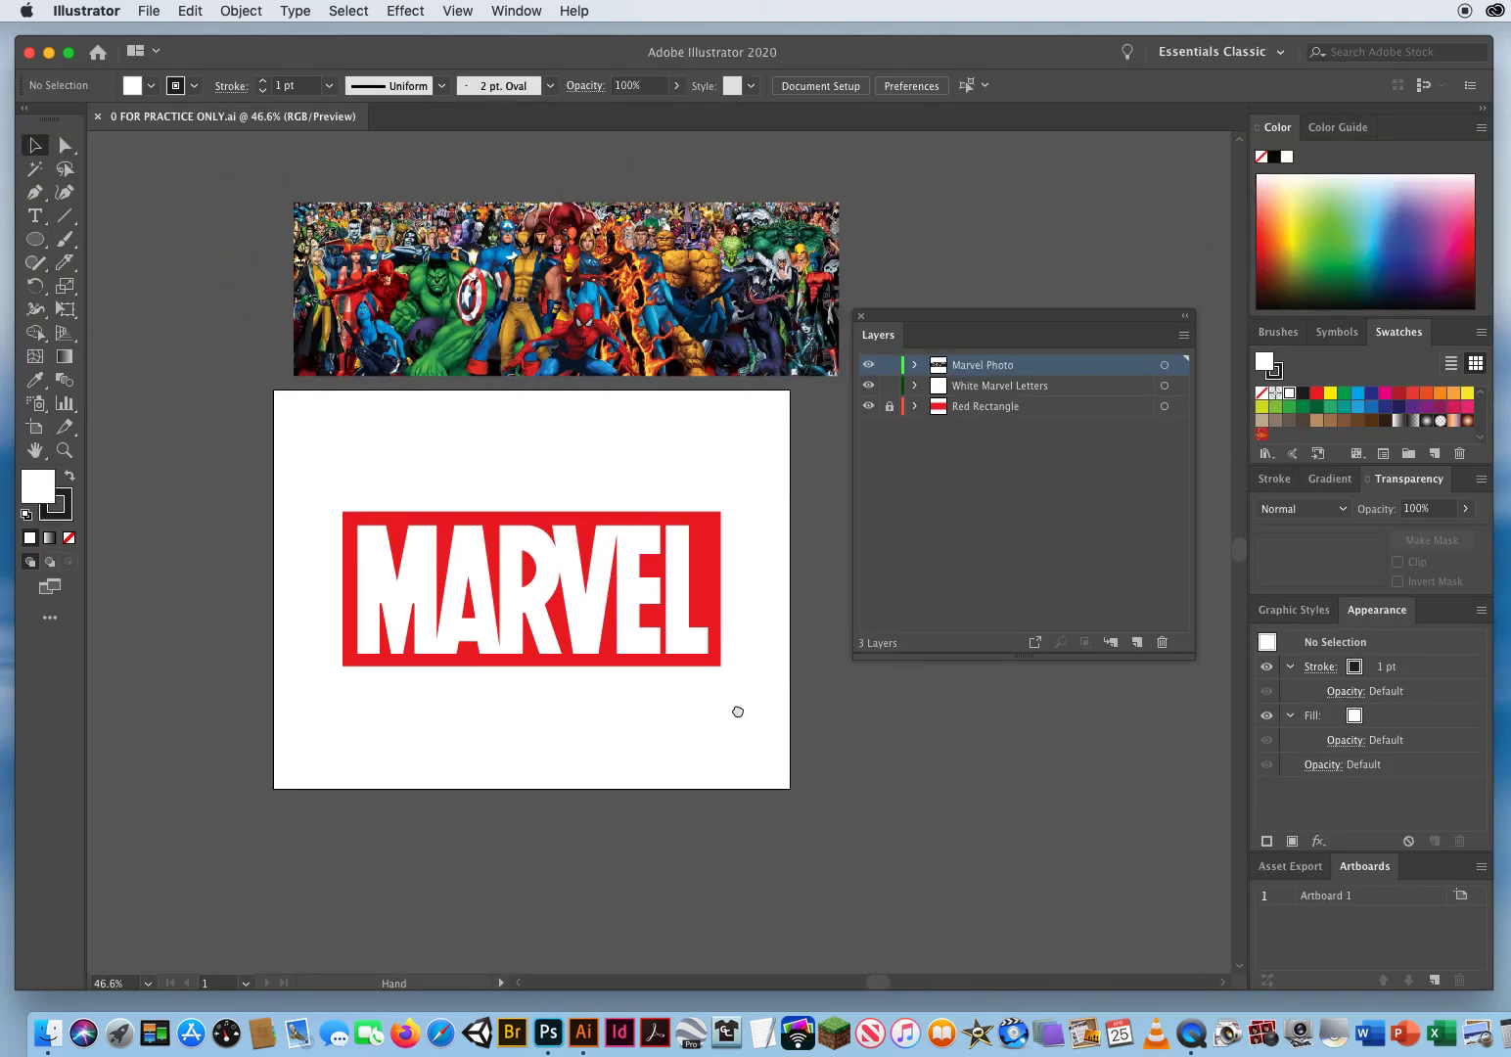
Move the Layers panel aside and select the white MARVEL letters compound path.
left_click_drag(928, 319, 962, 249)
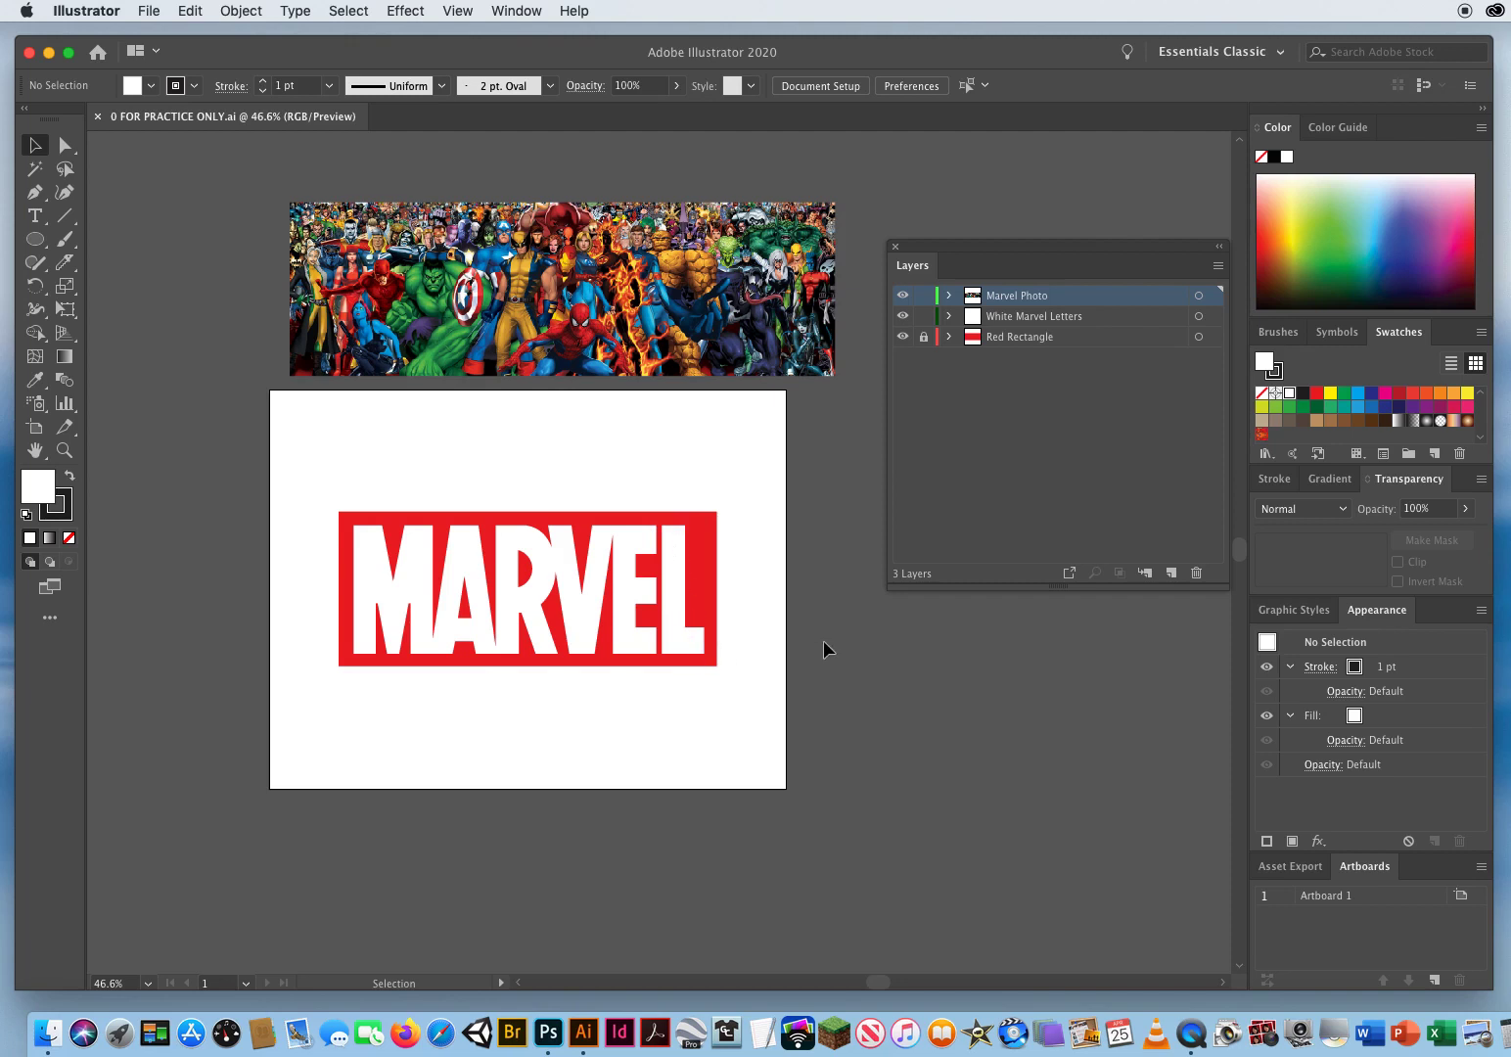
left_click(677, 587)
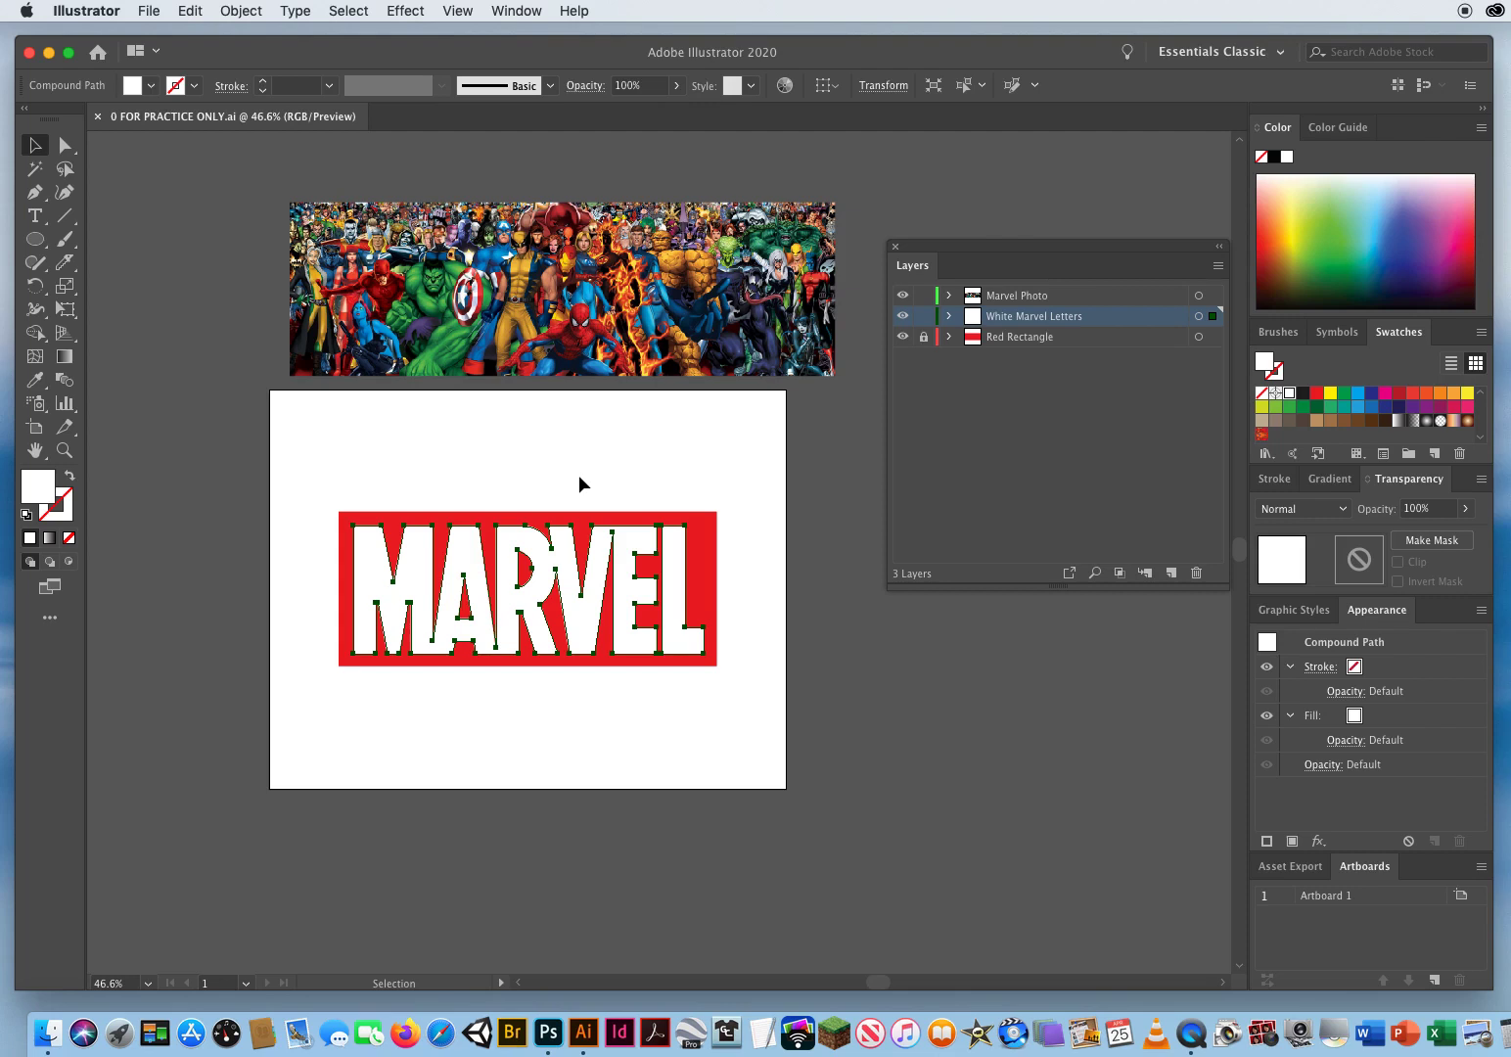
Reselect the white MARVEL letters and switch to Draw Inside mode.
left_click(579, 474)
left_click(675, 548)
left_click_drag(916, 247, 964, 249)
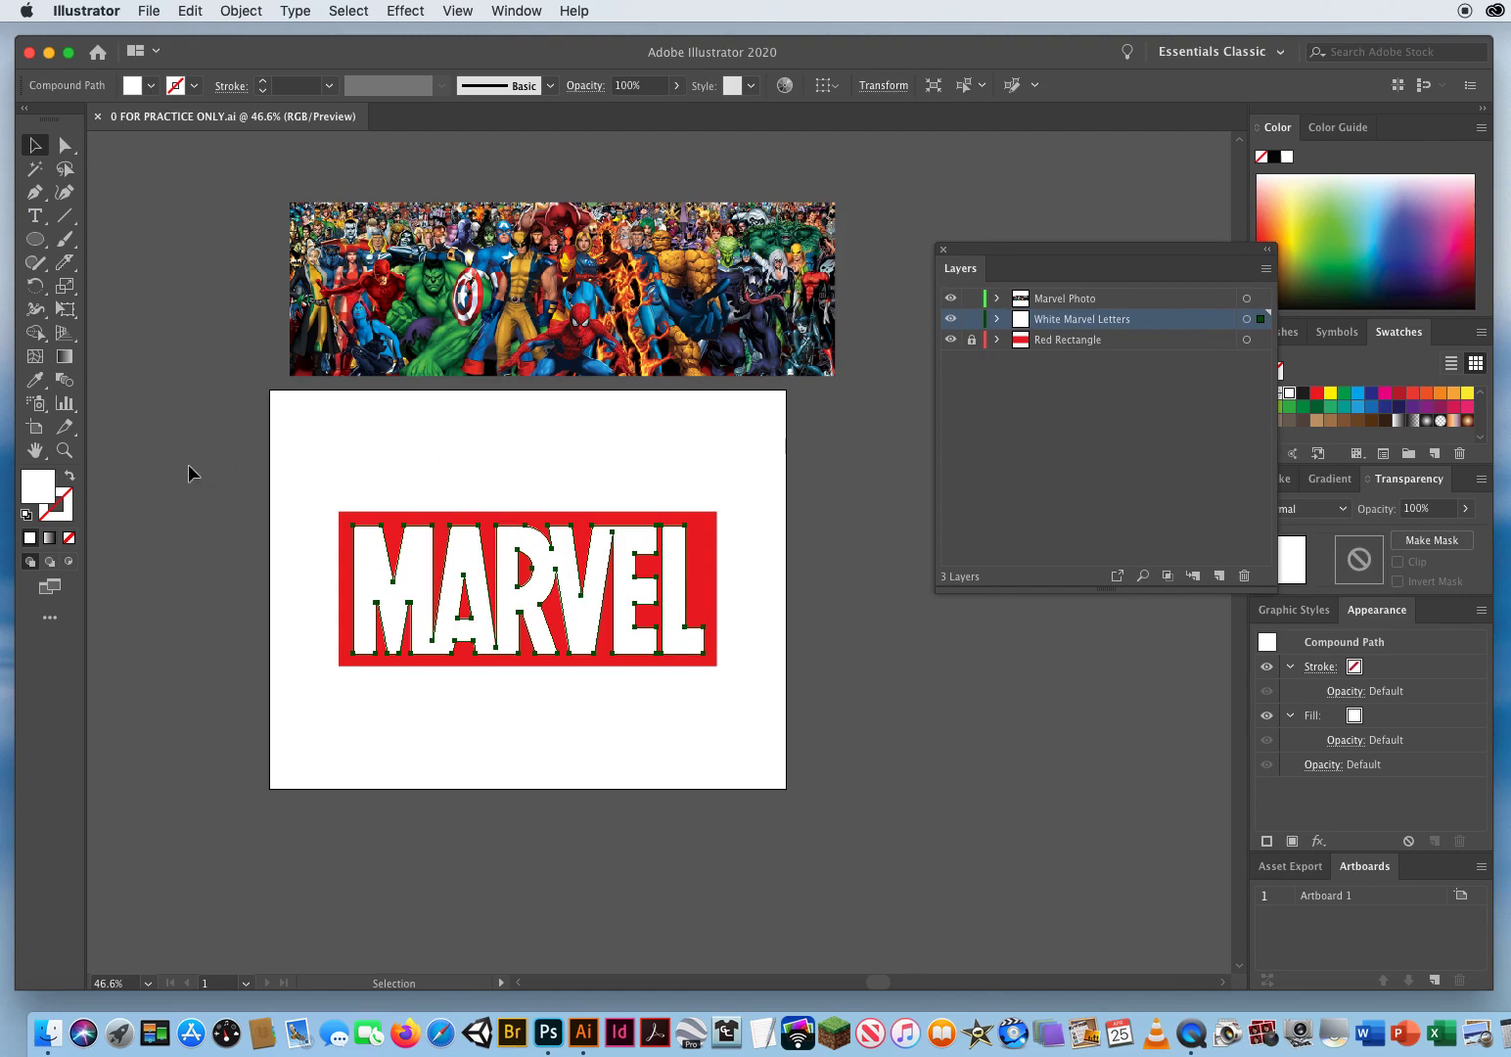
left_click(71, 564)
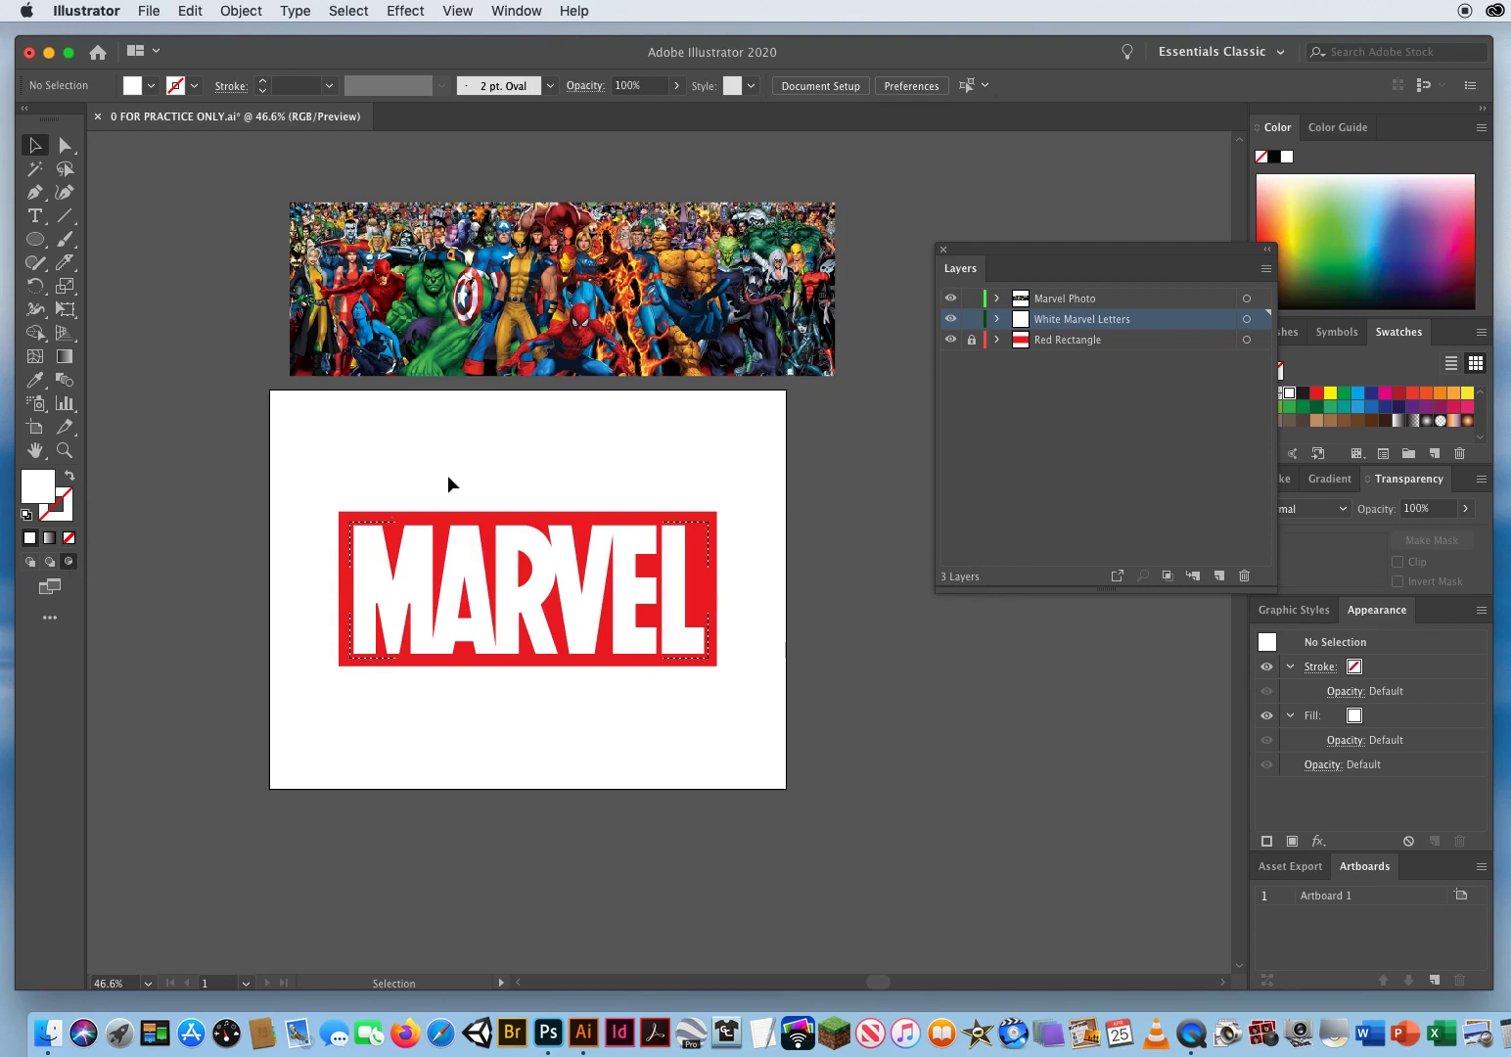
Cut the Marvel characters photo and paste it inside the MARVEL letters.
left_click(412, 321)
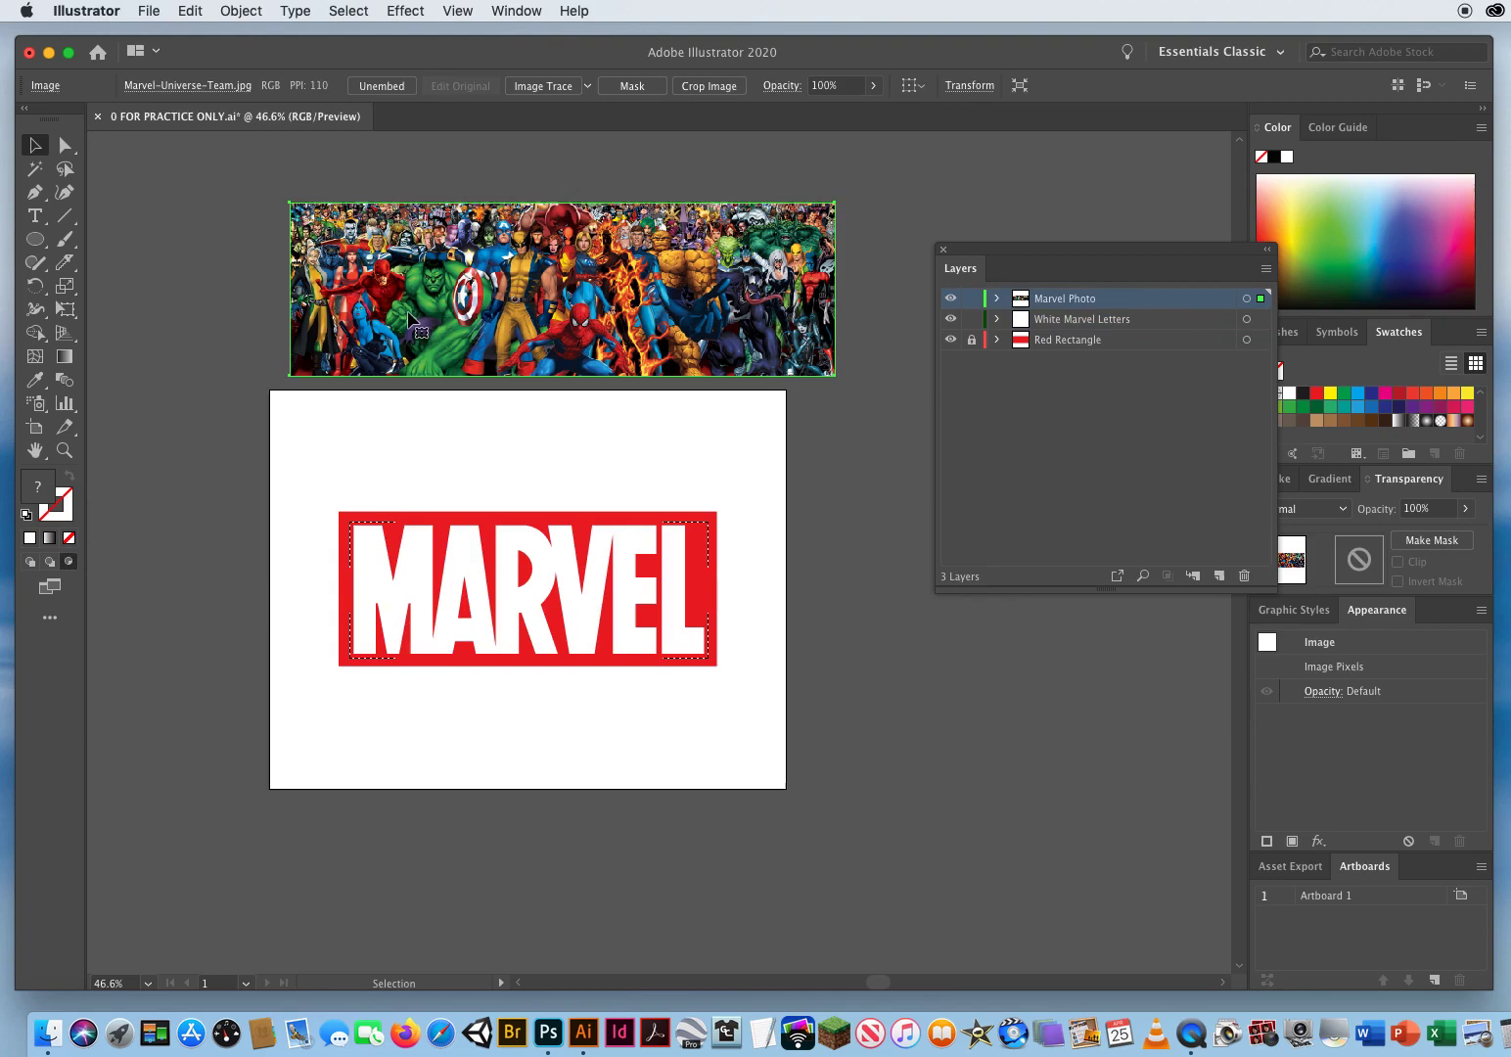
left_click(191, 12)
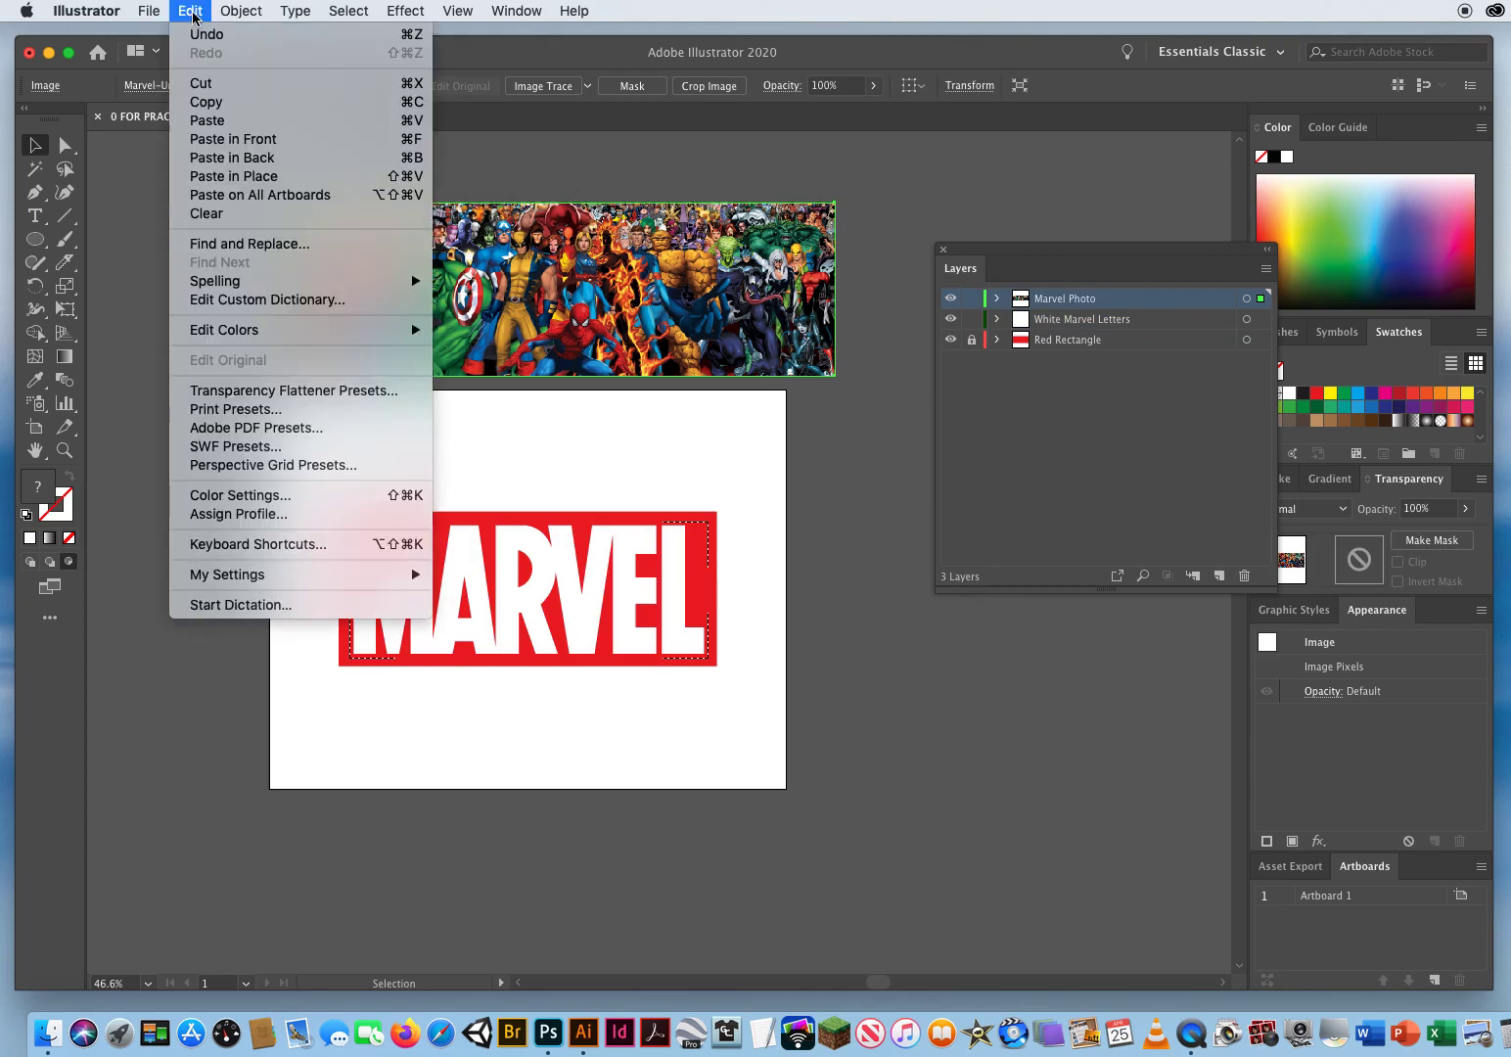
left_click(203, 86)
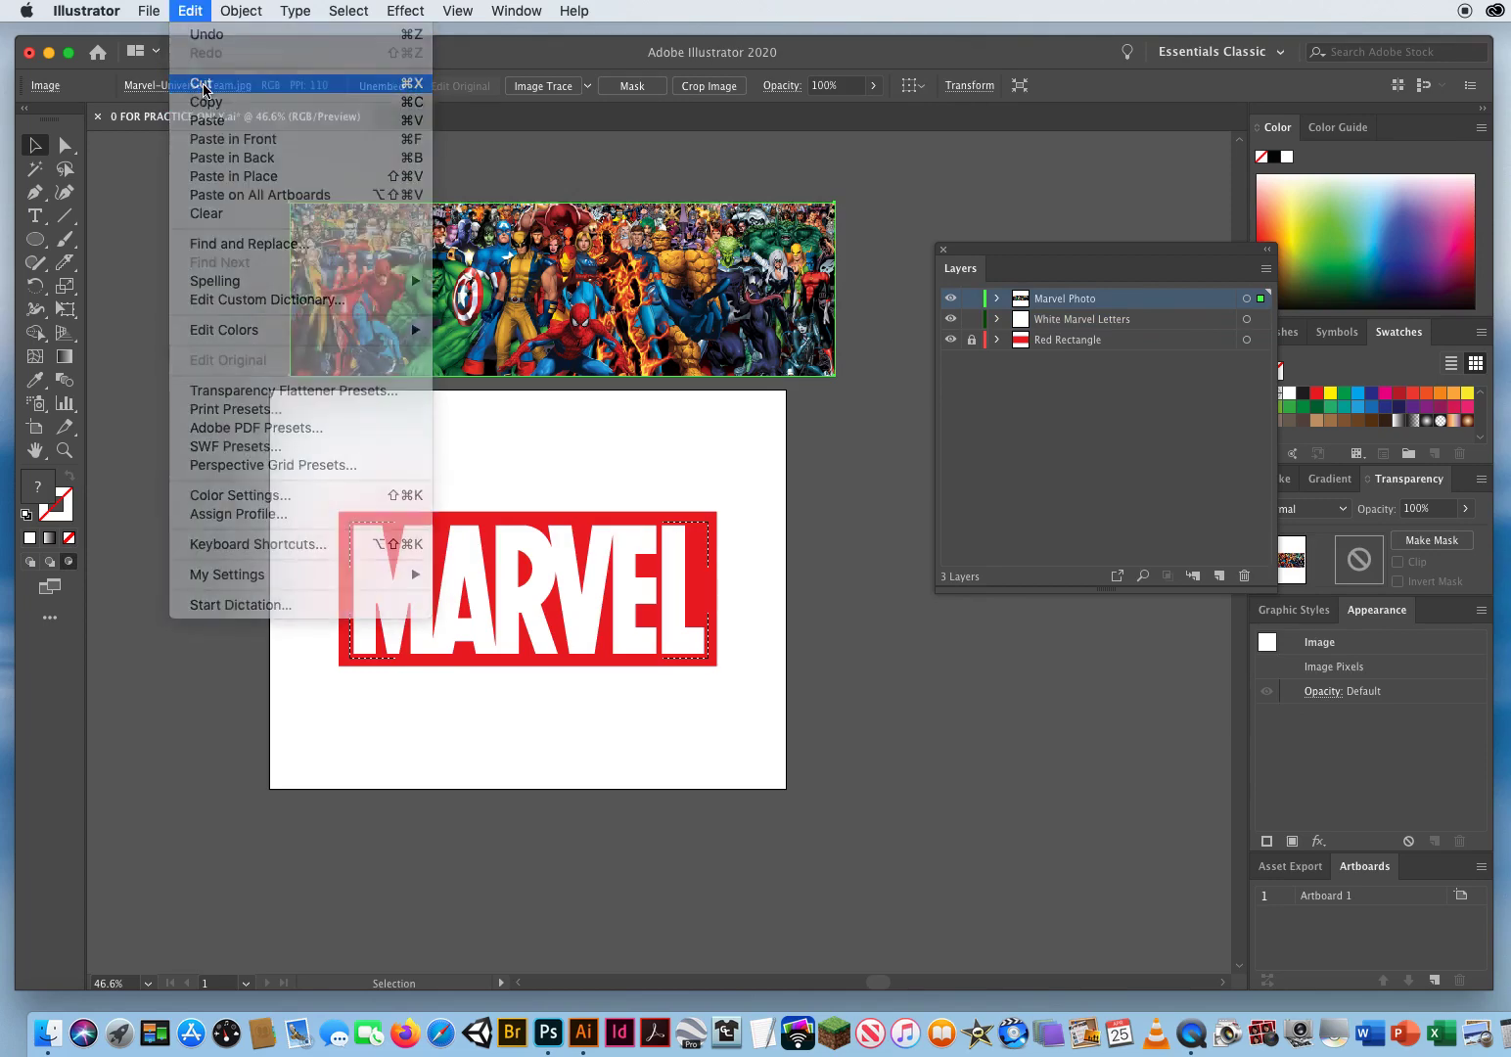
left_click(190, 12)
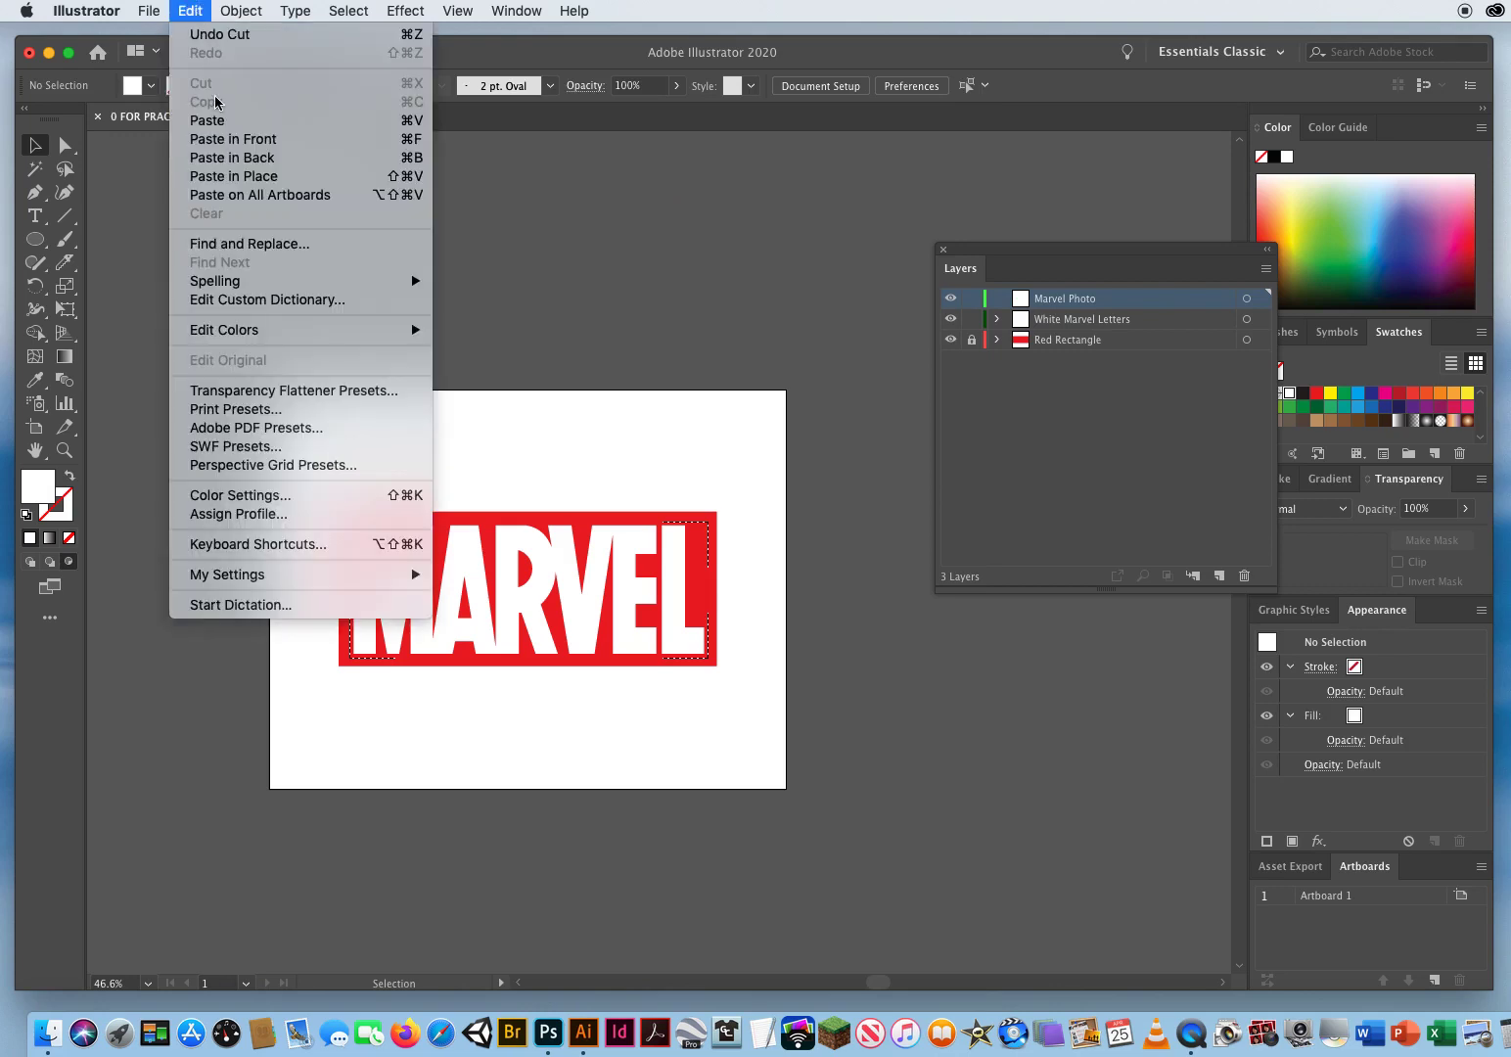
left_click(210, 120)
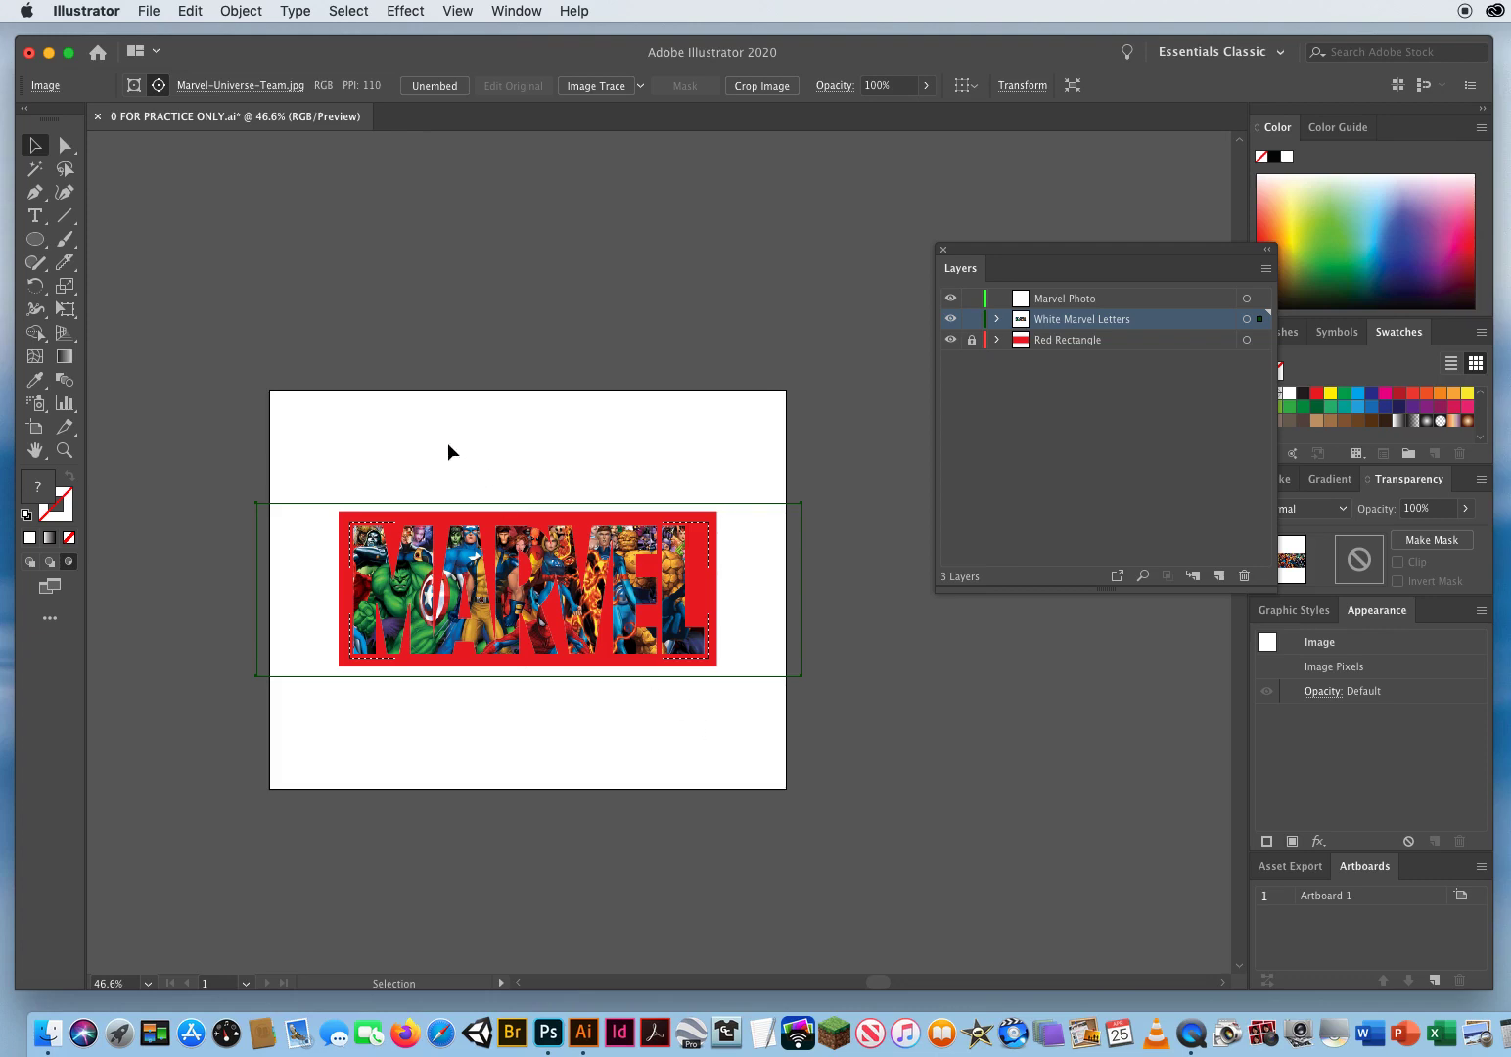
Deselect the photo and zoom the photo-filled MARVEL logo to 100% for a close-up.
left_click(351, 432)
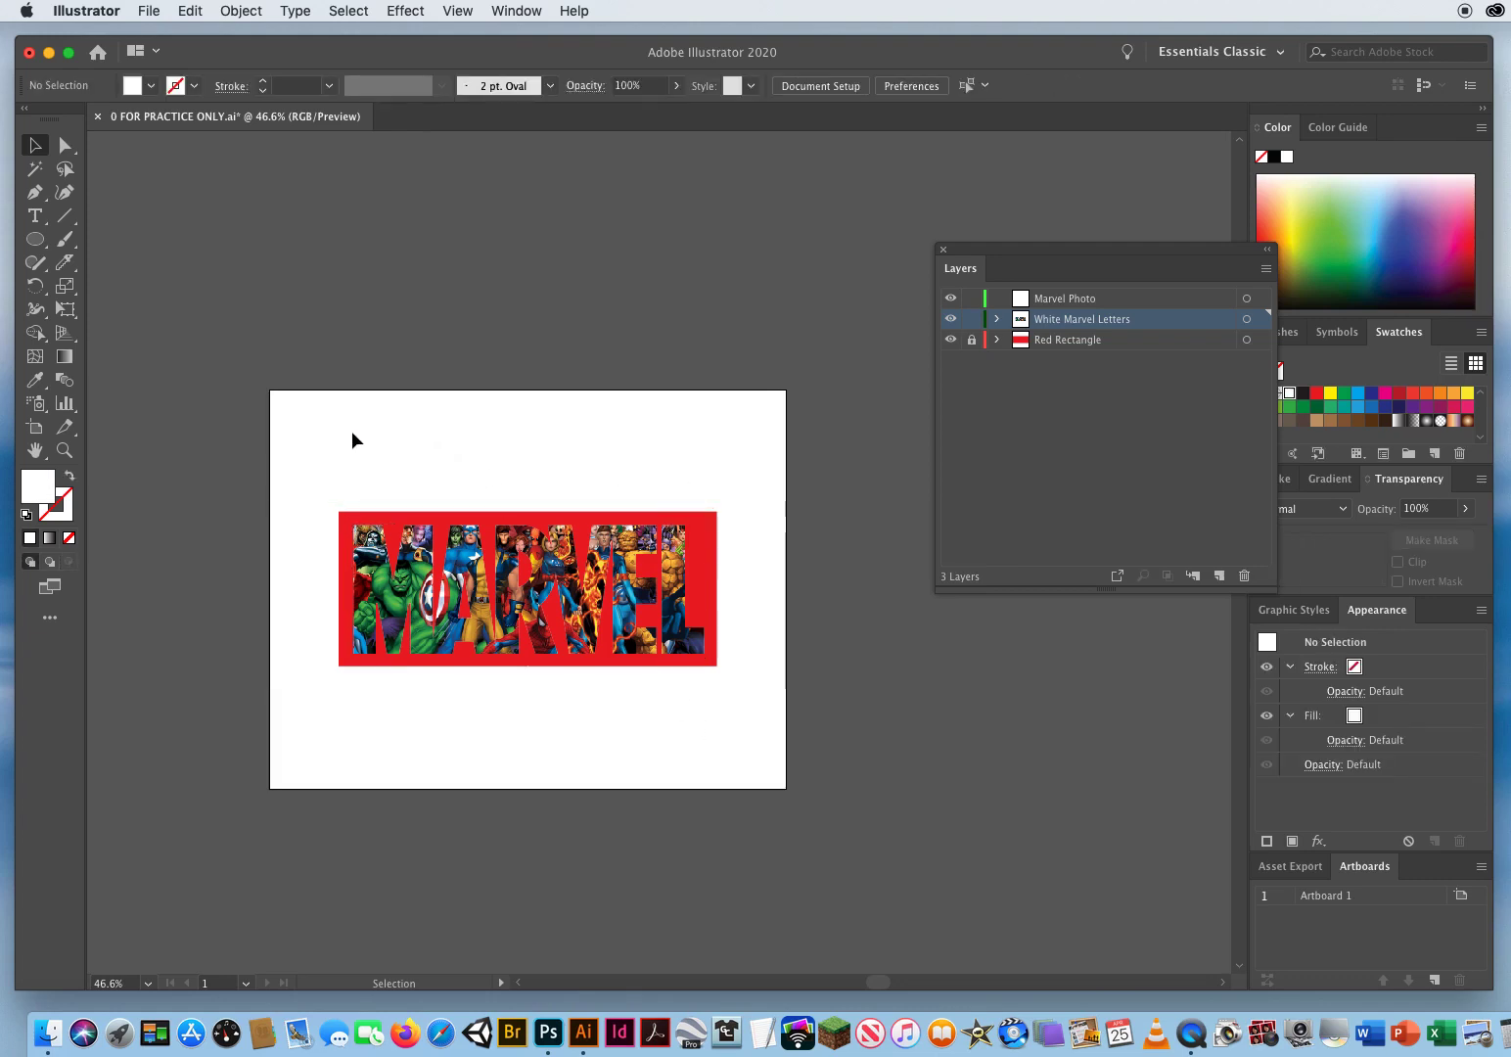
left_click(66, 450)
left_click(533, 571)
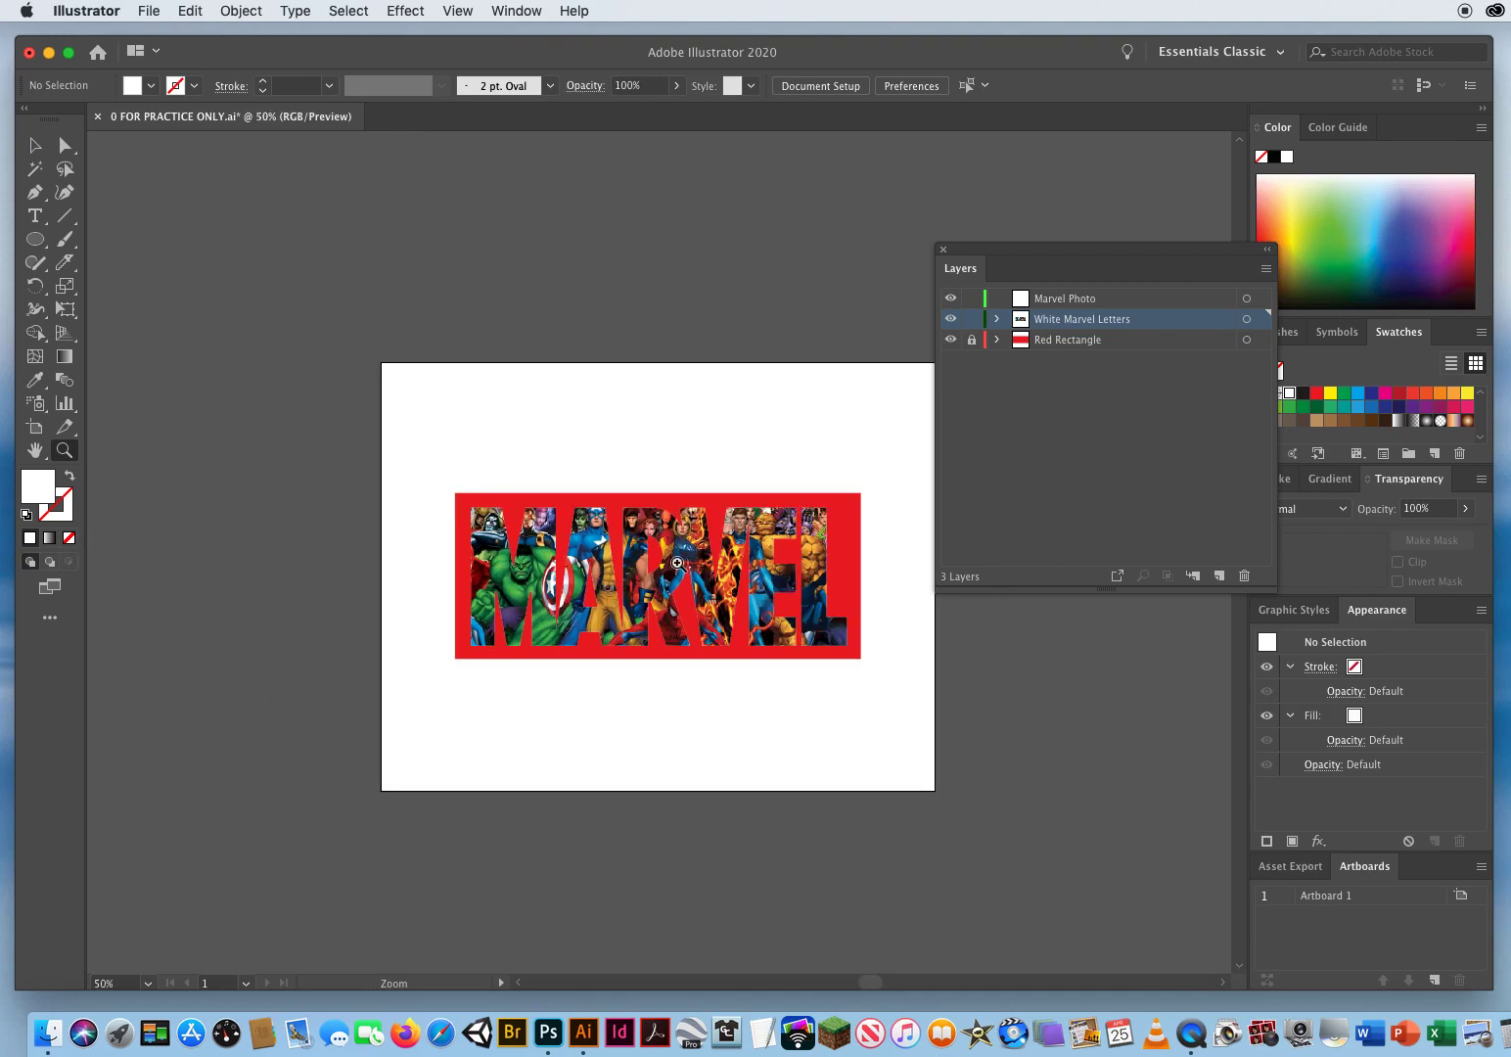
left_click(664, 577)
left_click(665, 577)
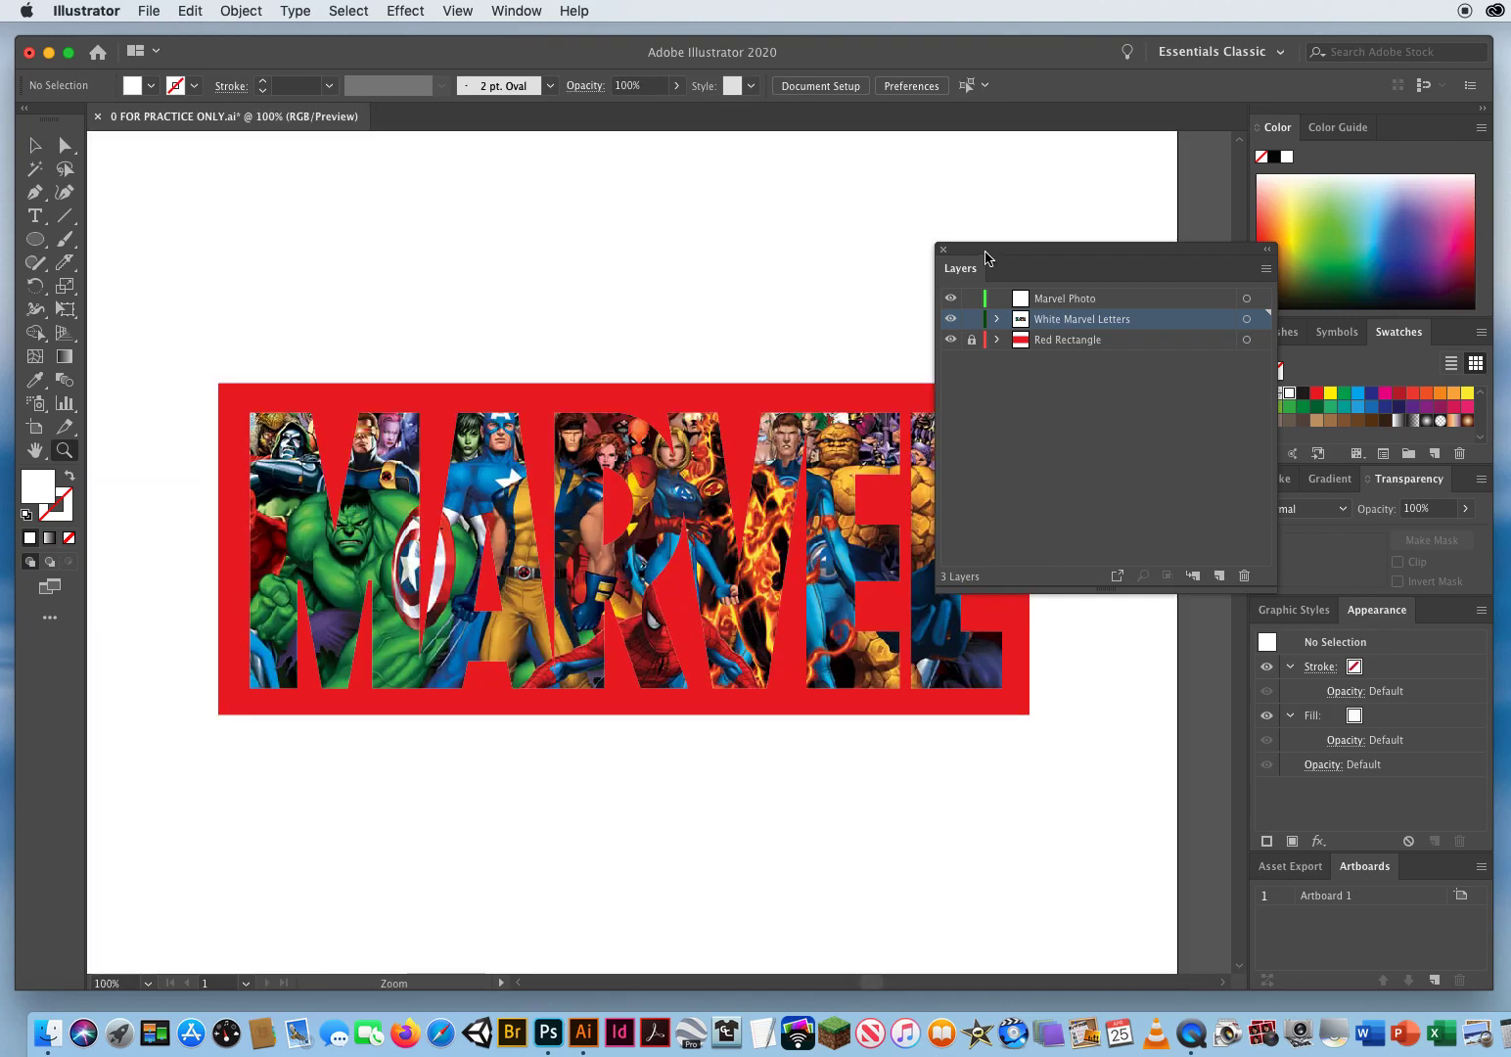
left_click_drag(984, 257, 1129, 218)
scroll(657, 297, "right", 2)
scroll(657, 296, "down", 1)
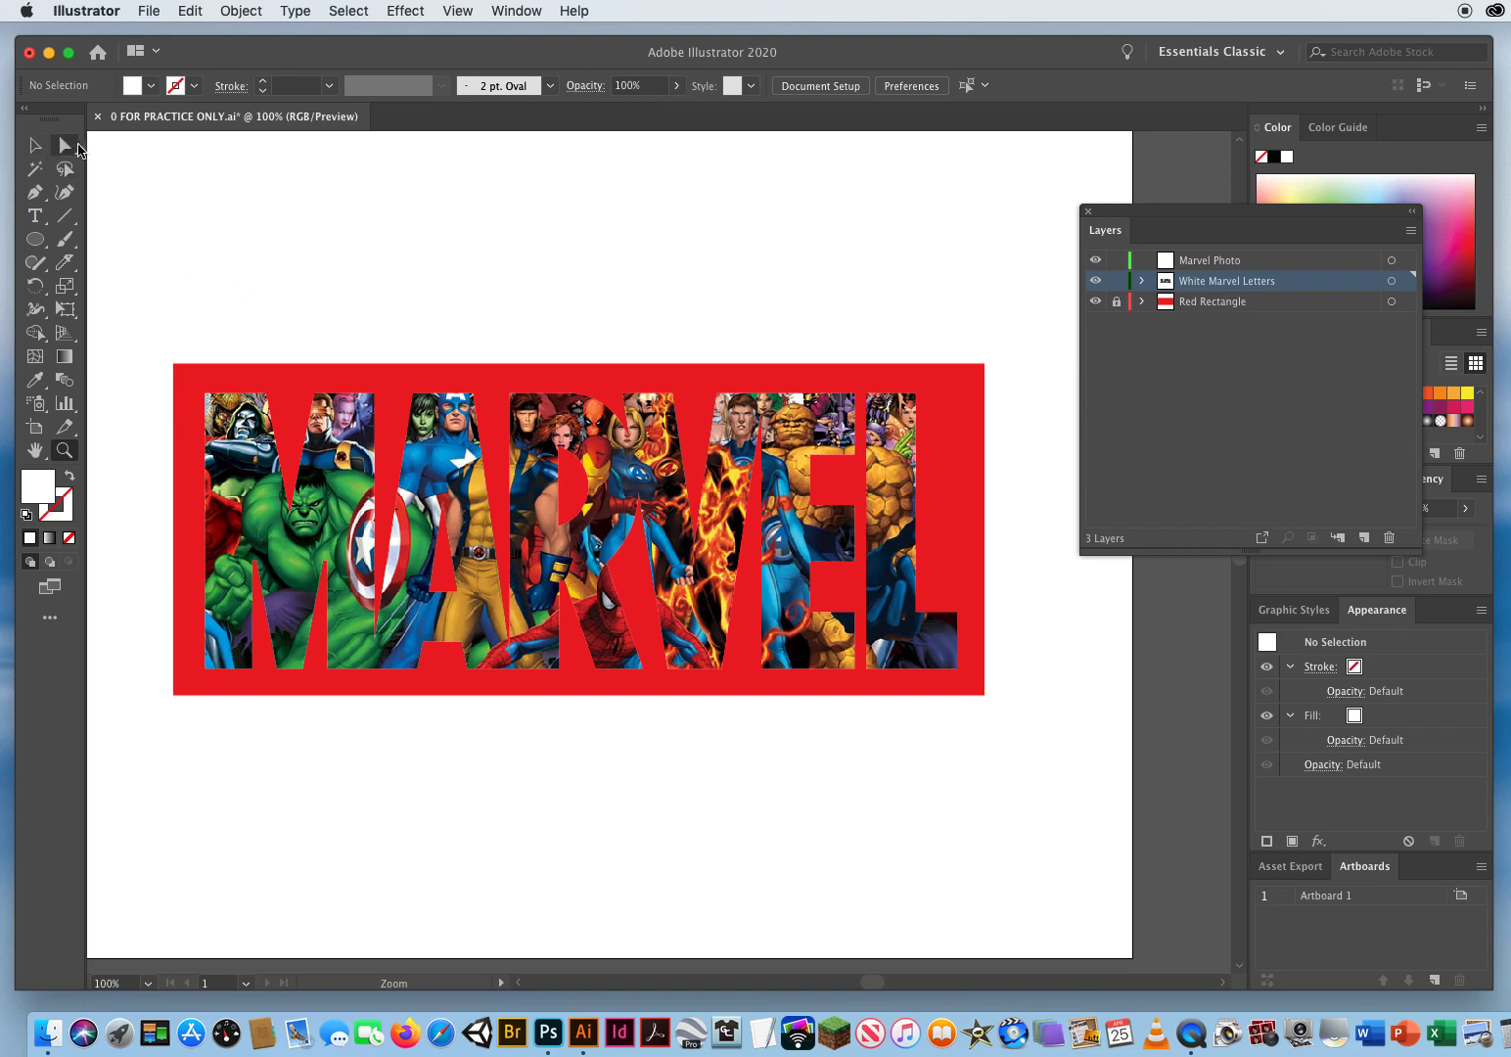
left_click(65, 145)
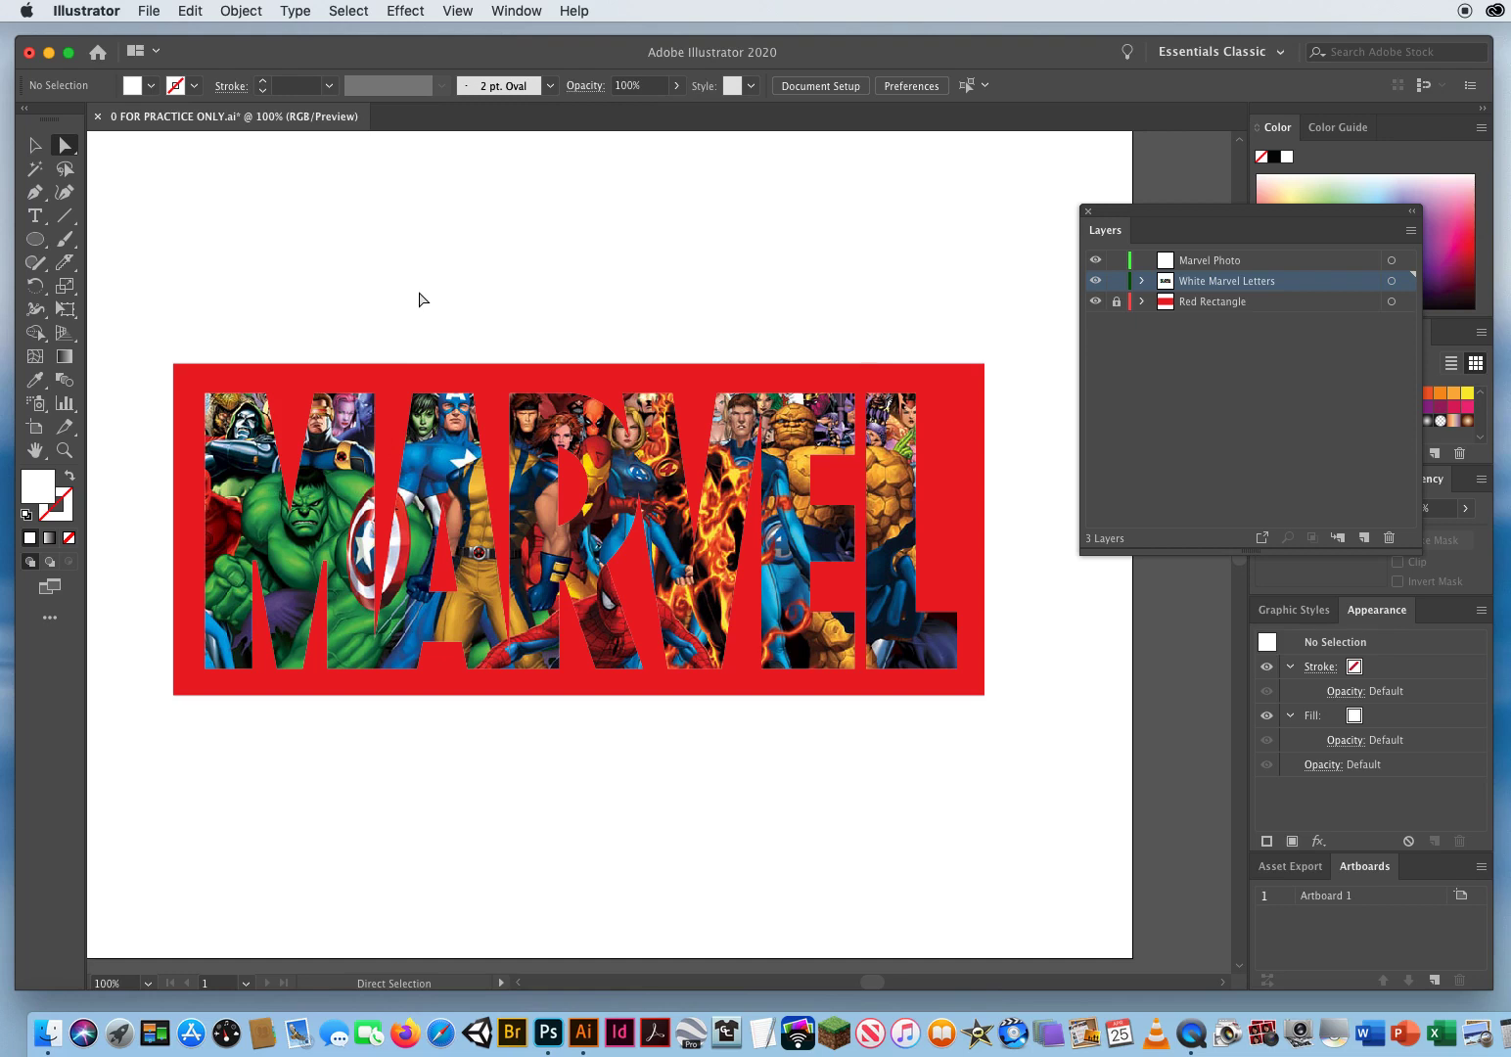
left_click(35, 146)
left_click_drag(474, 466, 774, 230)
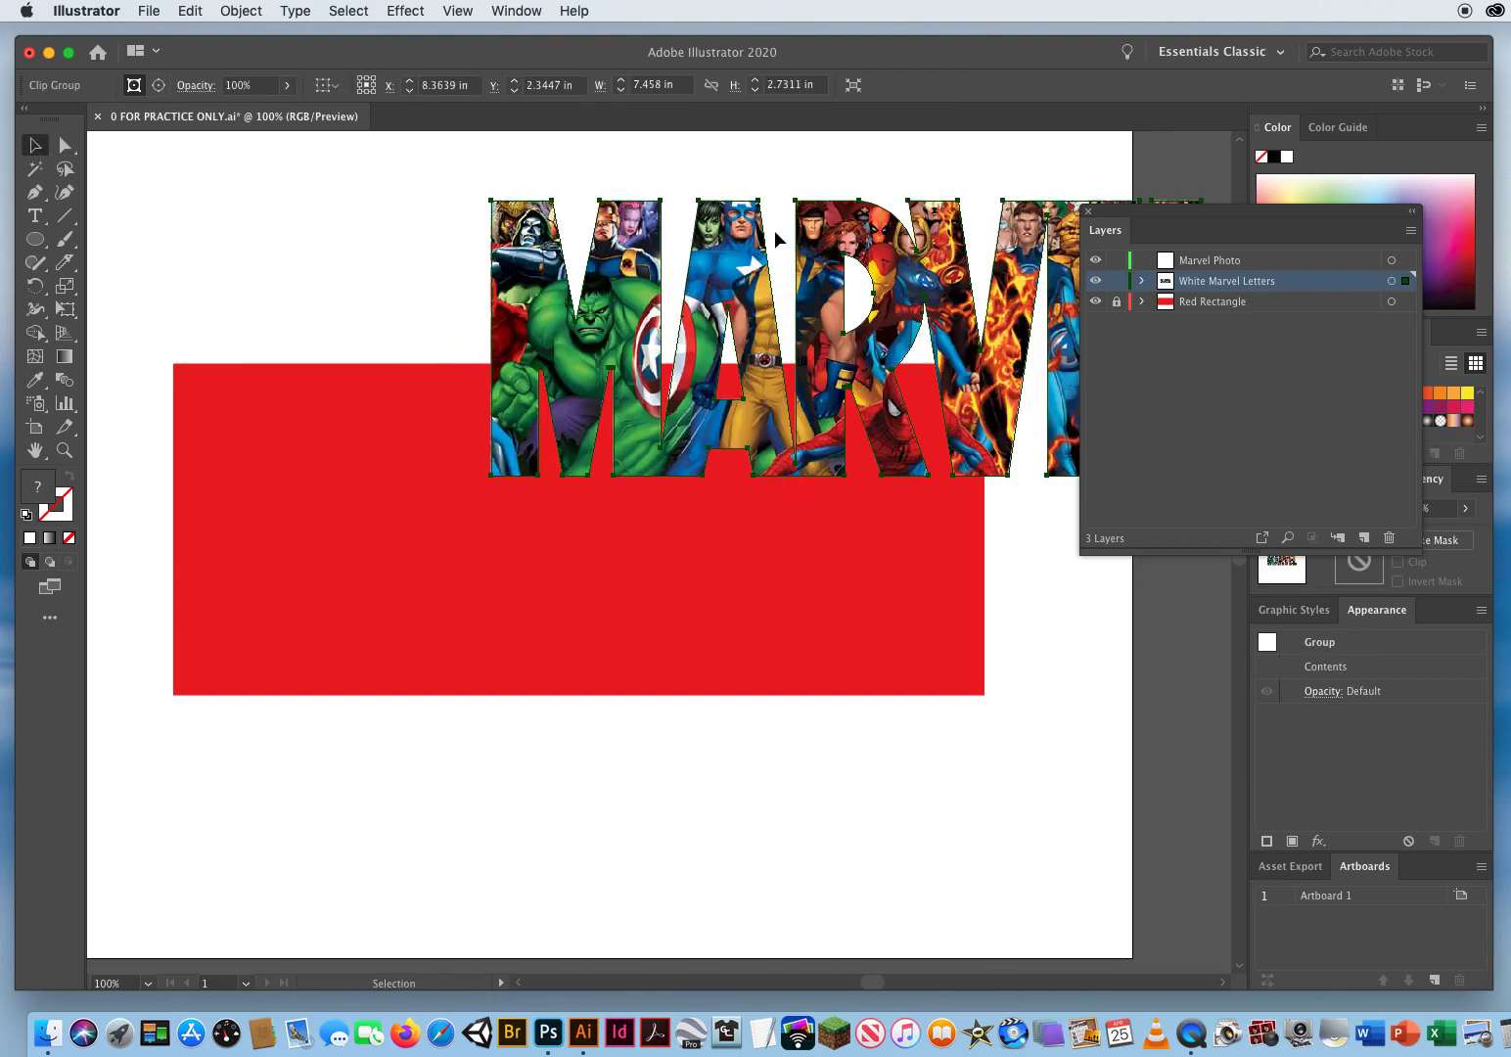
left_click(190, 11)
left_click(295, 306)
key("cmd+z")
left_click(310, 271)
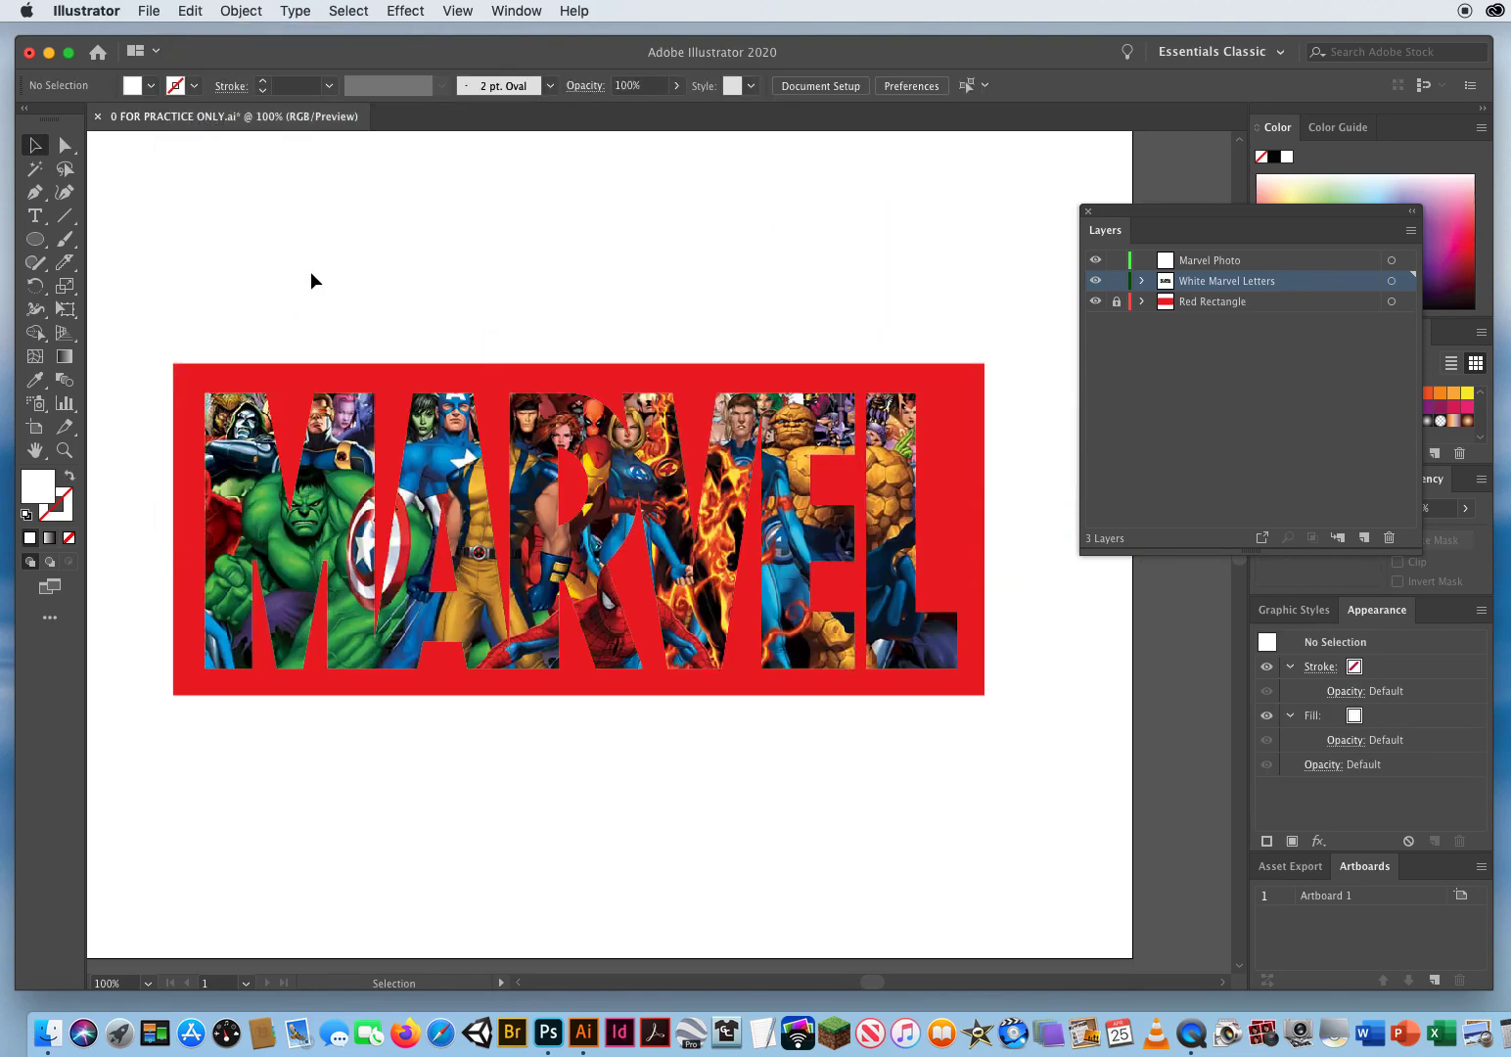
left_click(65, 146)
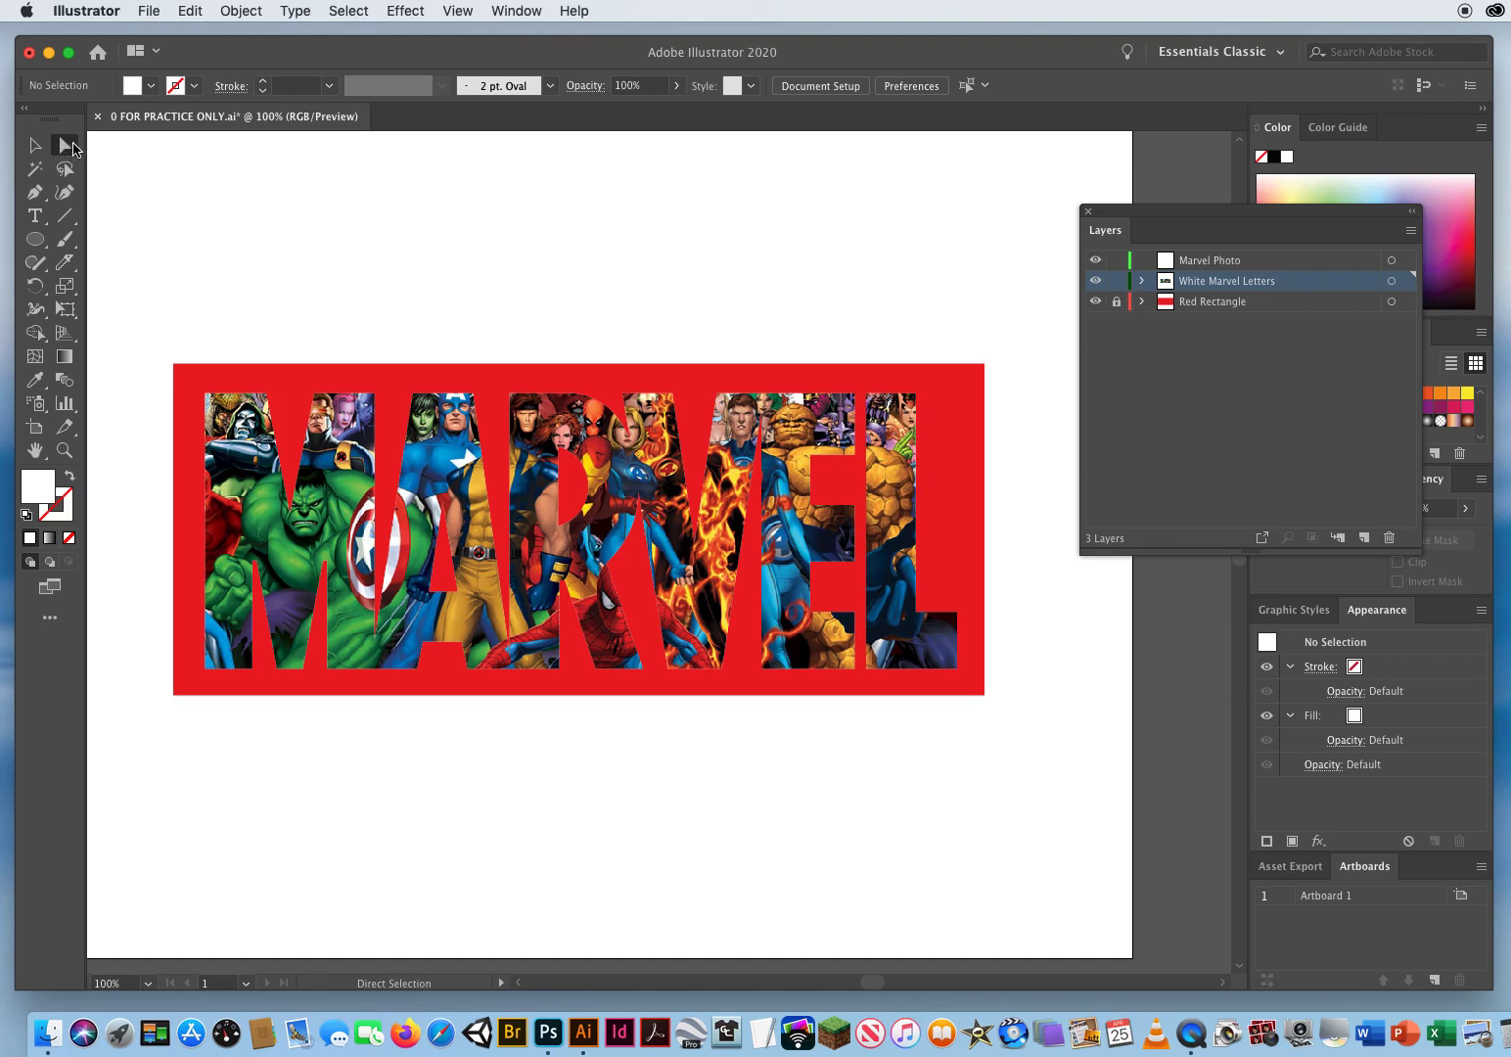
left_click(457, 468)
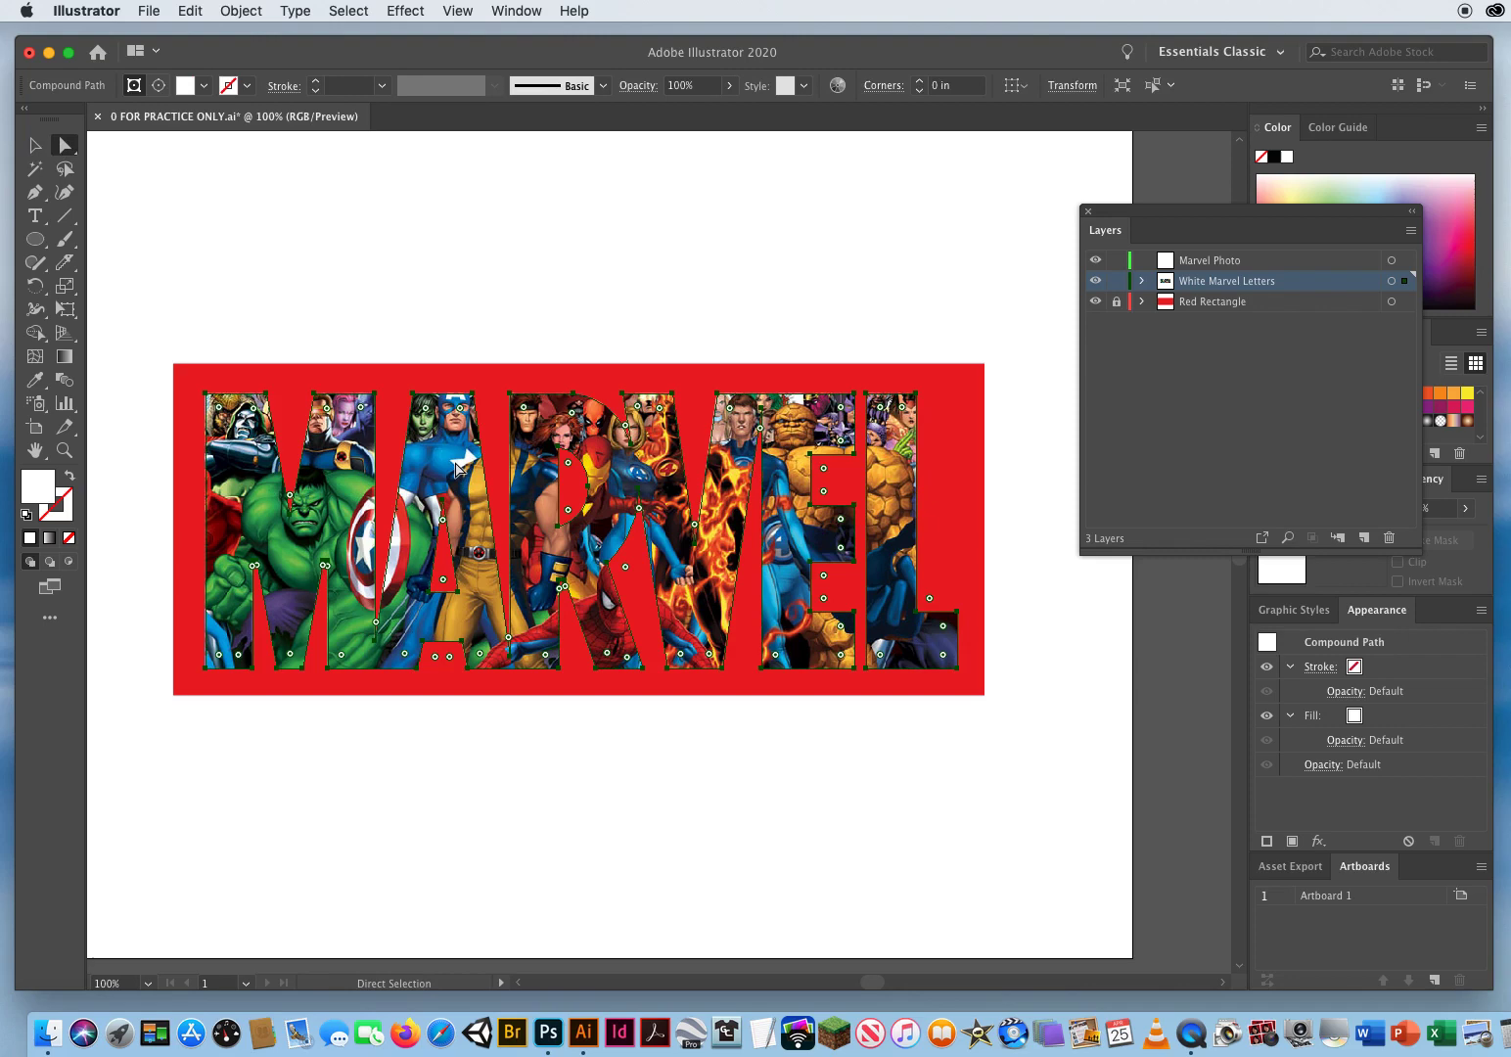
left_click_drag(458, 467, 642, 271)
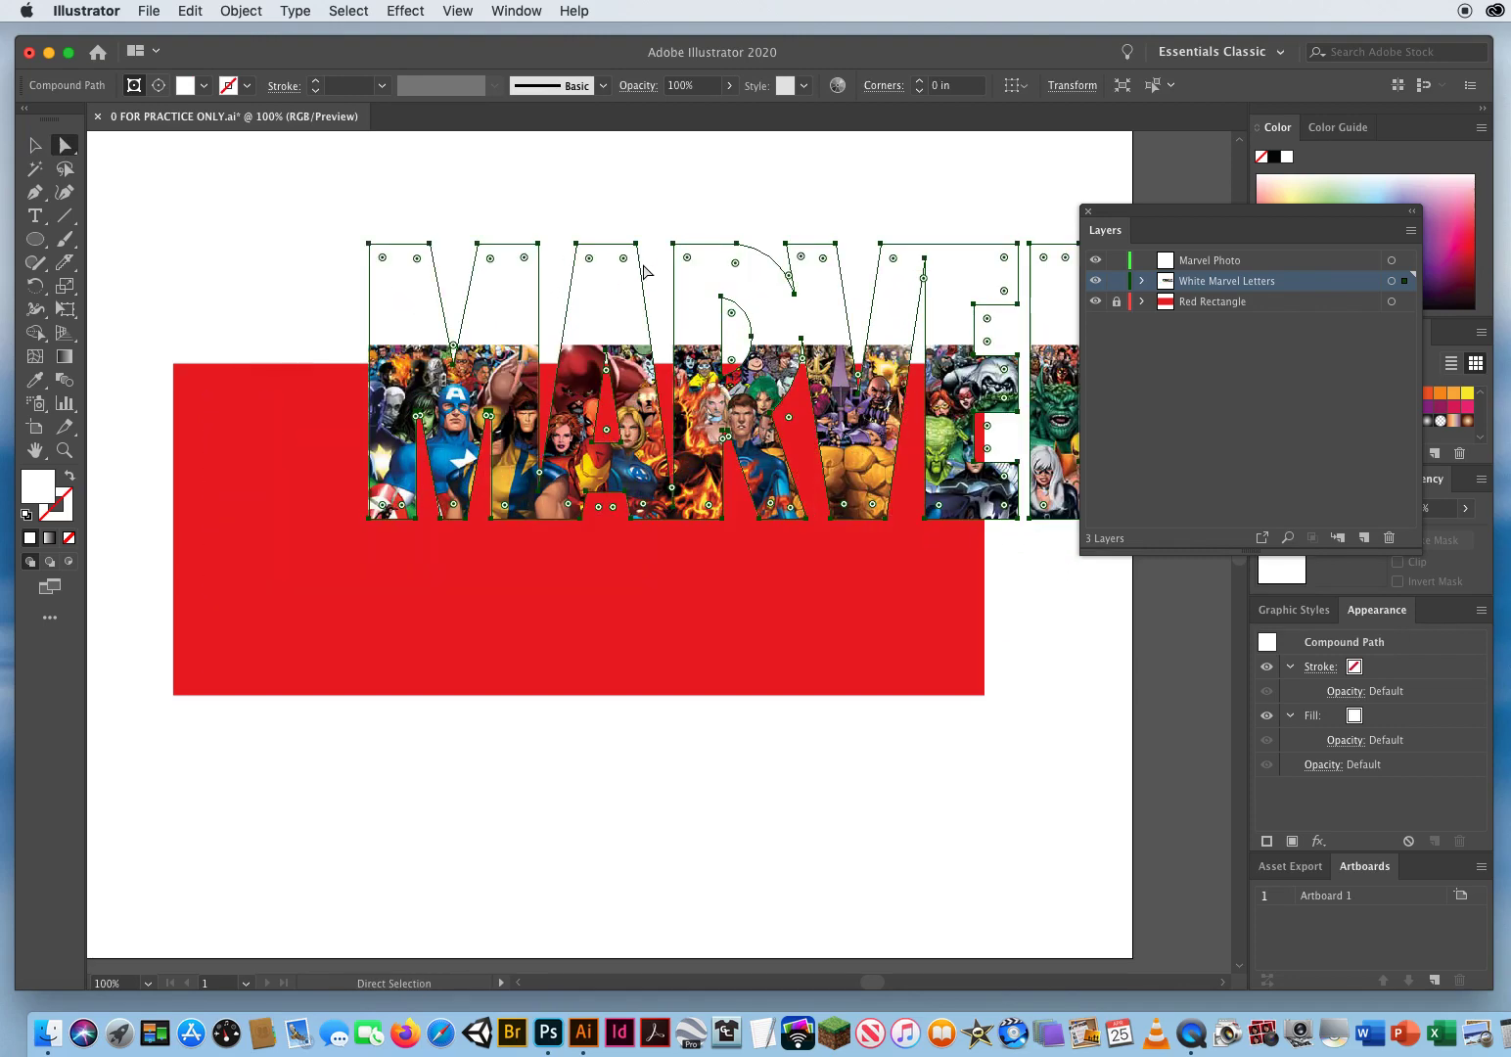
left_click(193, 11)
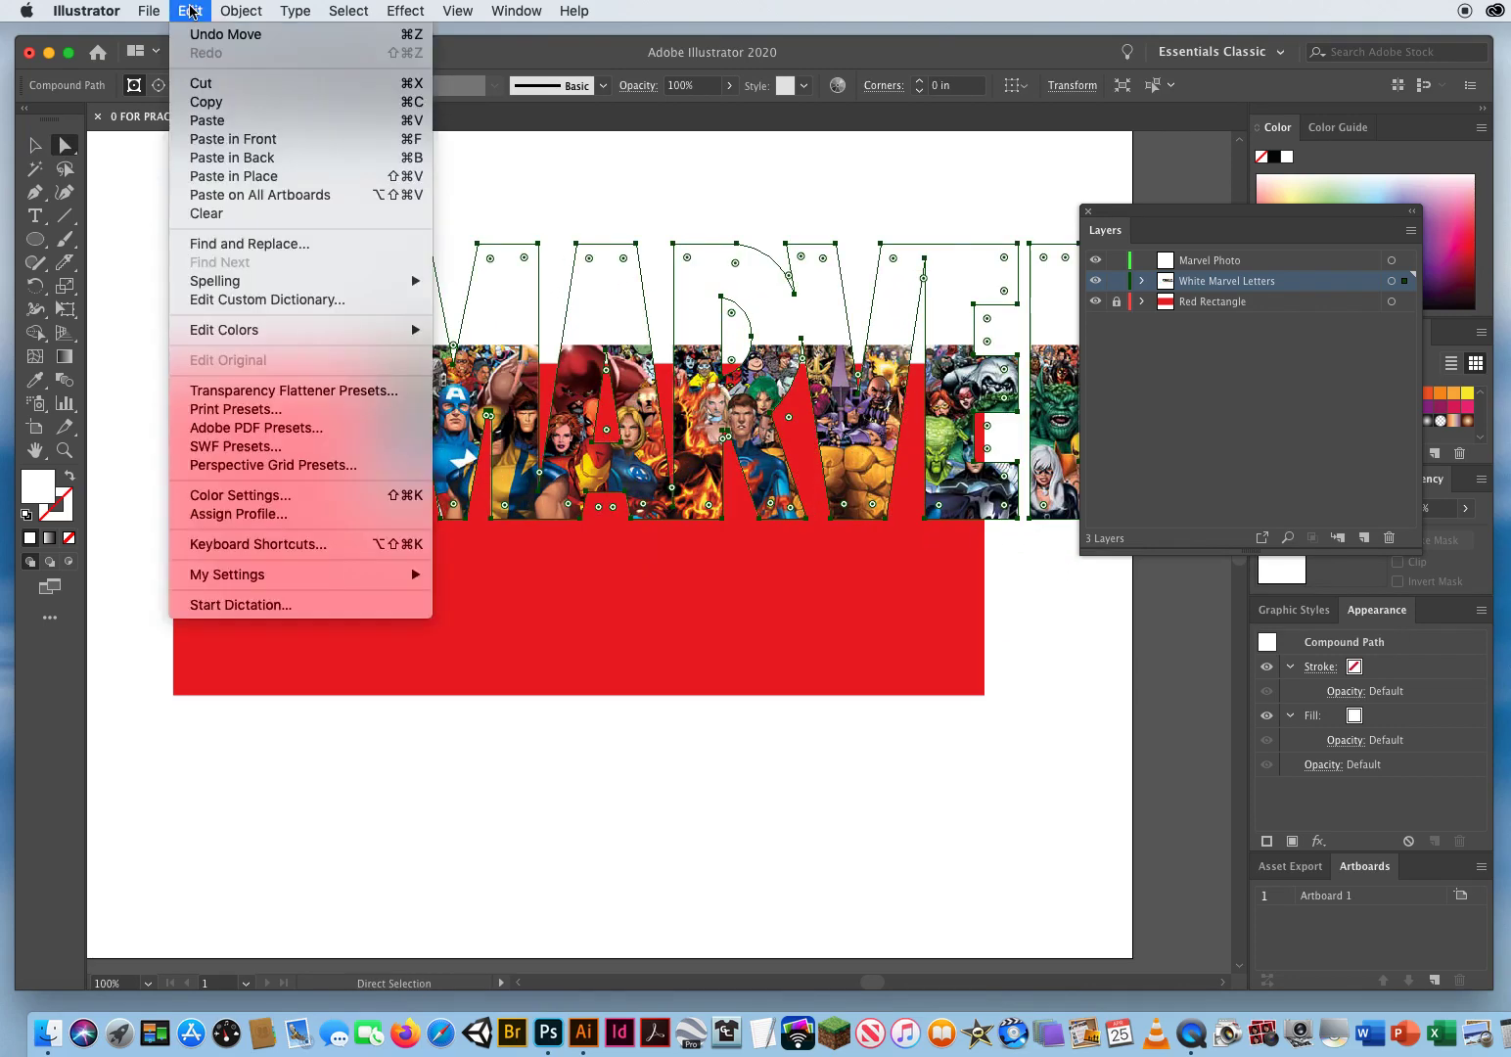
left_click(225, 34)
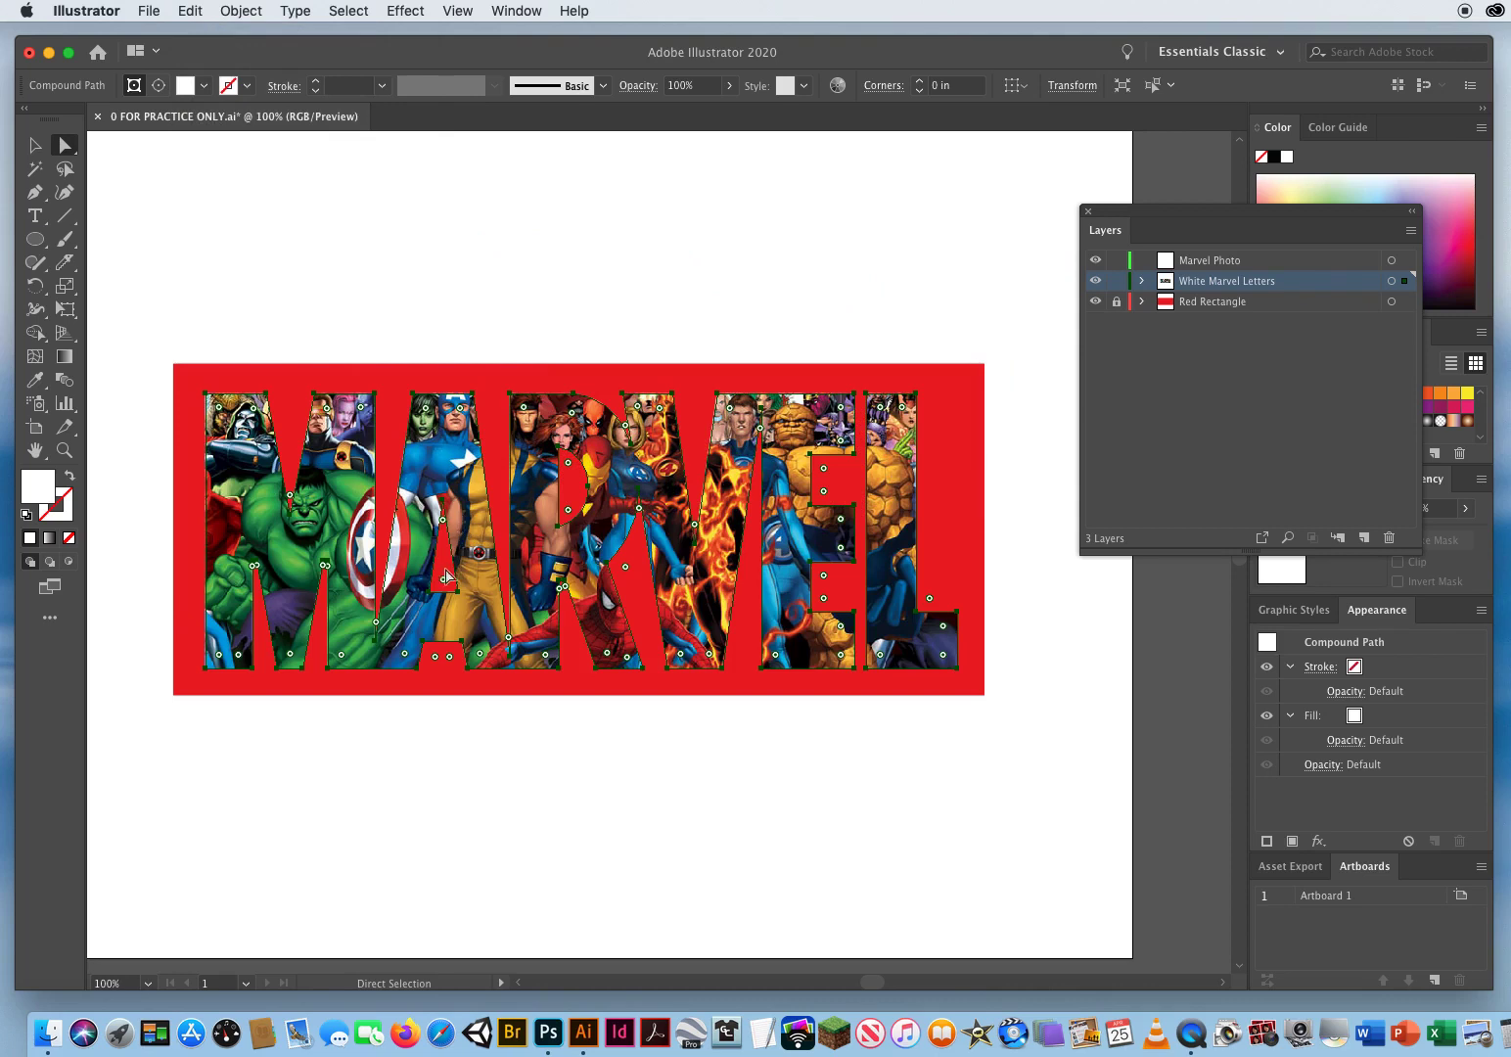
left_click(455, 270)
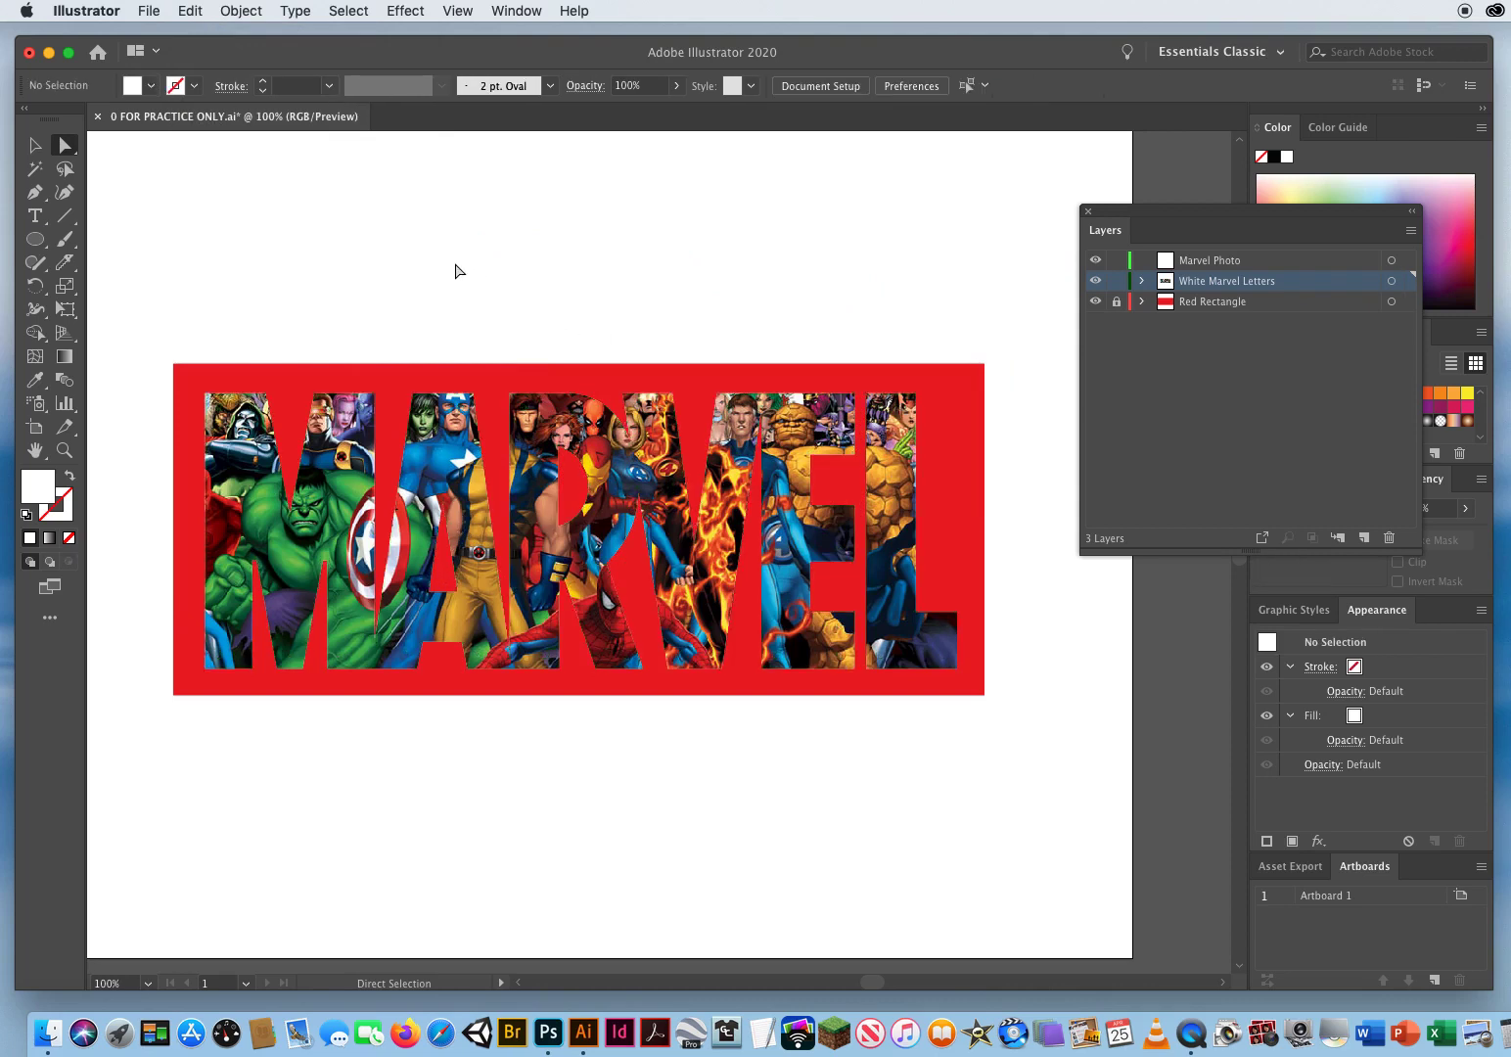
Edit the MARVEL compound path's contents and nudge the photo right three arrow-key steps.
left_click(453, 442)
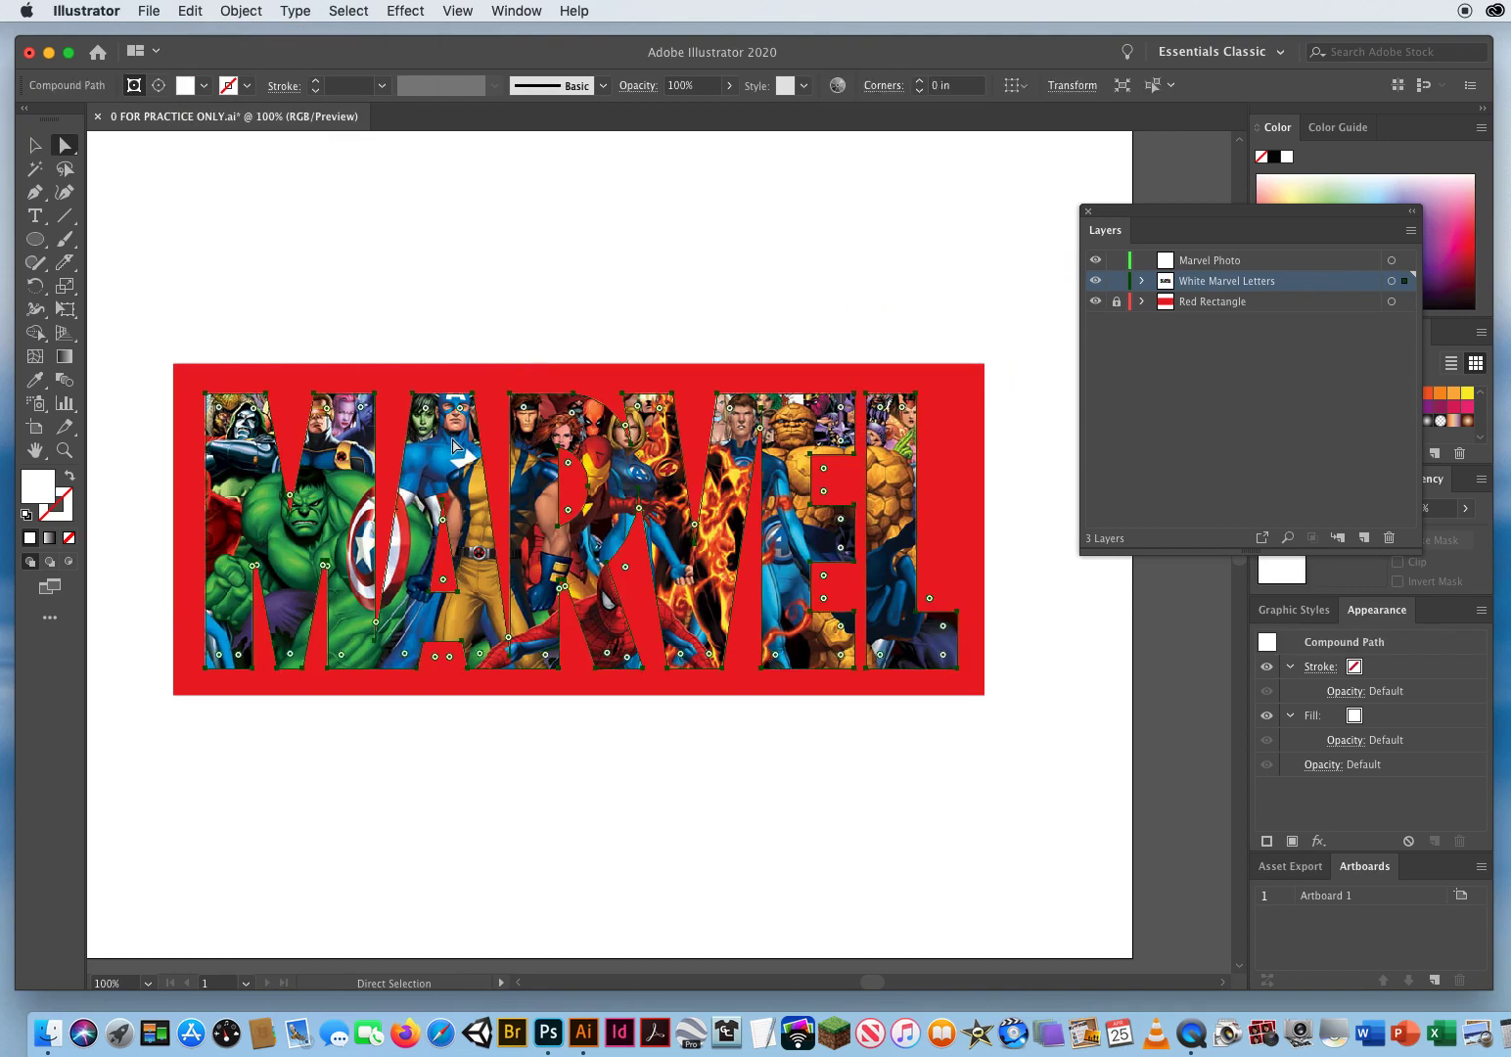
left_click(158, 87)
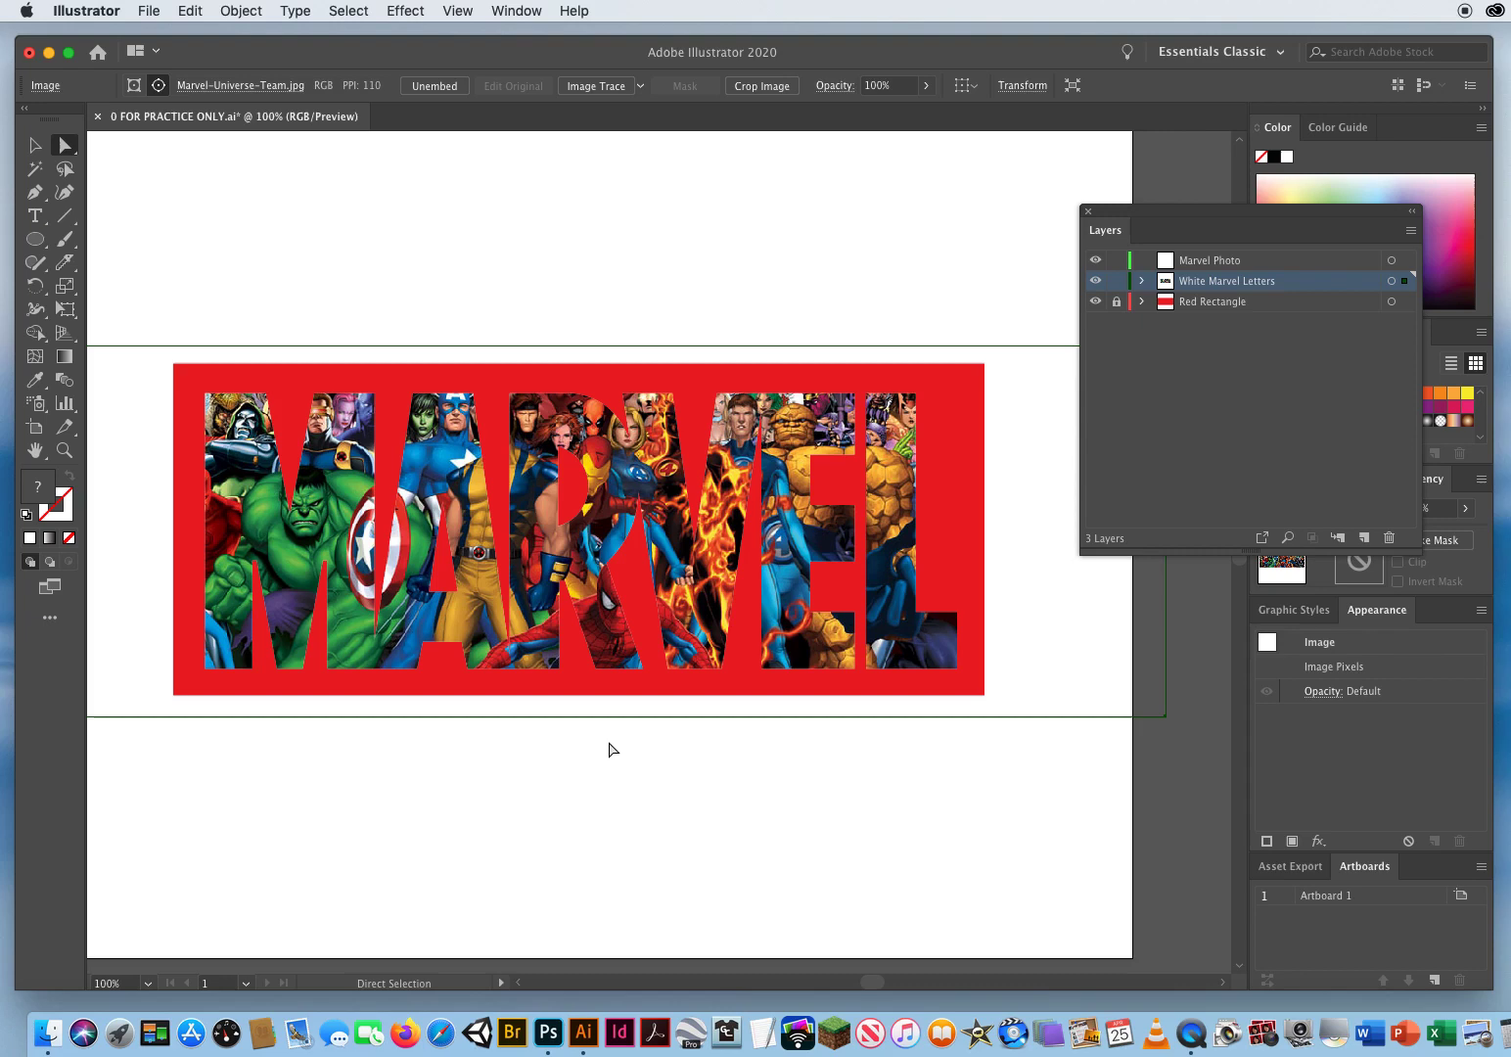
key("Right")
key("Right")
key("Right")
key("Right")
key("Right")
key("Right")
key("Right")
key("Right")
key("Right")
key("Right")
key("Right")
key("Right")
key("Right")
key("Right")
key("Right")
key("Right")
key("Right")
key("Right")
key("Right")
key("Right")
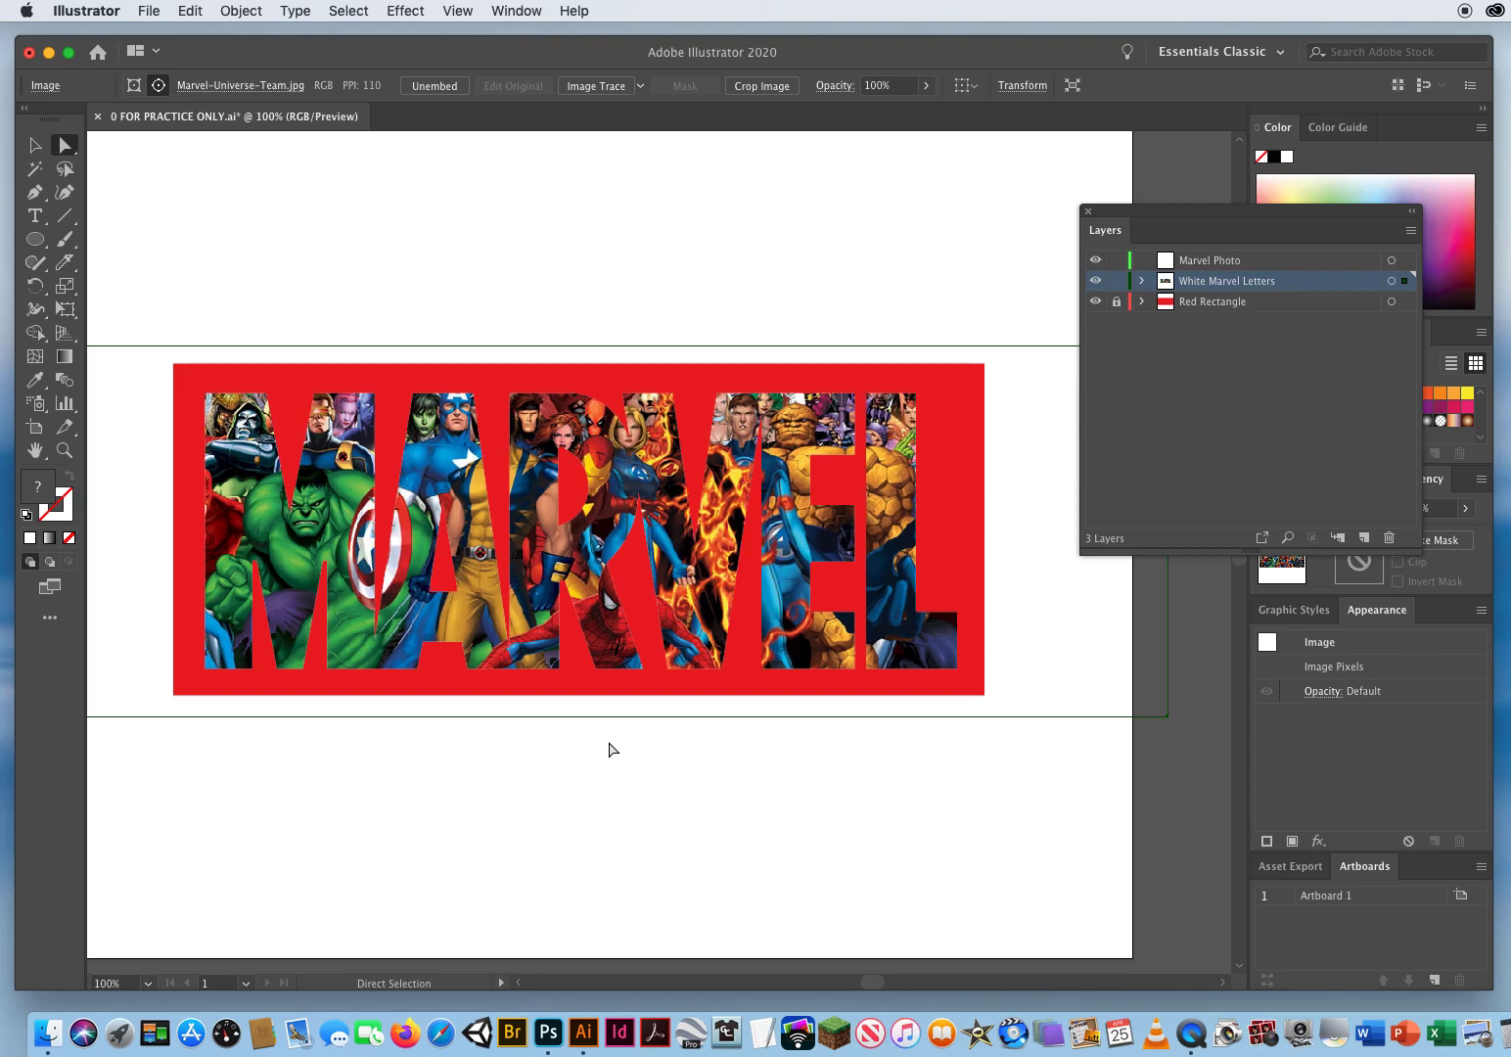
key("Right")
key("Right")
key("Right")
key("Right")
key("Right")
key("Right")
key("Right")
key("Right")
key("Right")
key("Right")
key("Right")
key("Right")
key("Right")
key("Right")
key("Right")
key("Right")
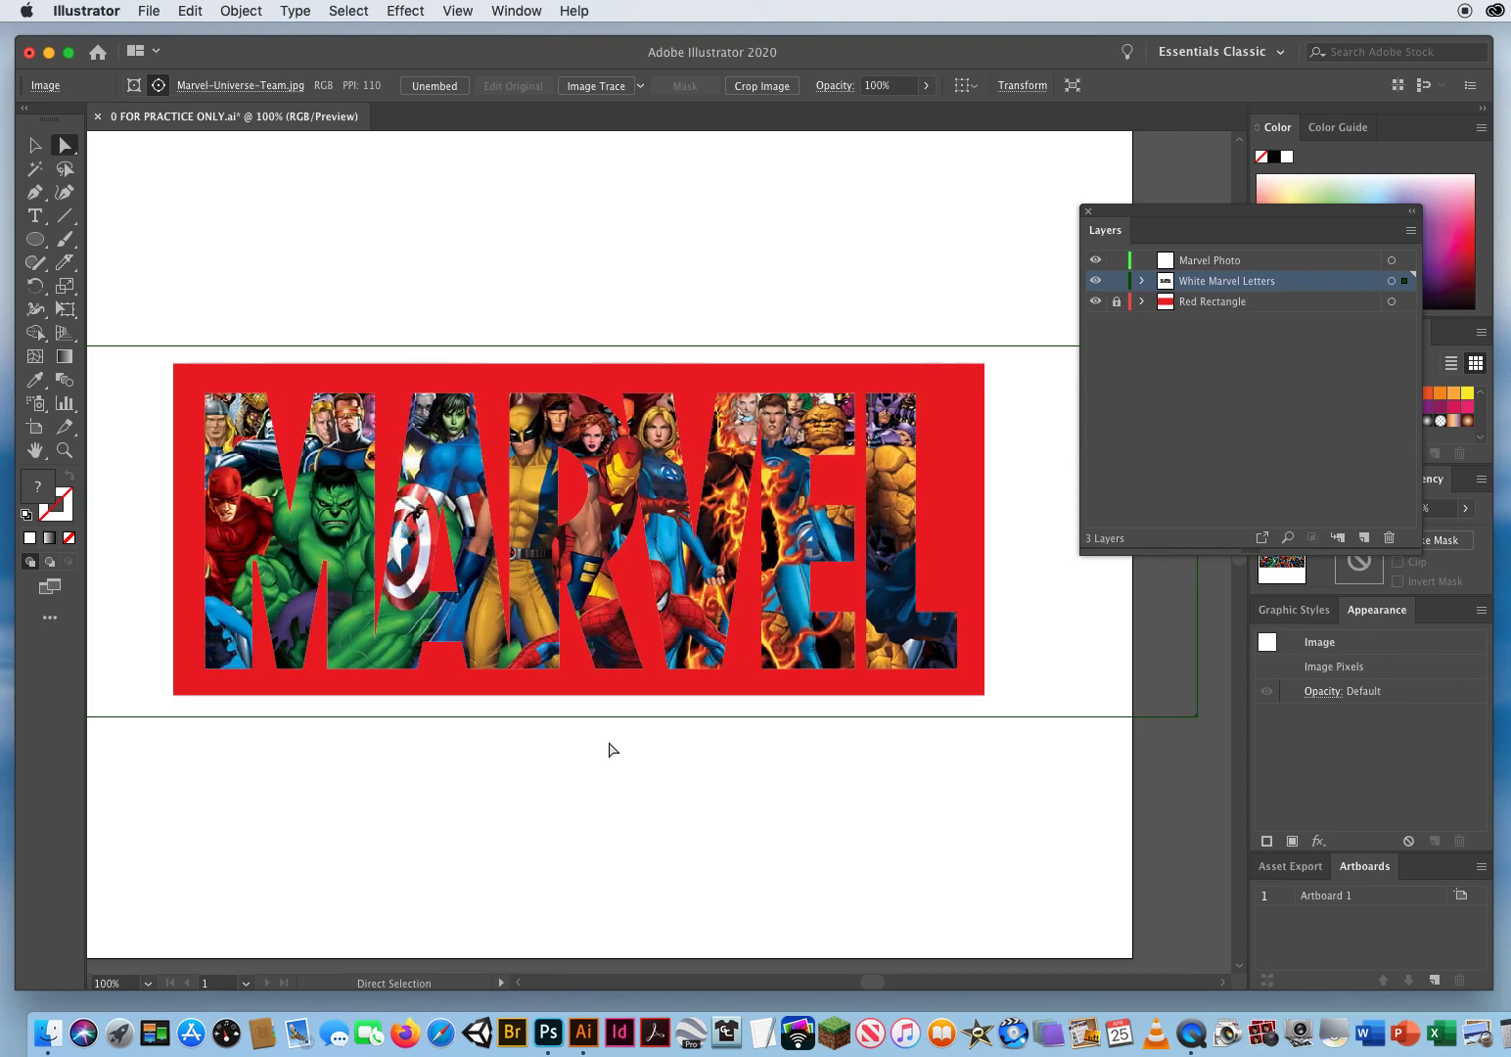
key("Right")
key("Right")
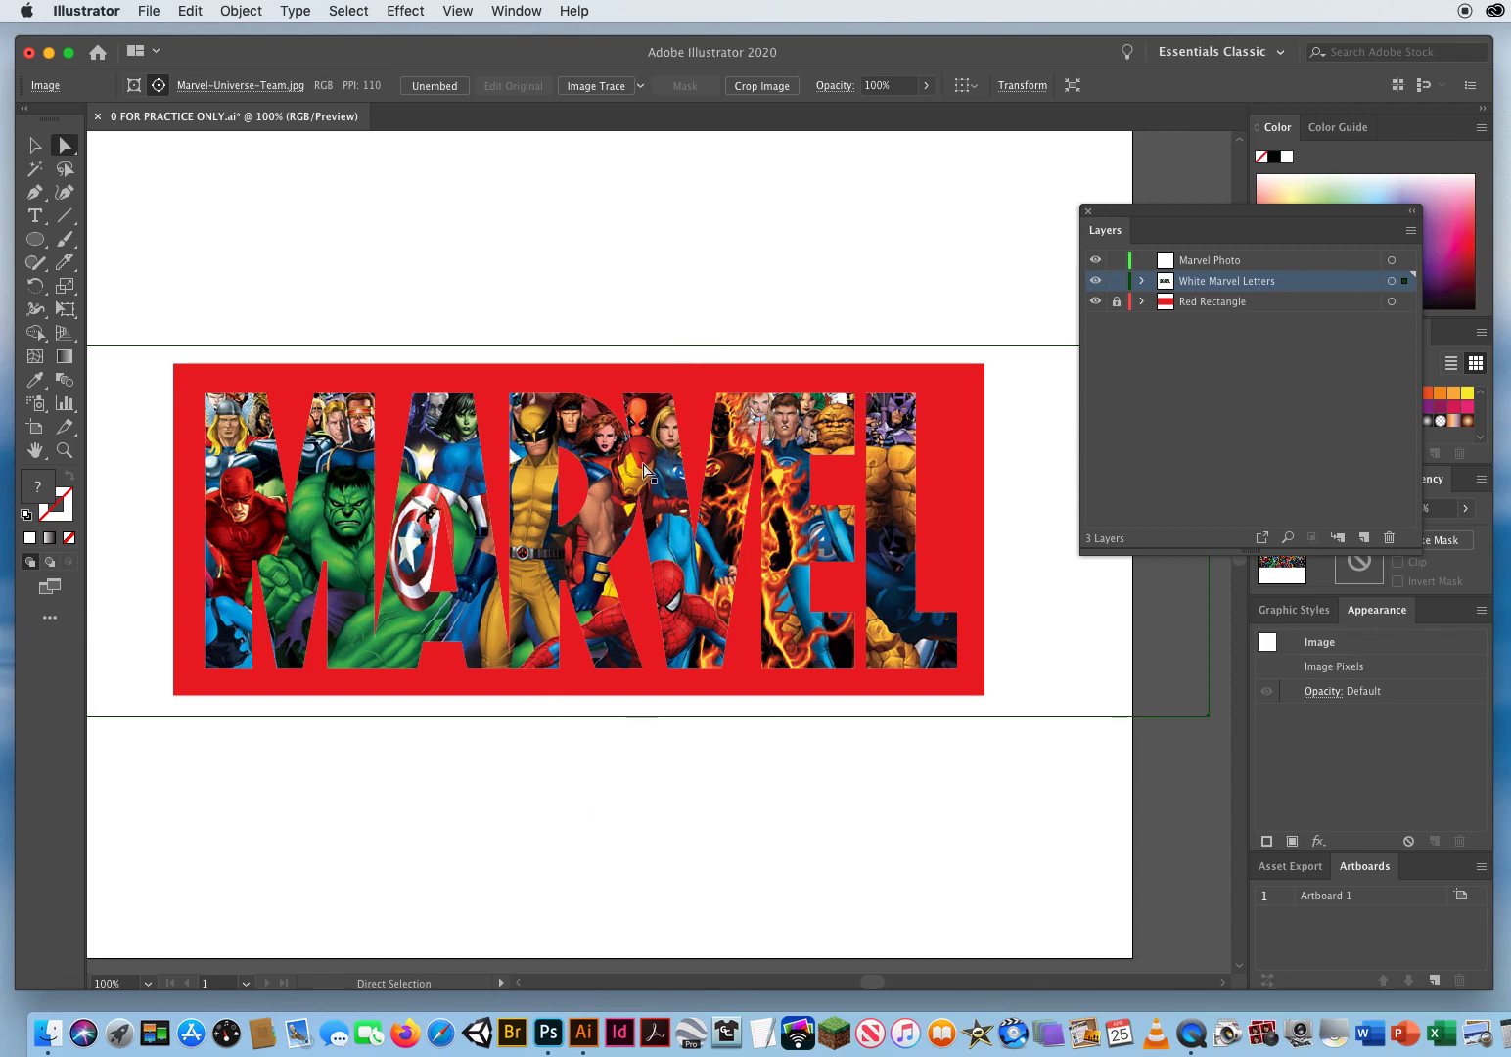
left_click(714, 264)
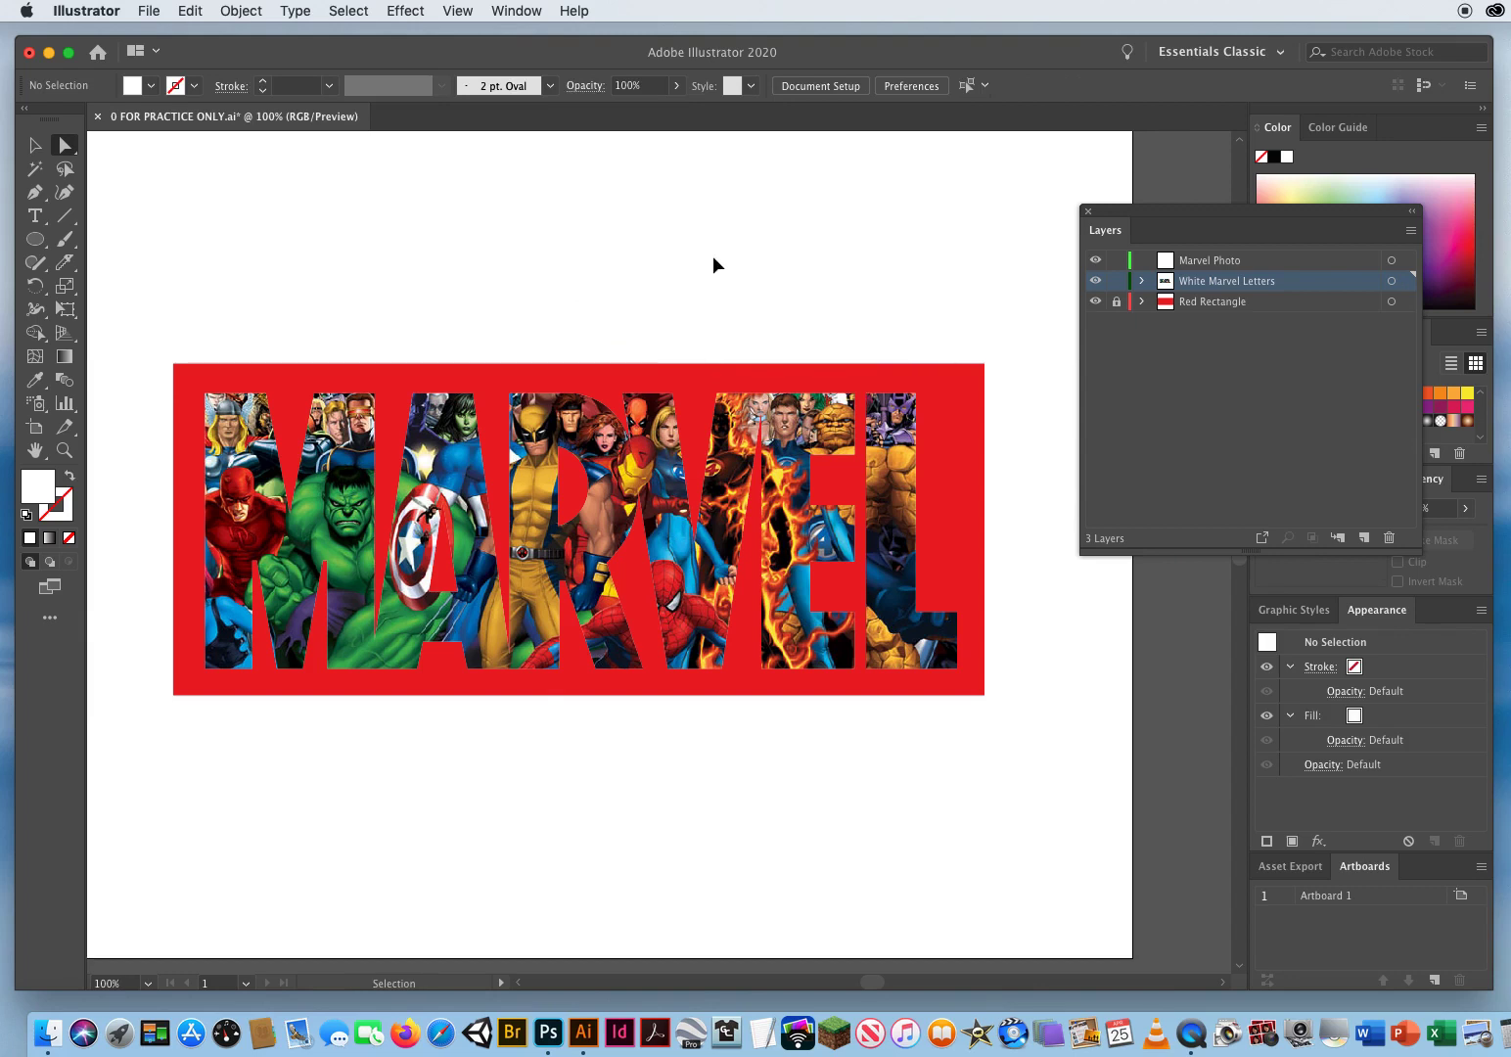
left_click(35, 150)
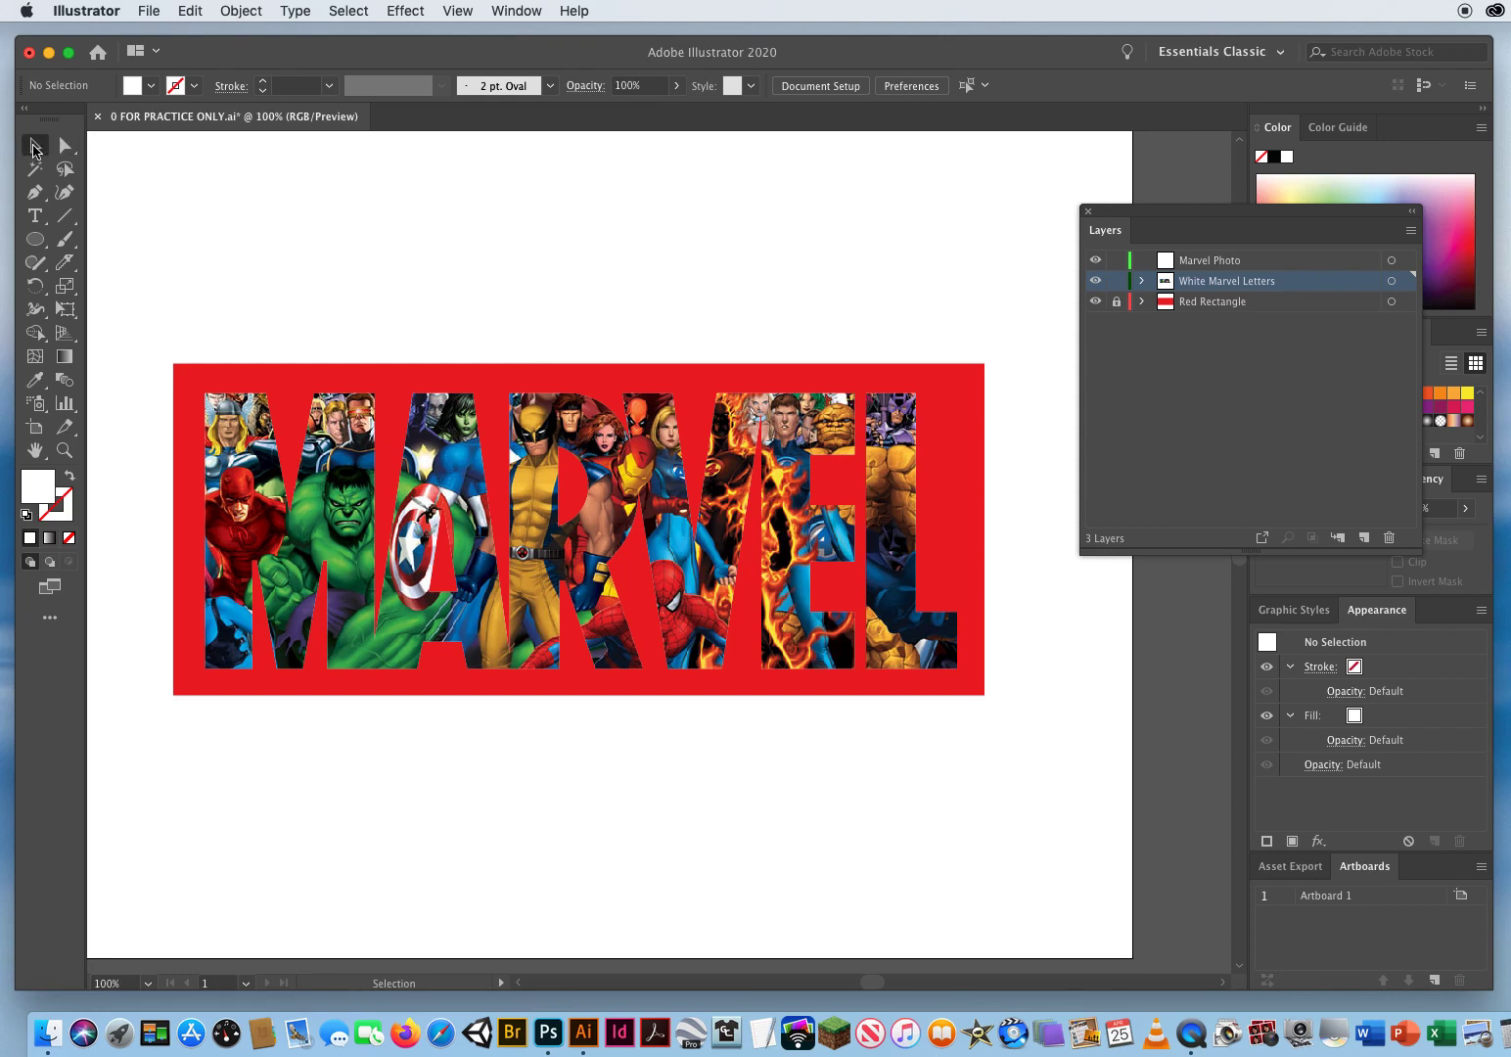
Give the MARVEL clip group a white stroke with 3 pt weight.
left_click(458, 430)
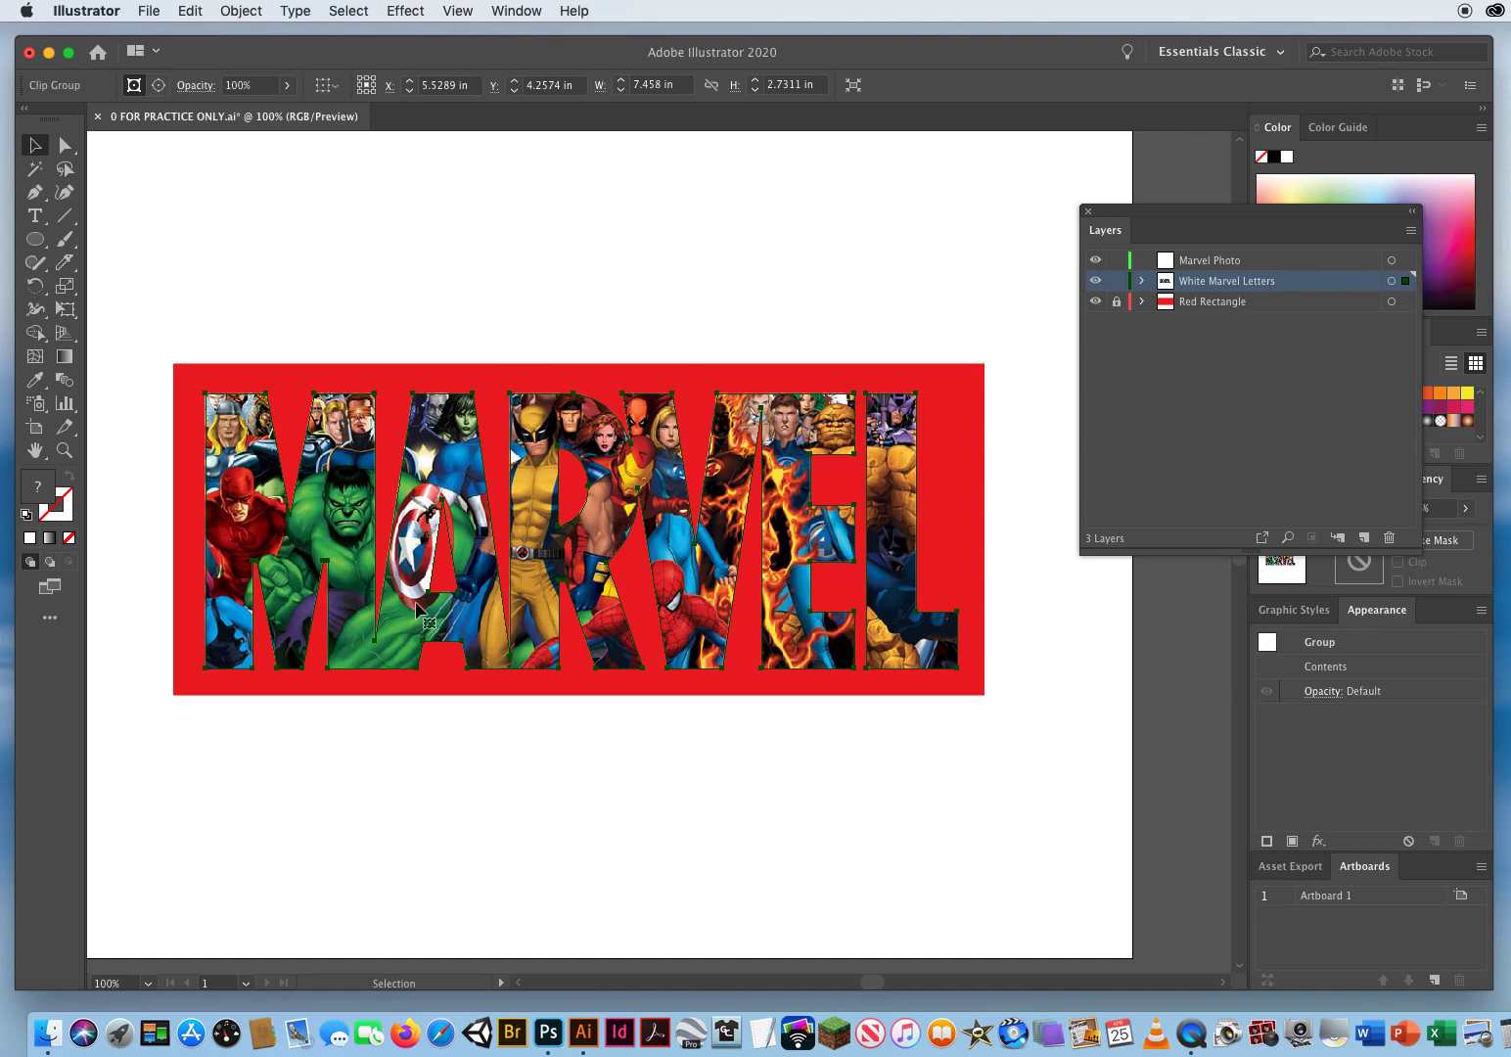
left_click(69, 517)
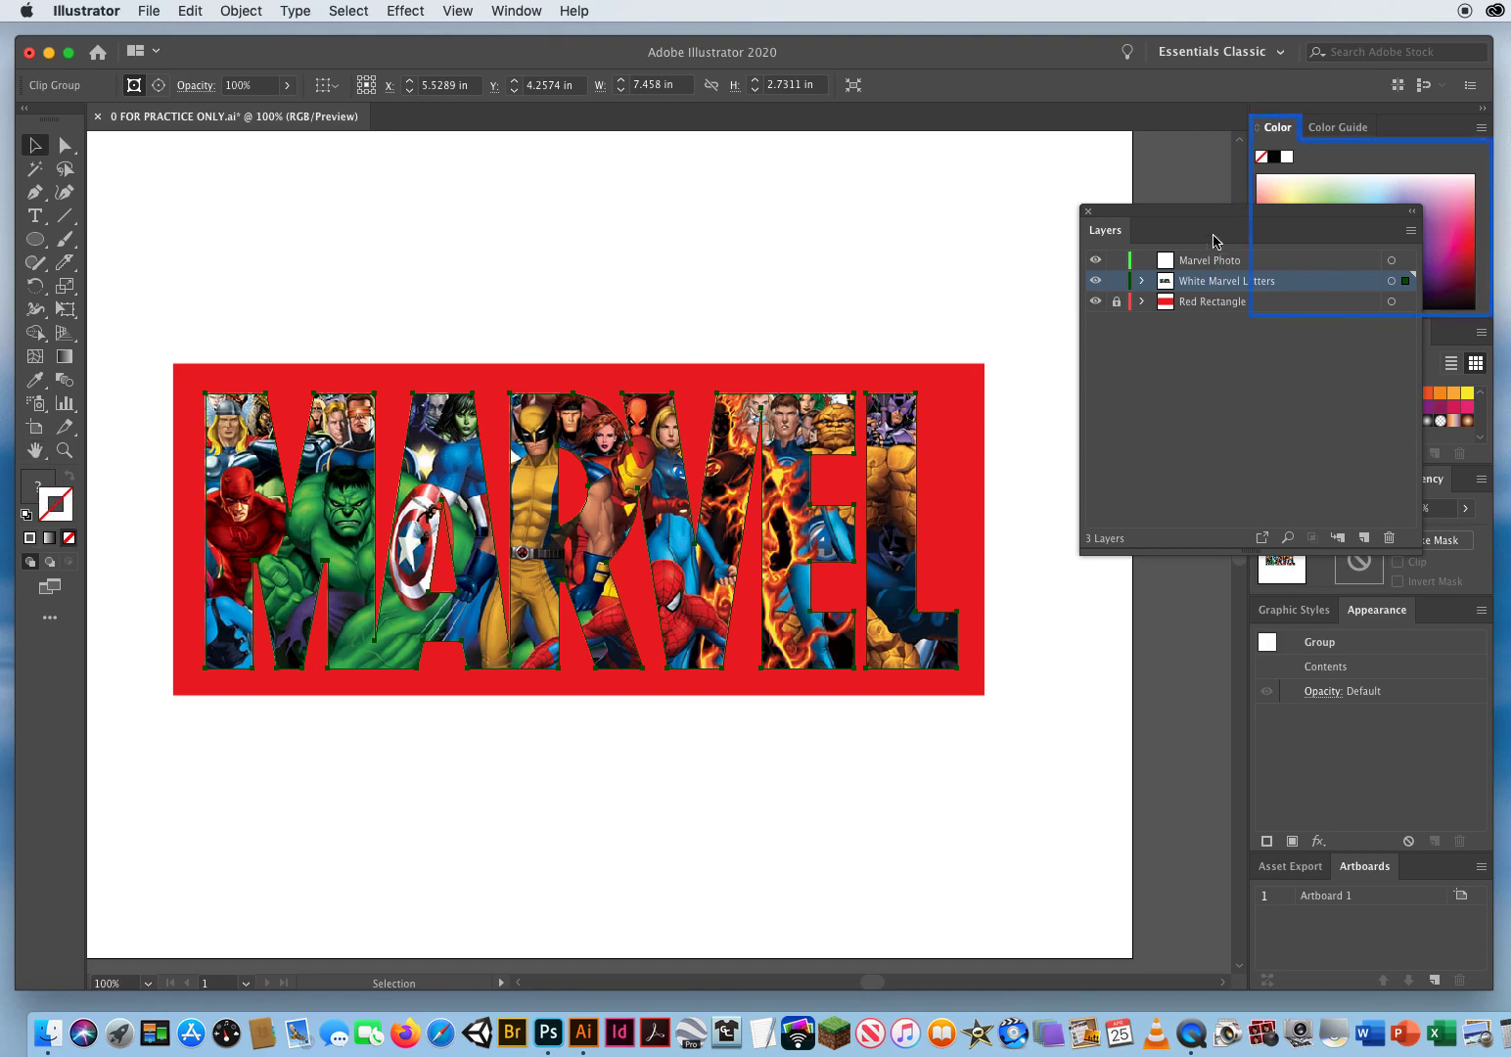
left_click_drag(1158, 209, 934, 164)
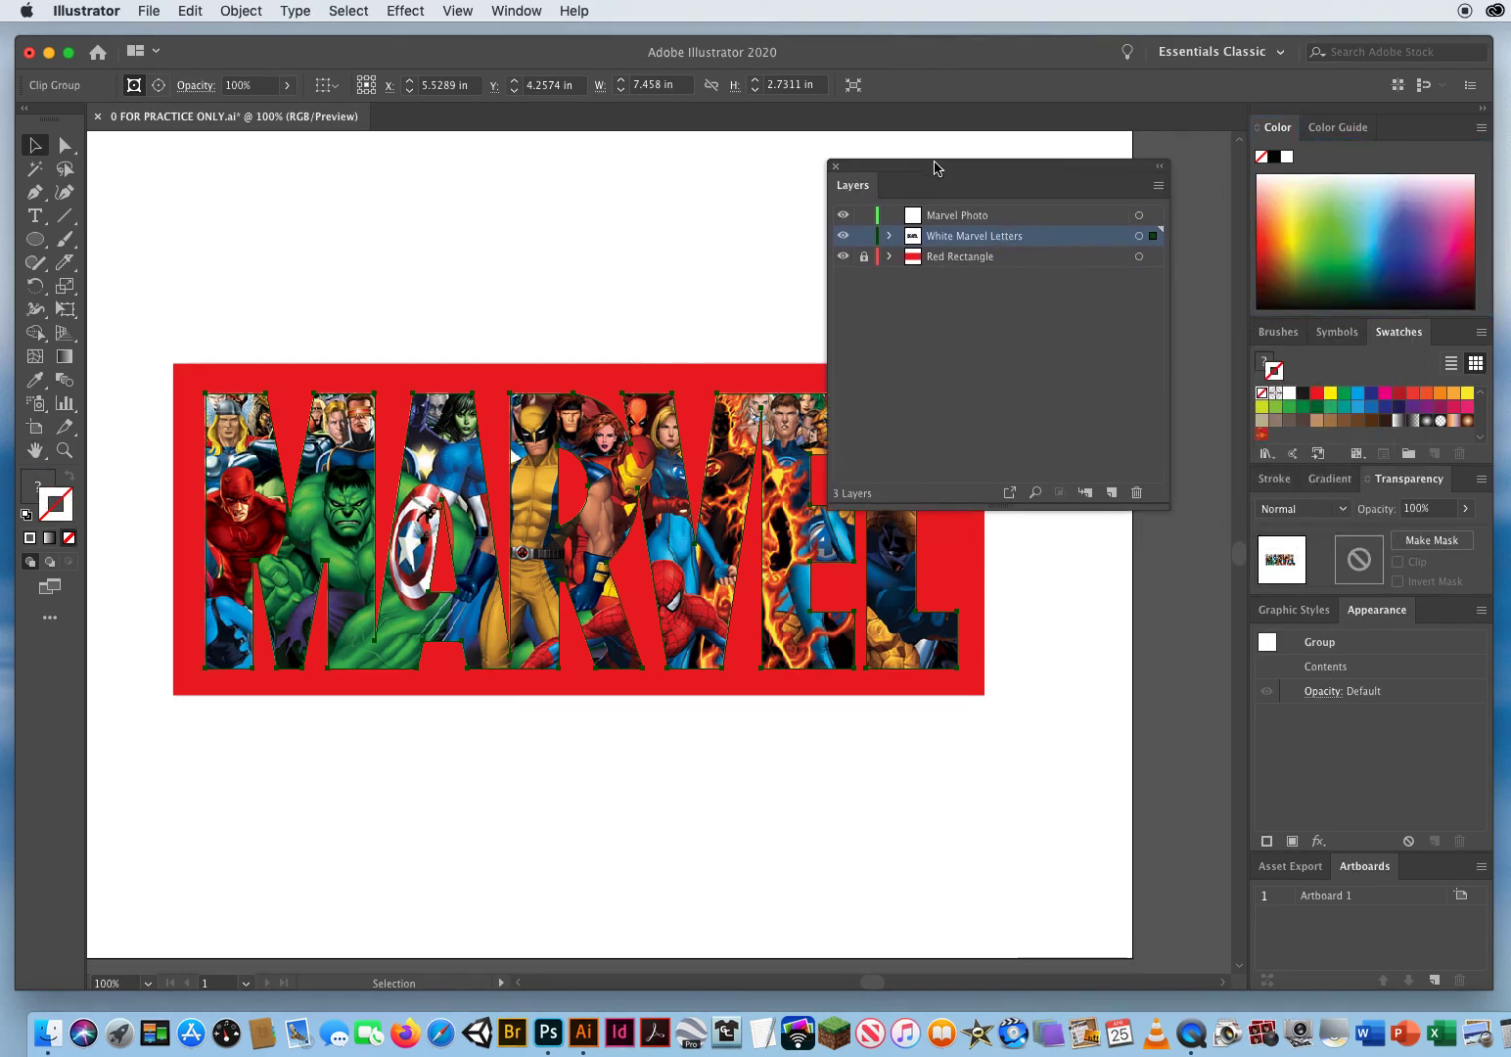
left_click(1289, 395)
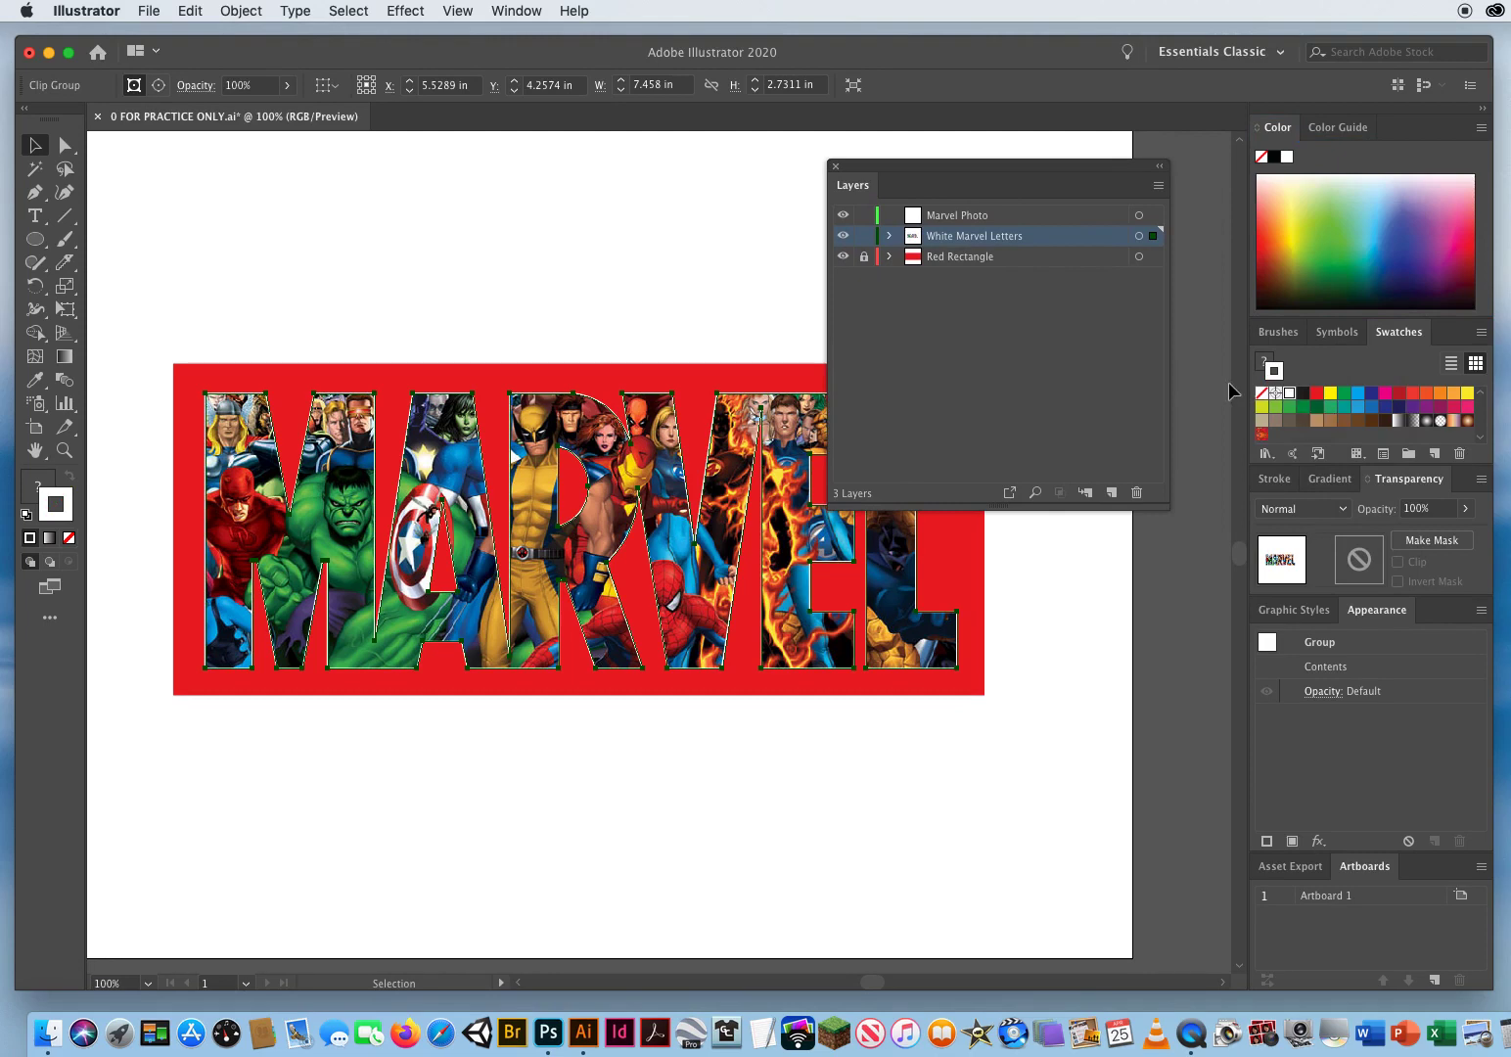
left_click(1278, 479)
left_click(1304, 505)
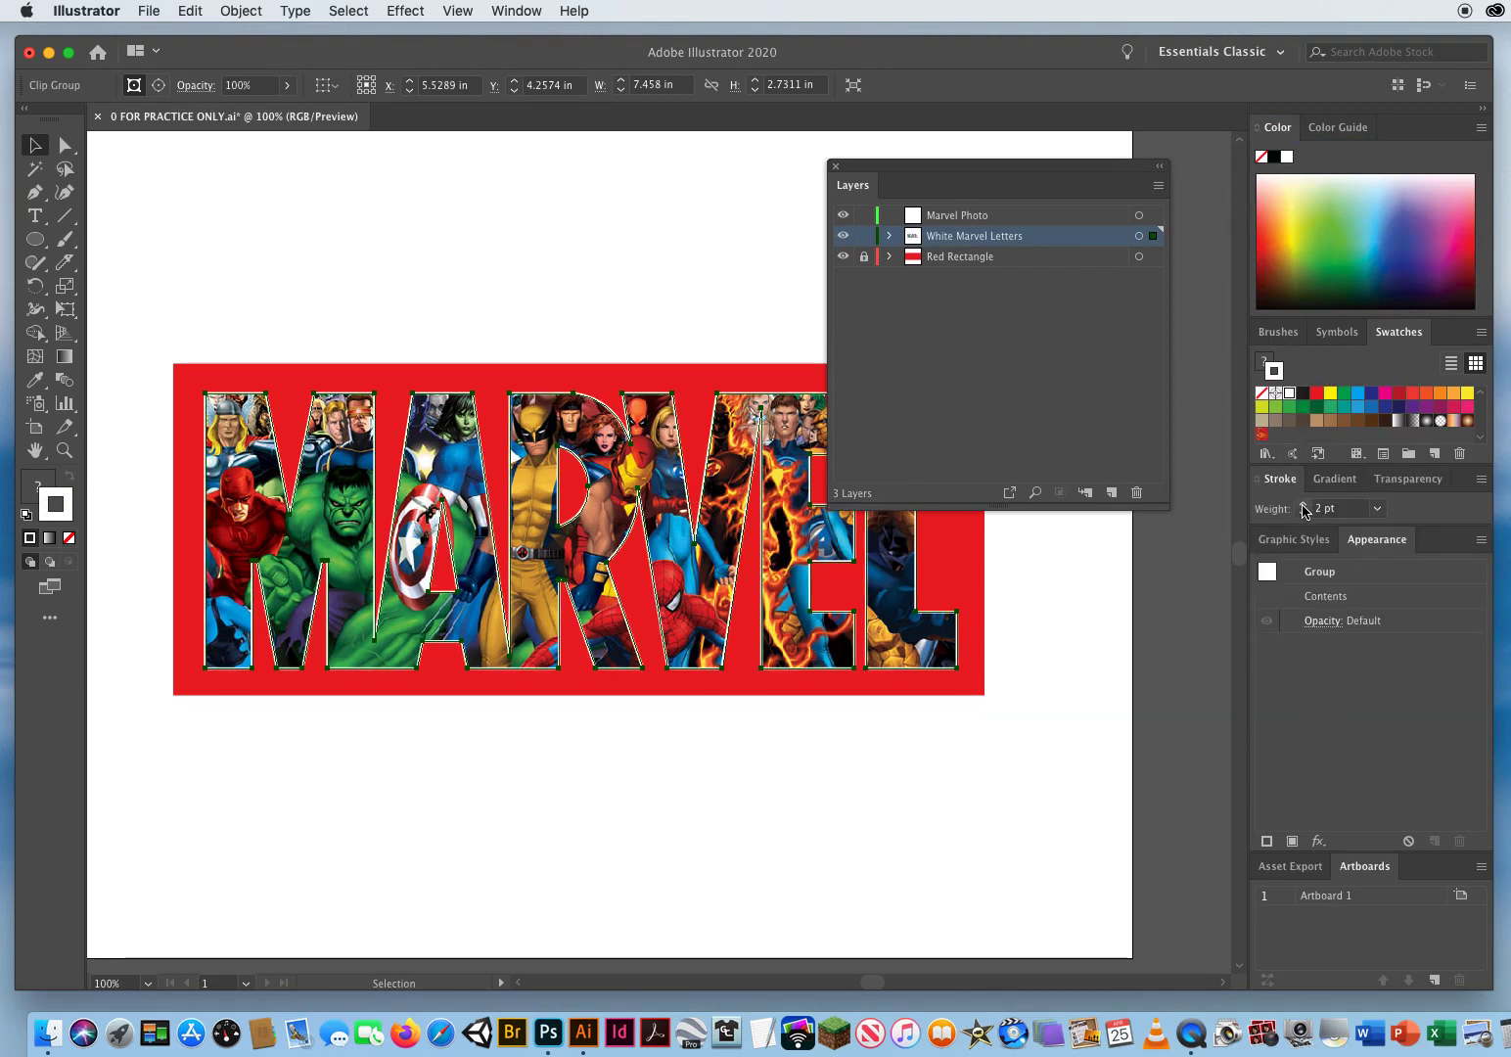
left_click(1304, 505)
left_click(960, 824)
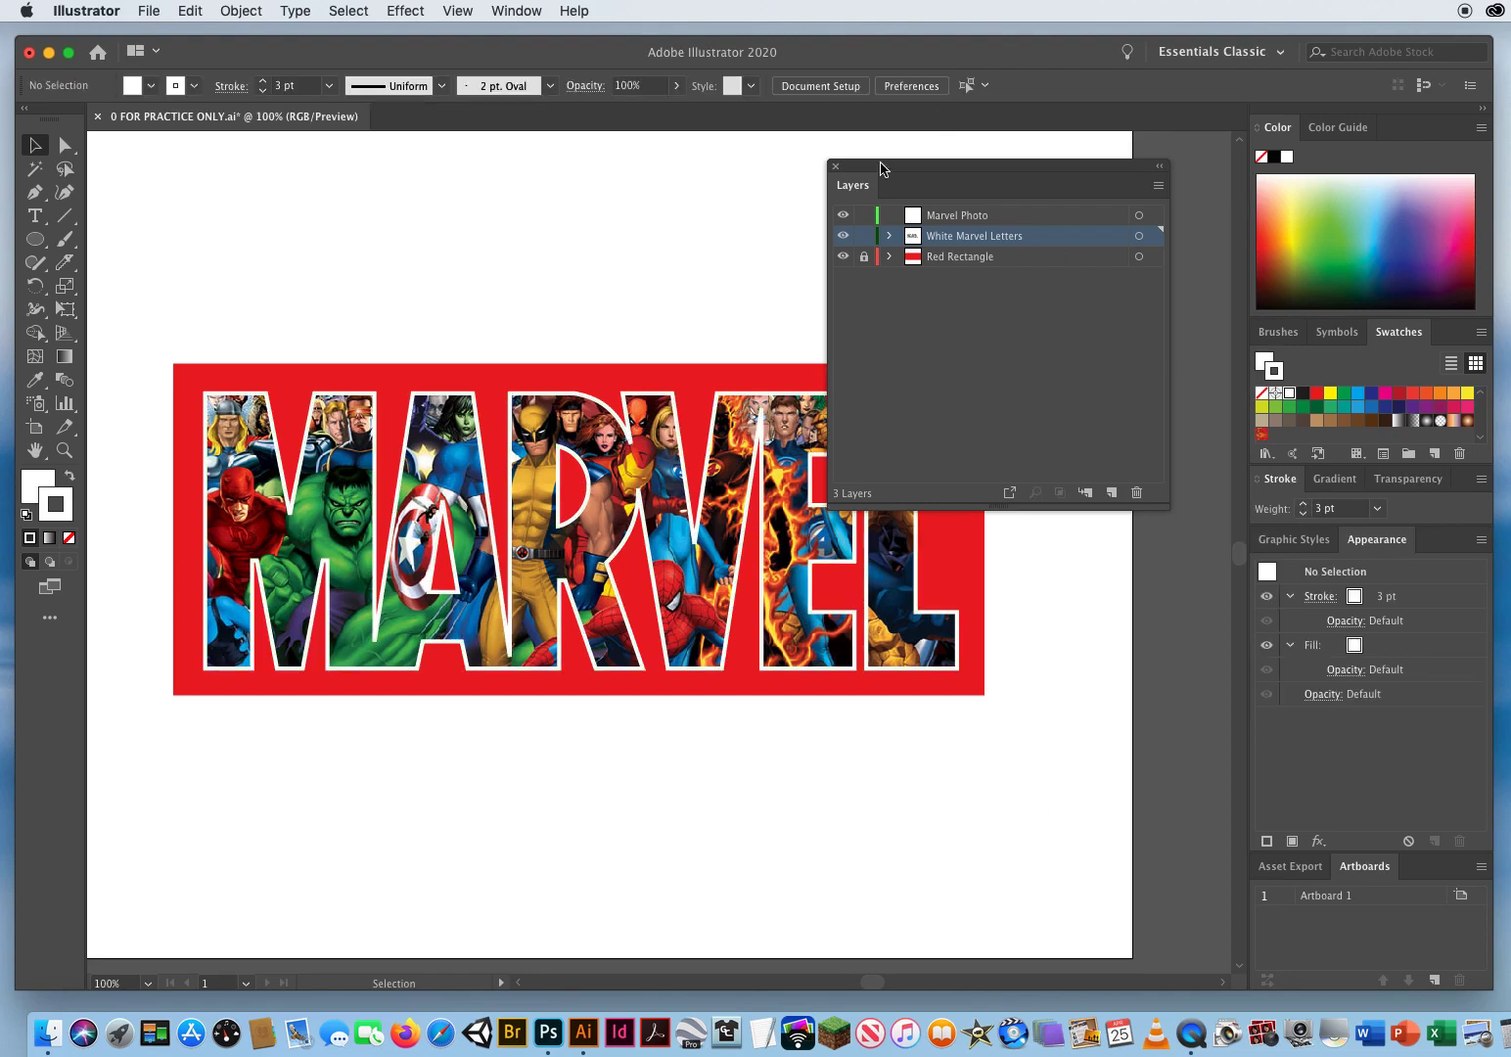
left_click_drag(881, 169, 1092, 164)
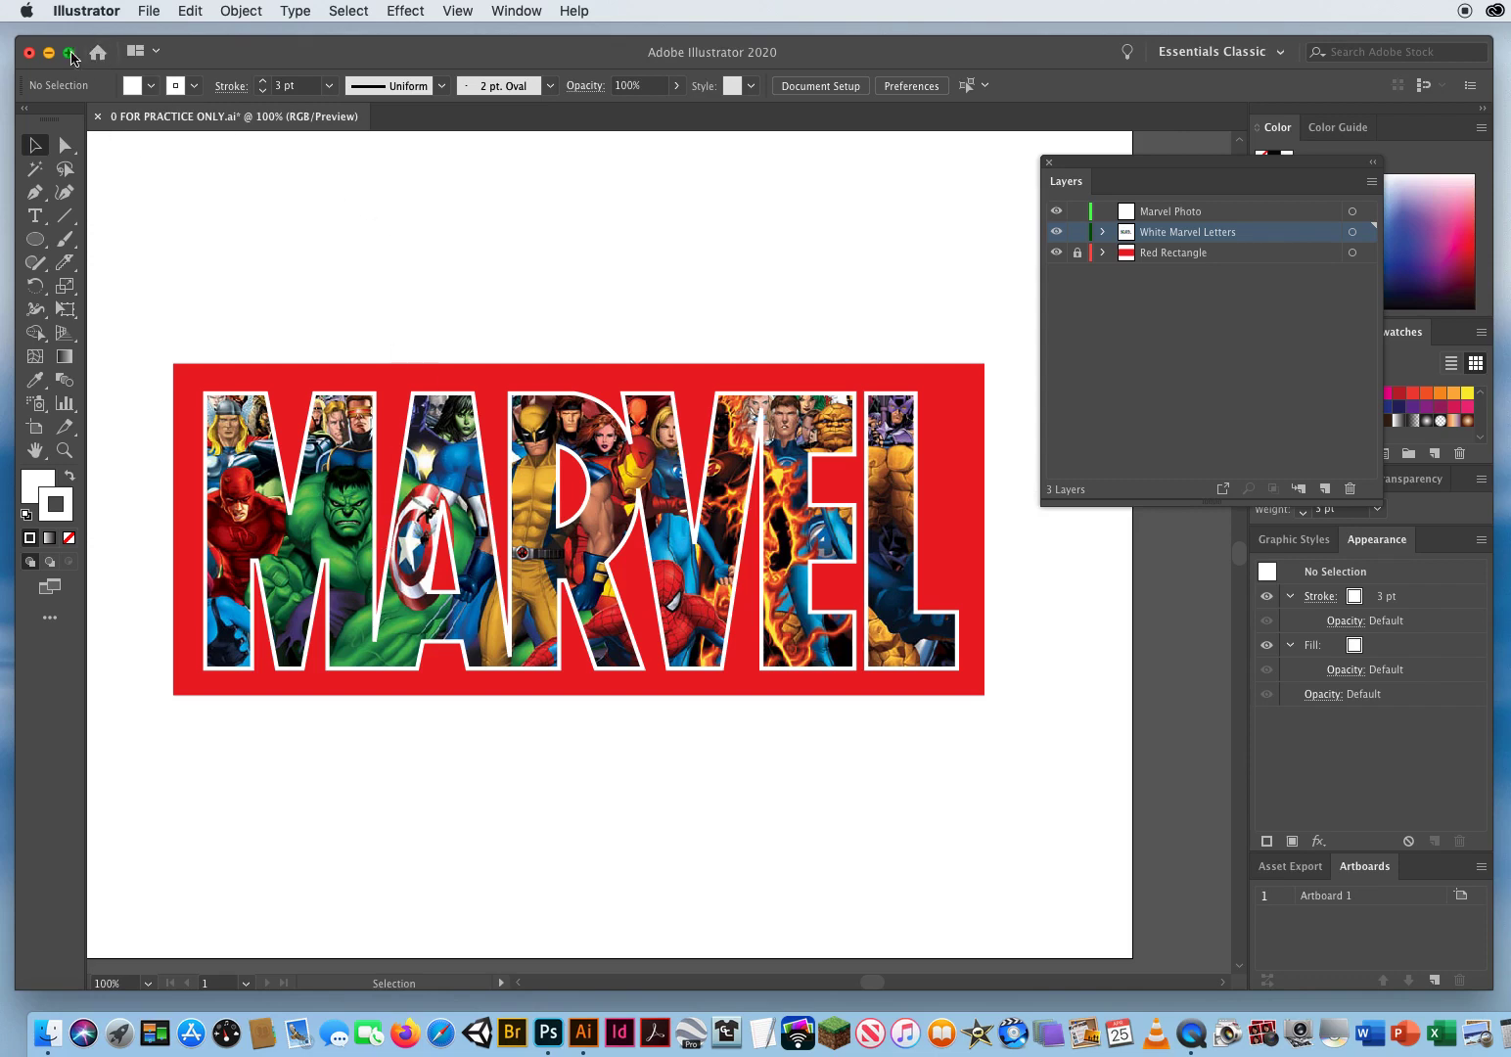
Discard changes to the Marvel practice file and open 1 Ghost Rider Logo.ai instead.
left_click(98, 117)
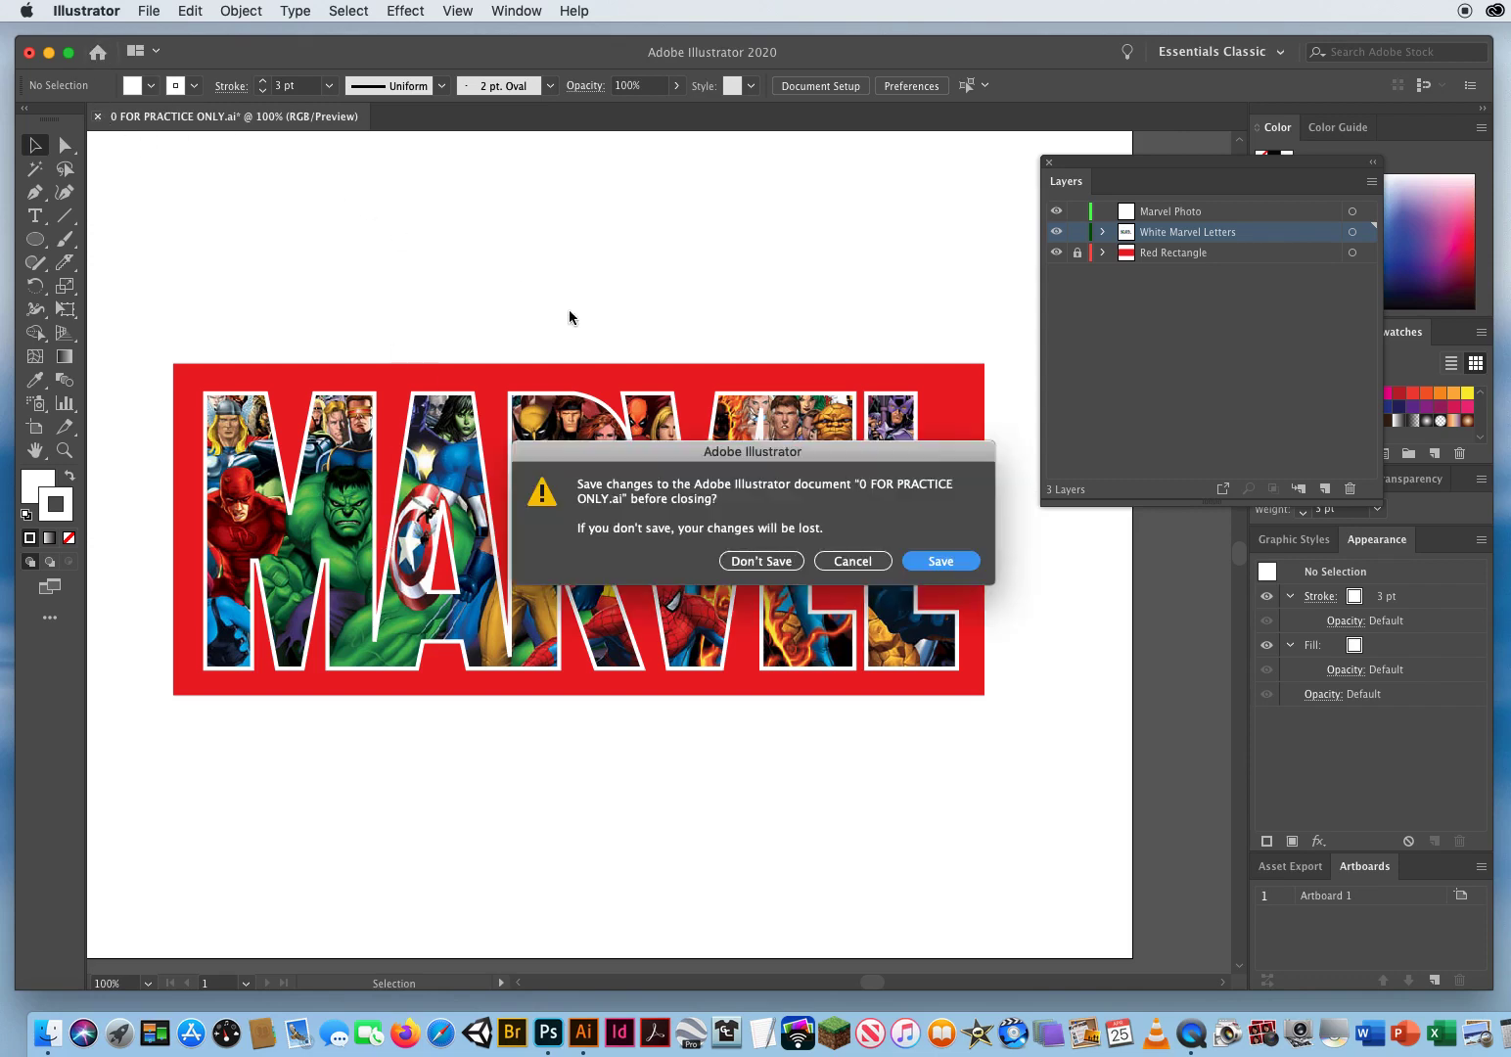
left_click(763, 560)
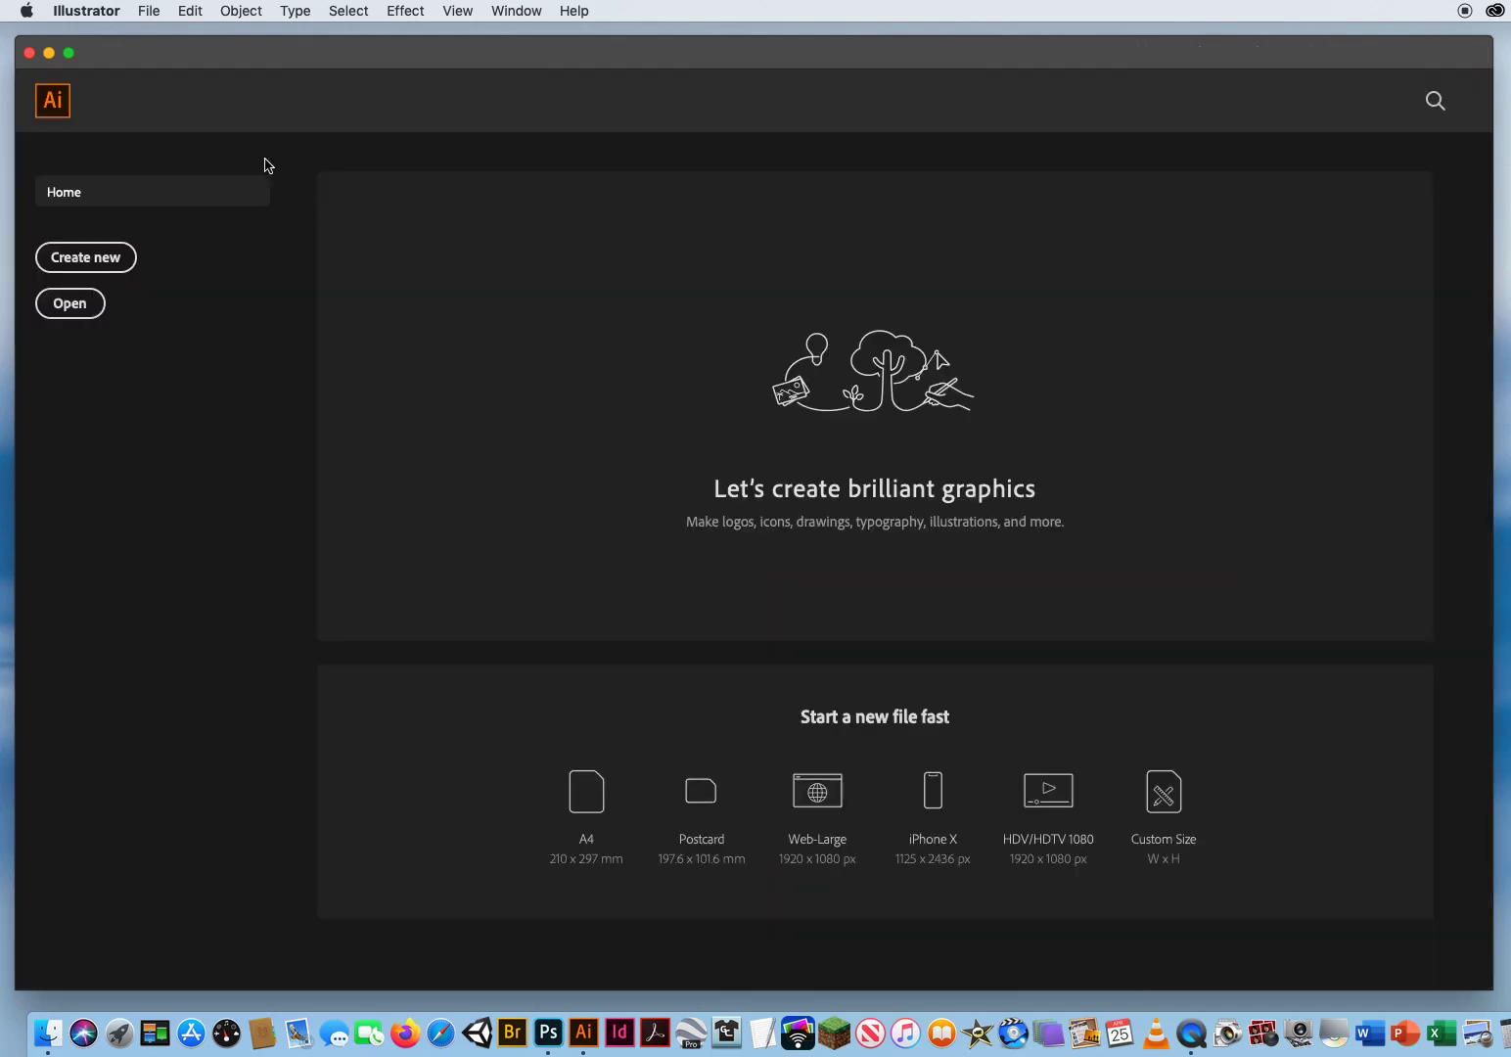
left_click(152, 12)
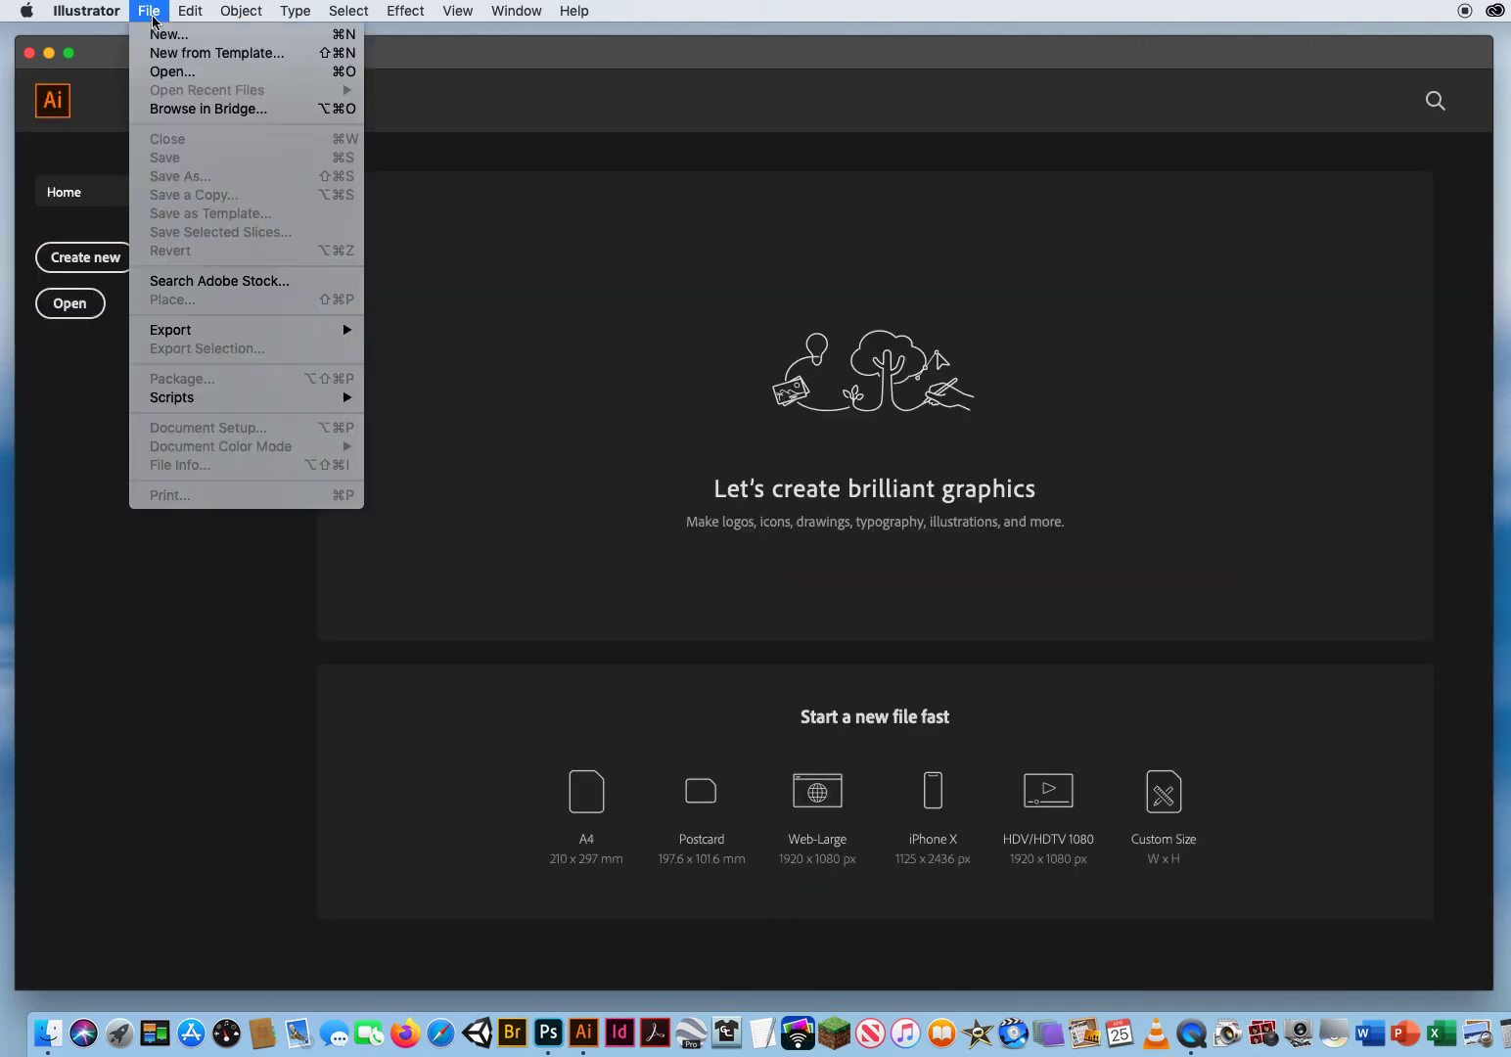
left_click(161, 68)
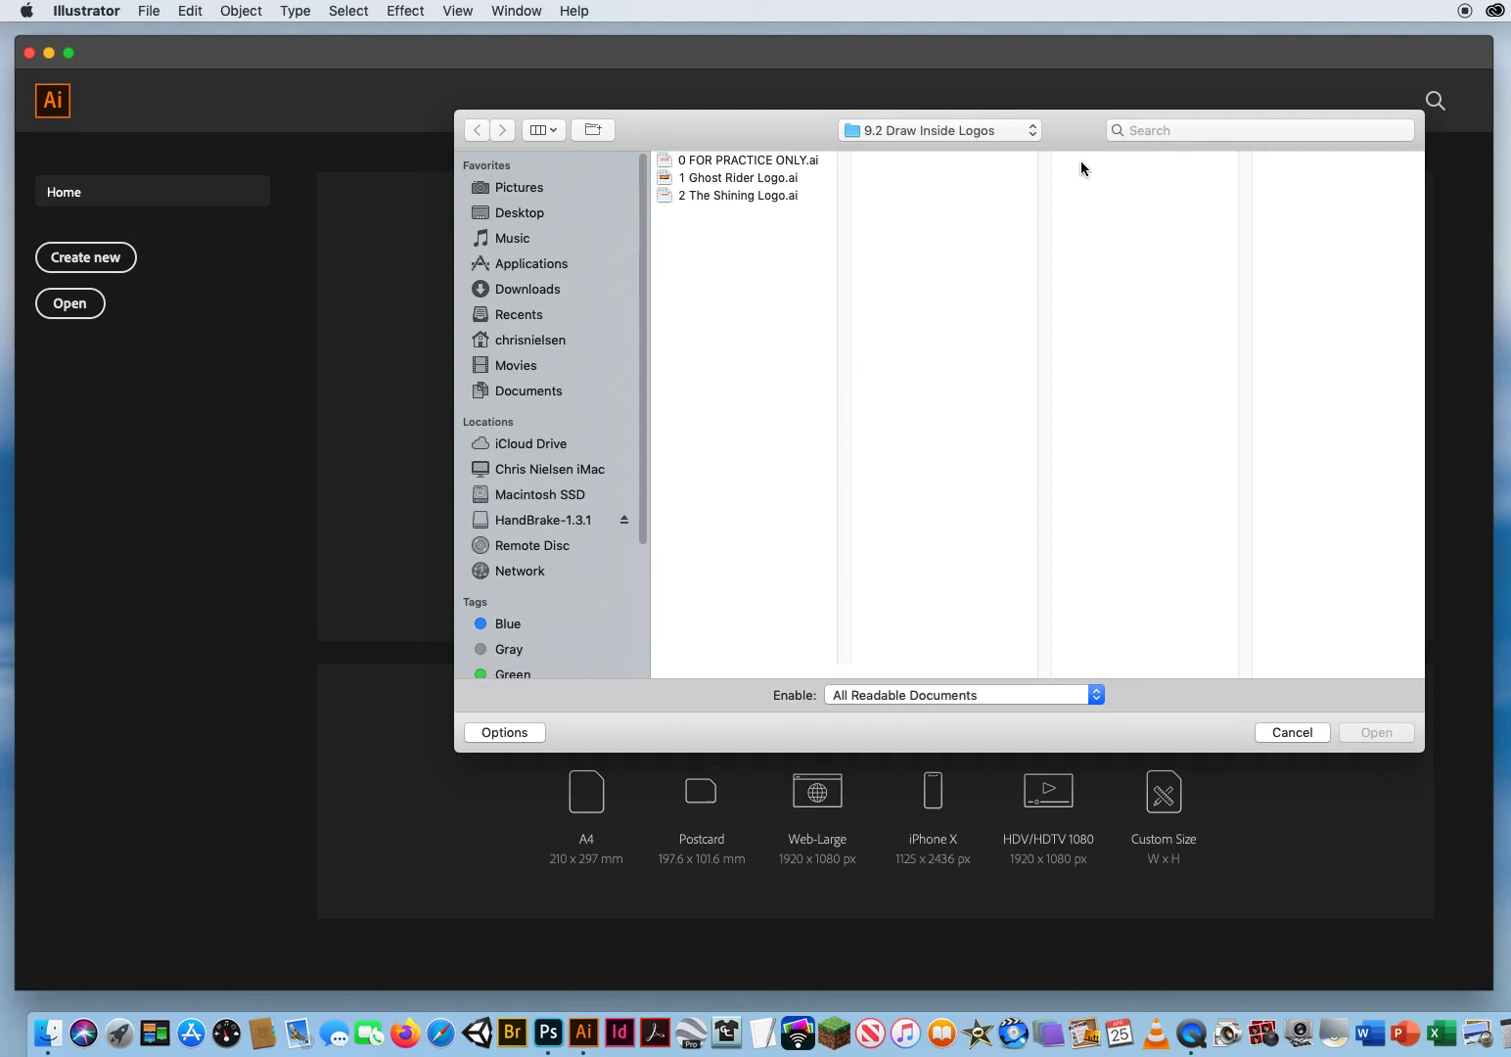
left_click(724, 181)
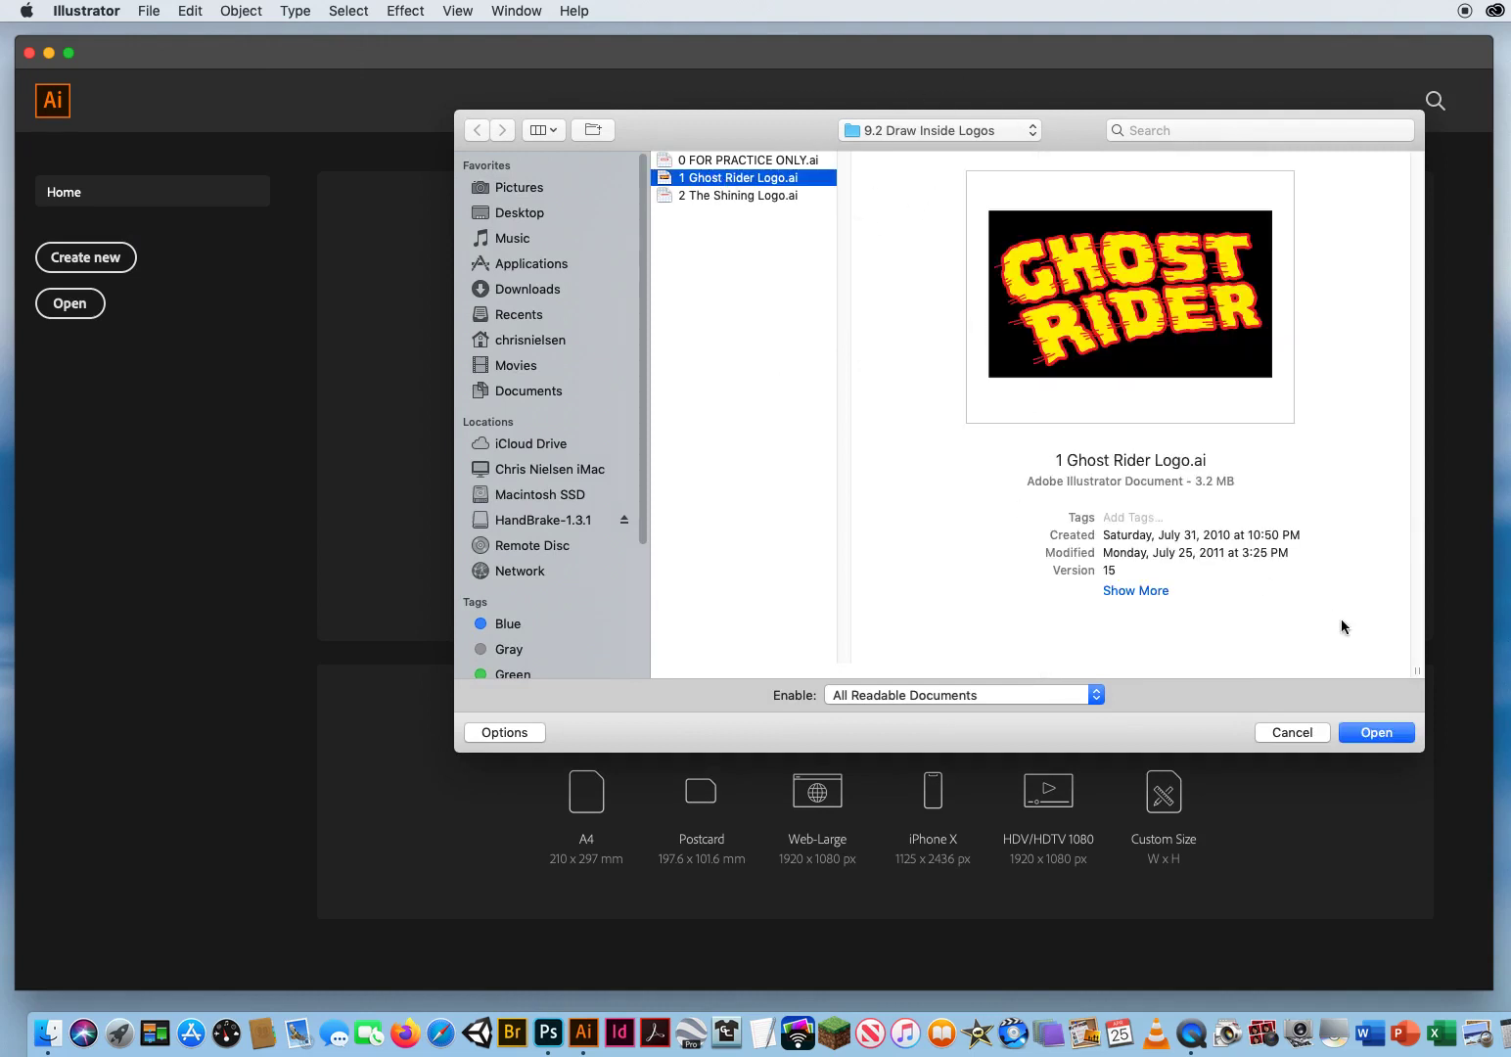
left_click(1385, 733)
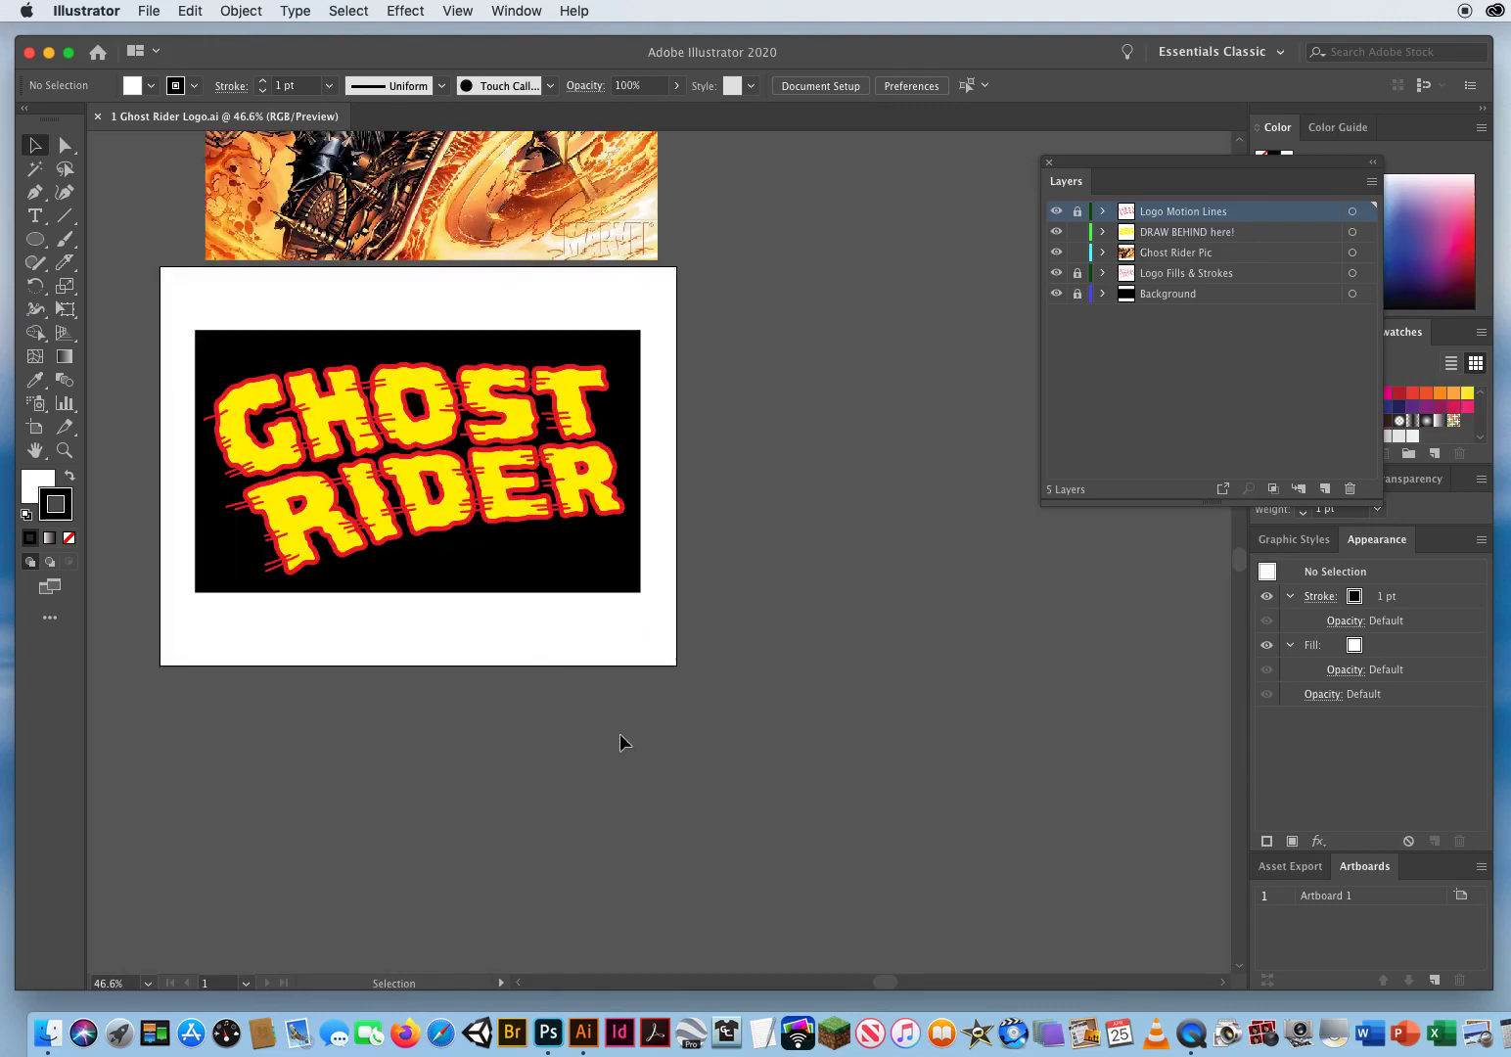
left_click_drag(462, 621, 641, 735)
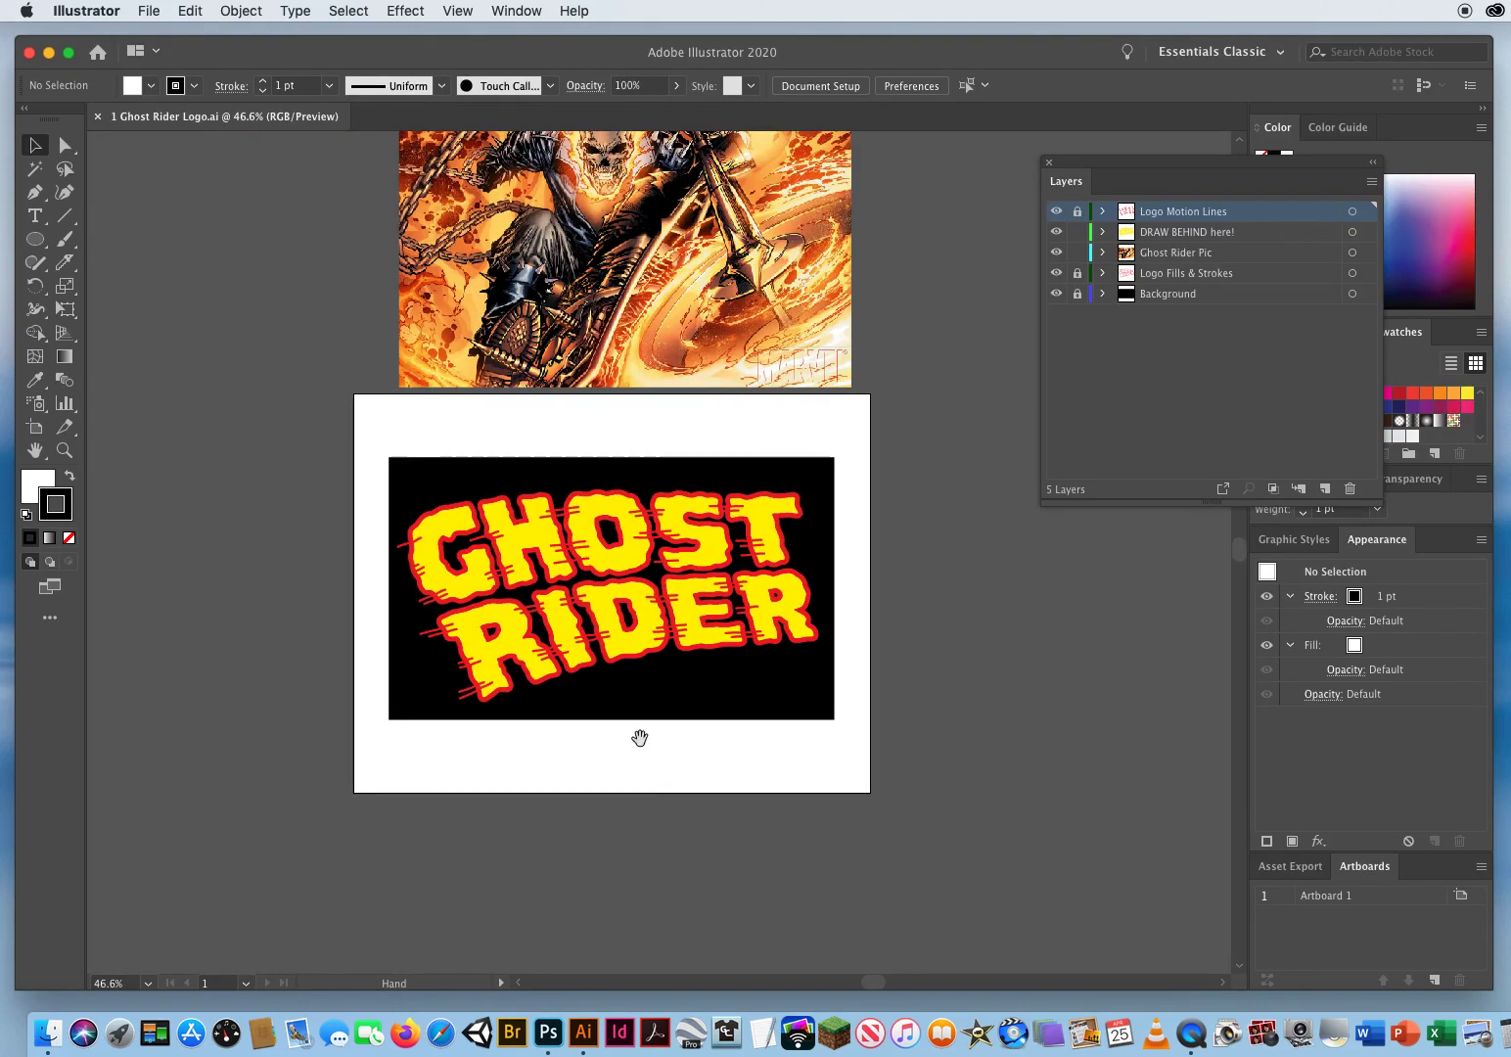
left_click(468, 534)
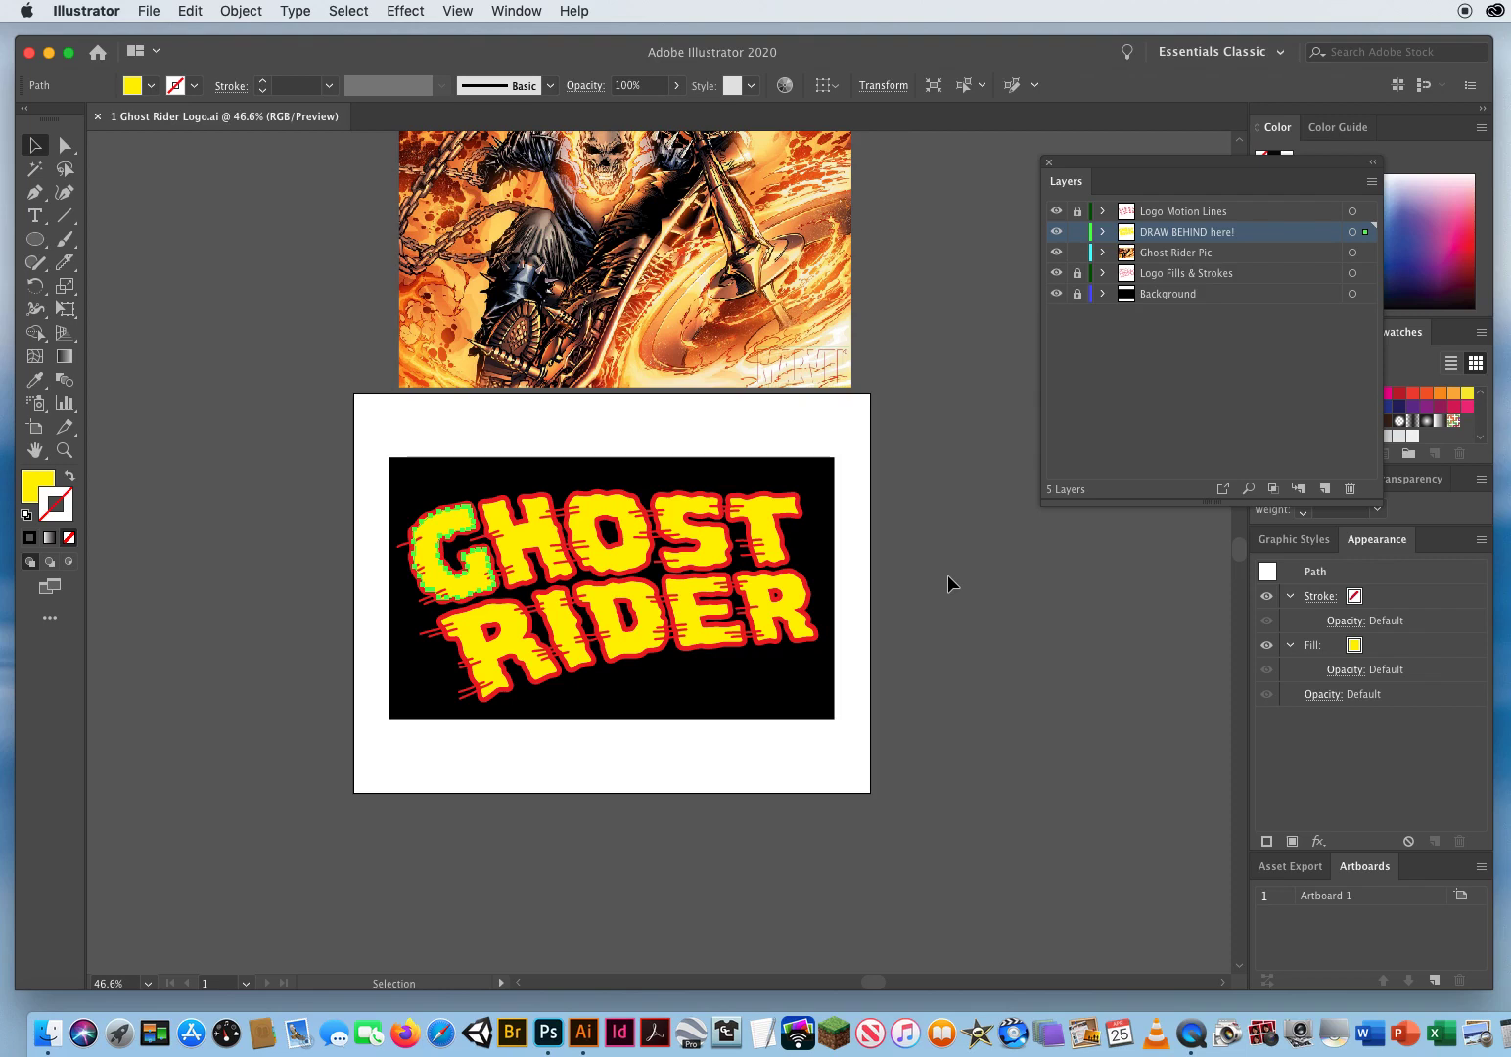
left_click(891, 593)
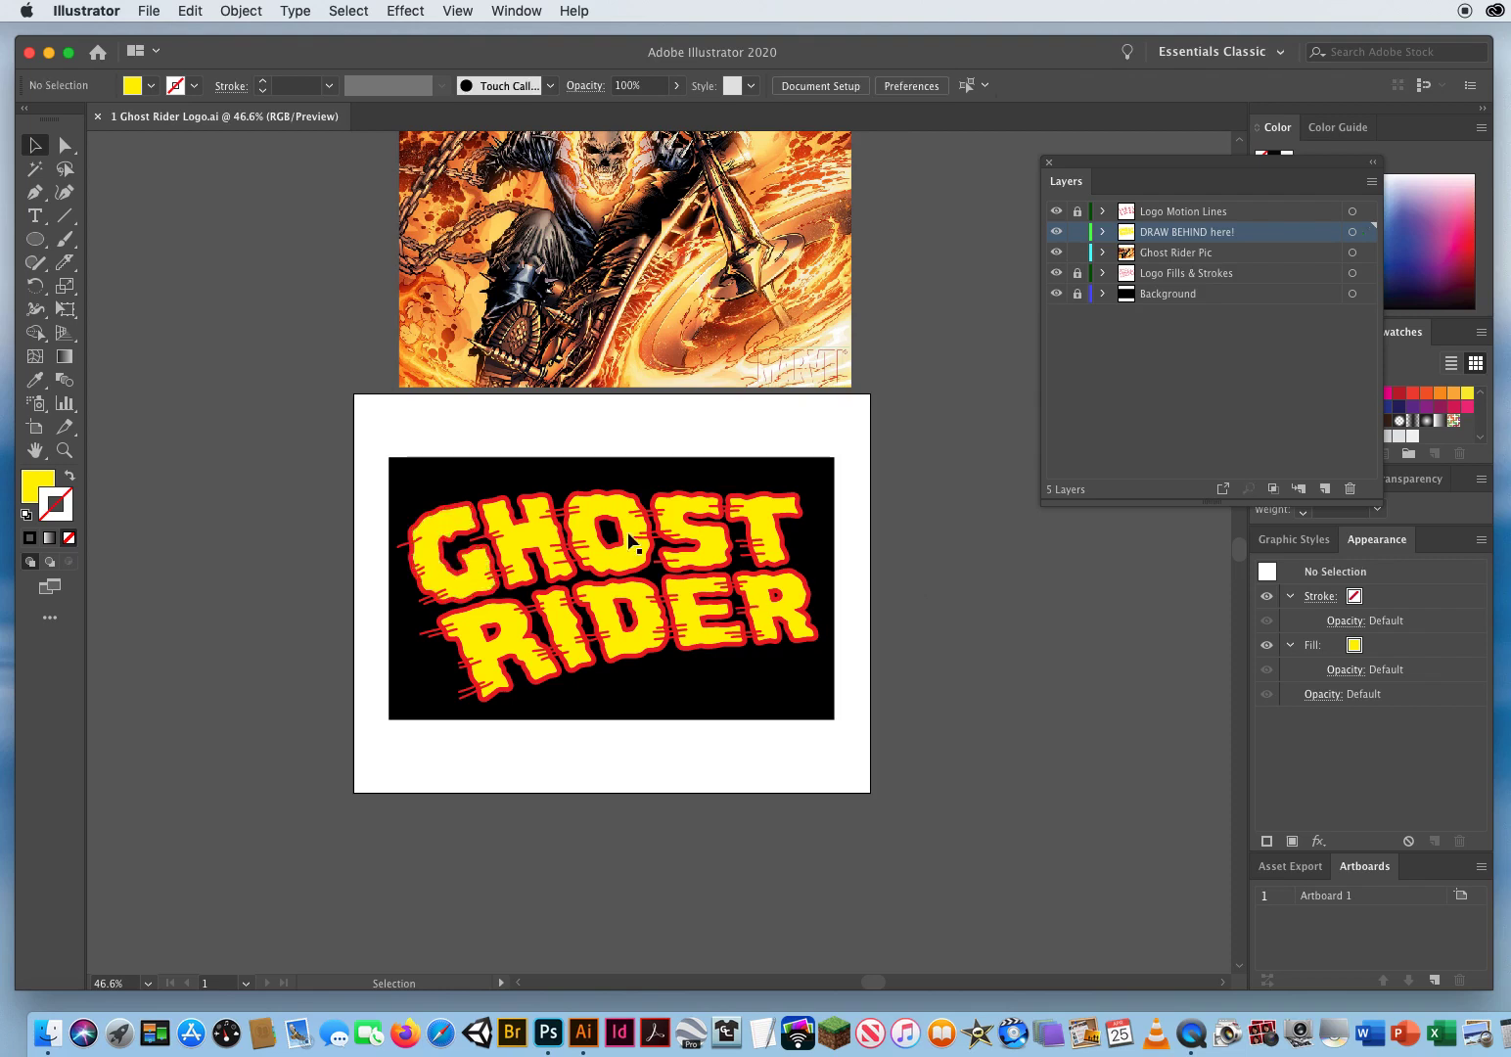
left_click(459, 520)
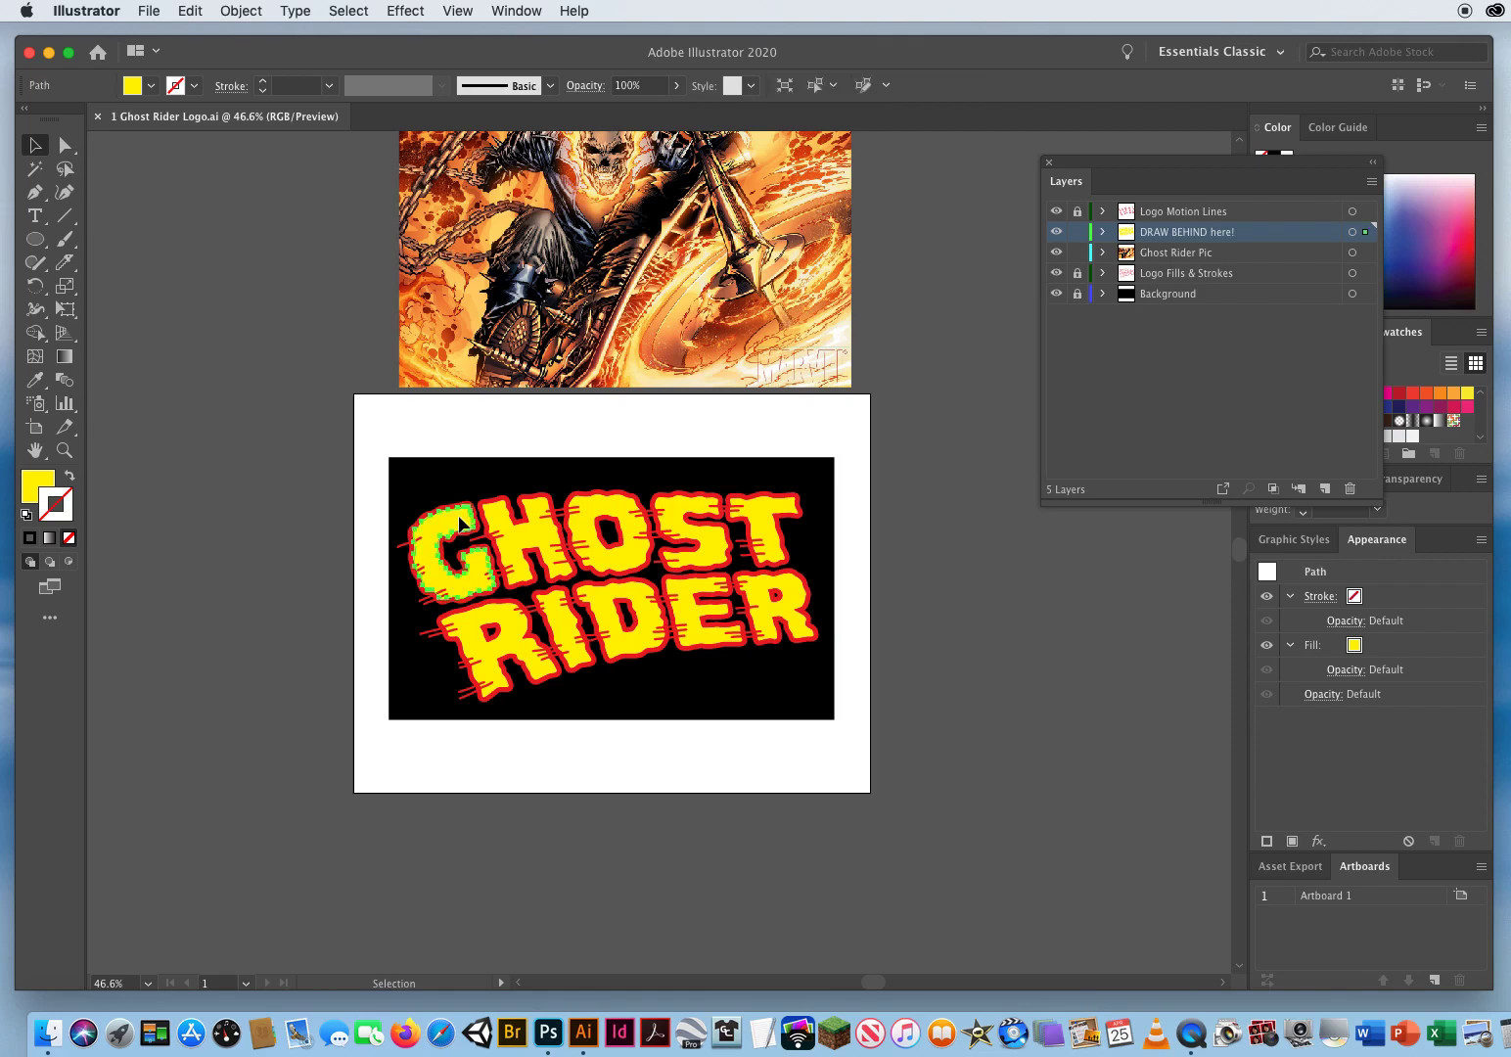
left_click(532, 548)
left_click(585, 533)
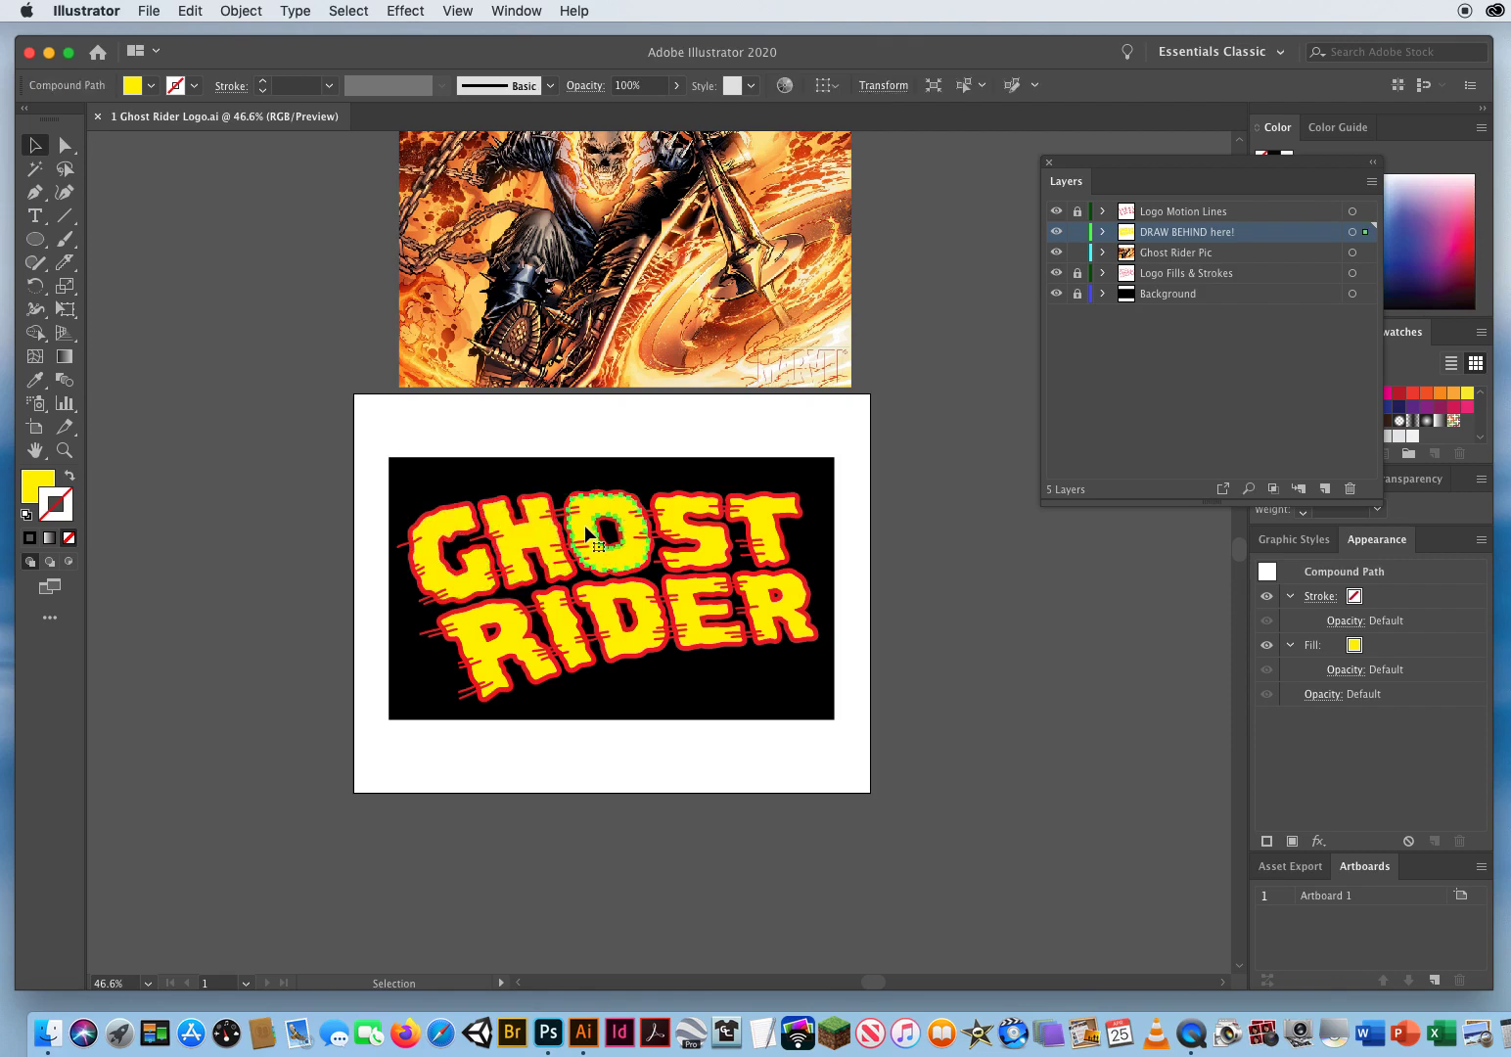
left_click(358, 602)
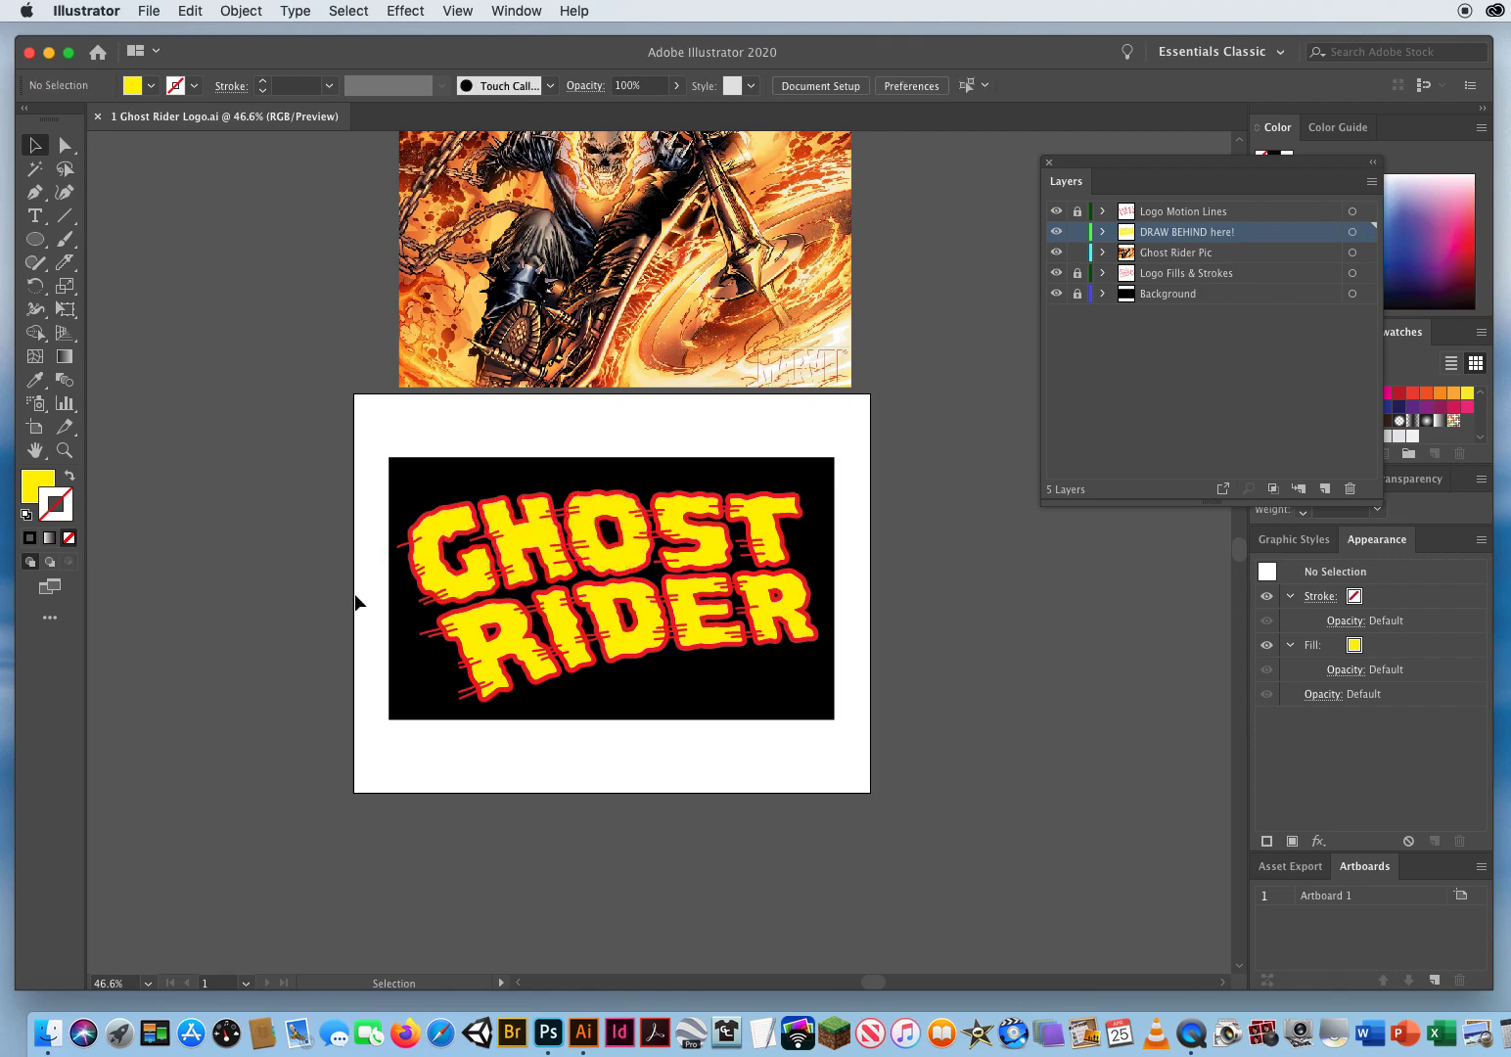
left_click(453, 525)
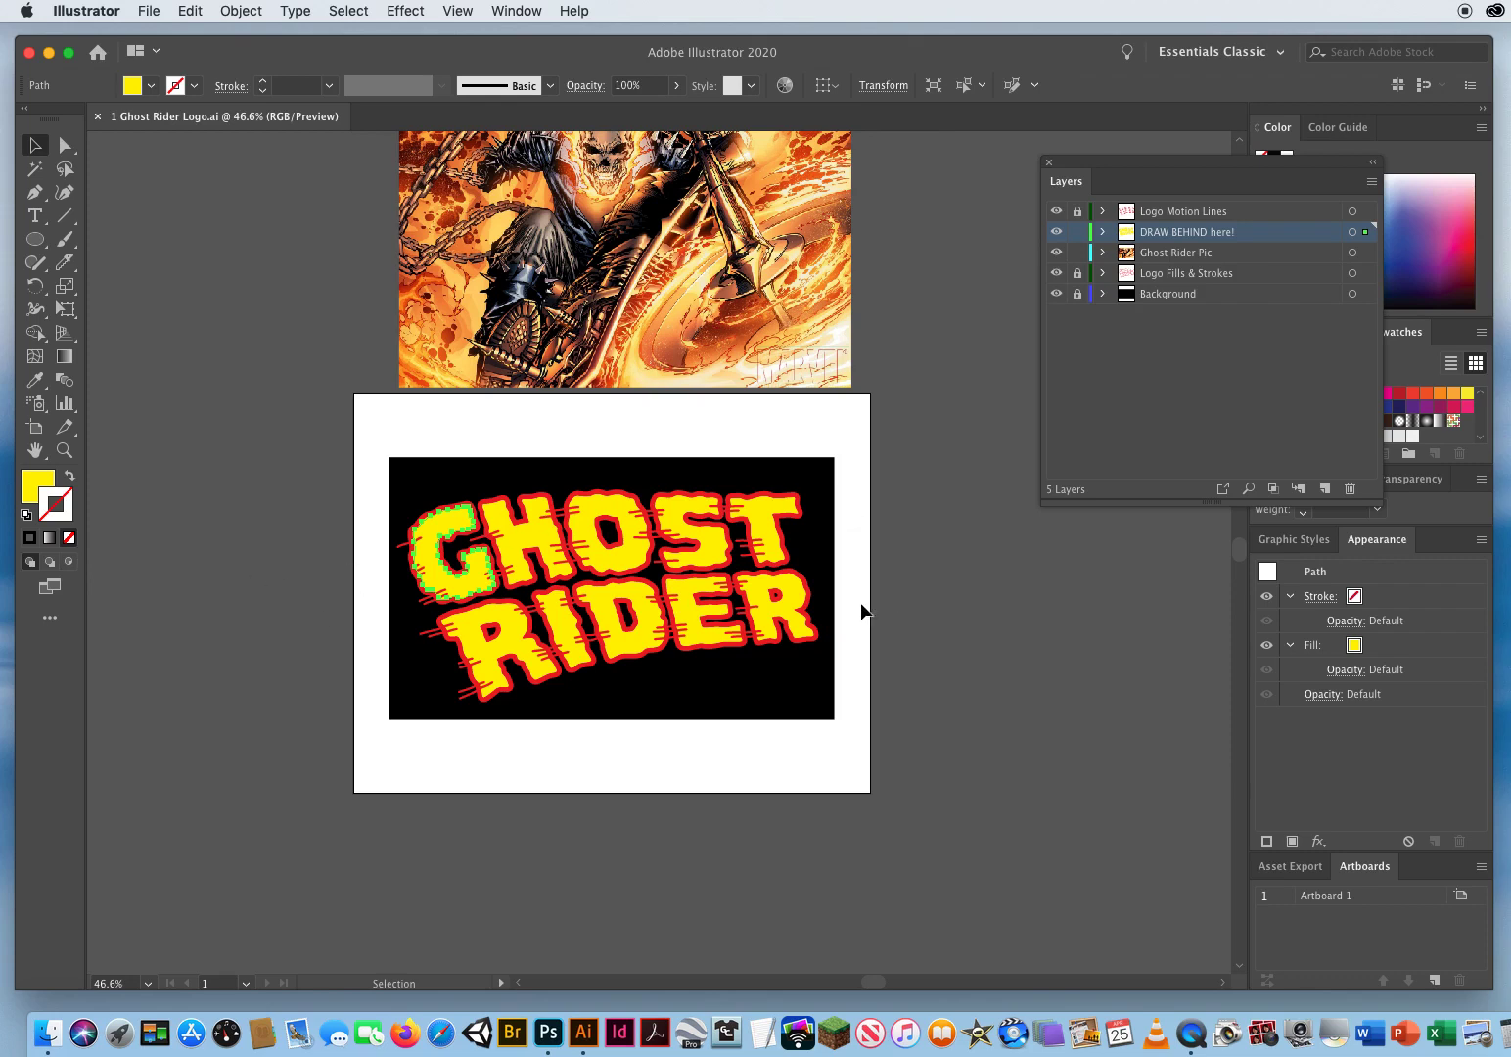
left_click(526, 541, "shift")
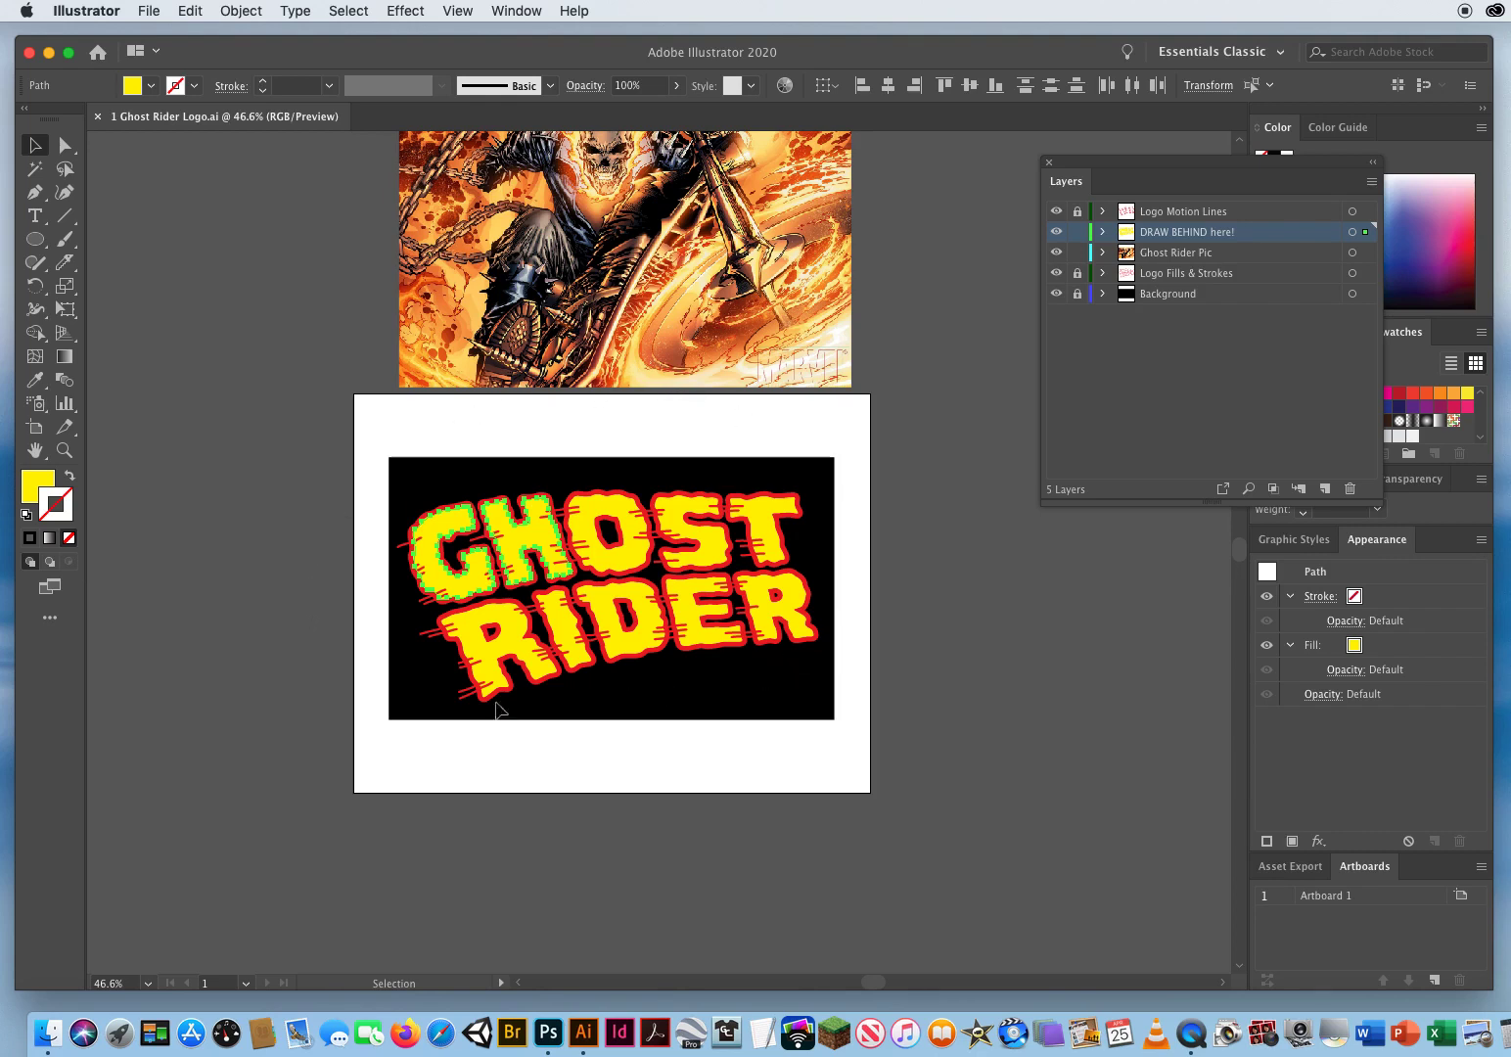
Select the yellow G, then all letters with the same yellow fill color.
left_click(365, 646)
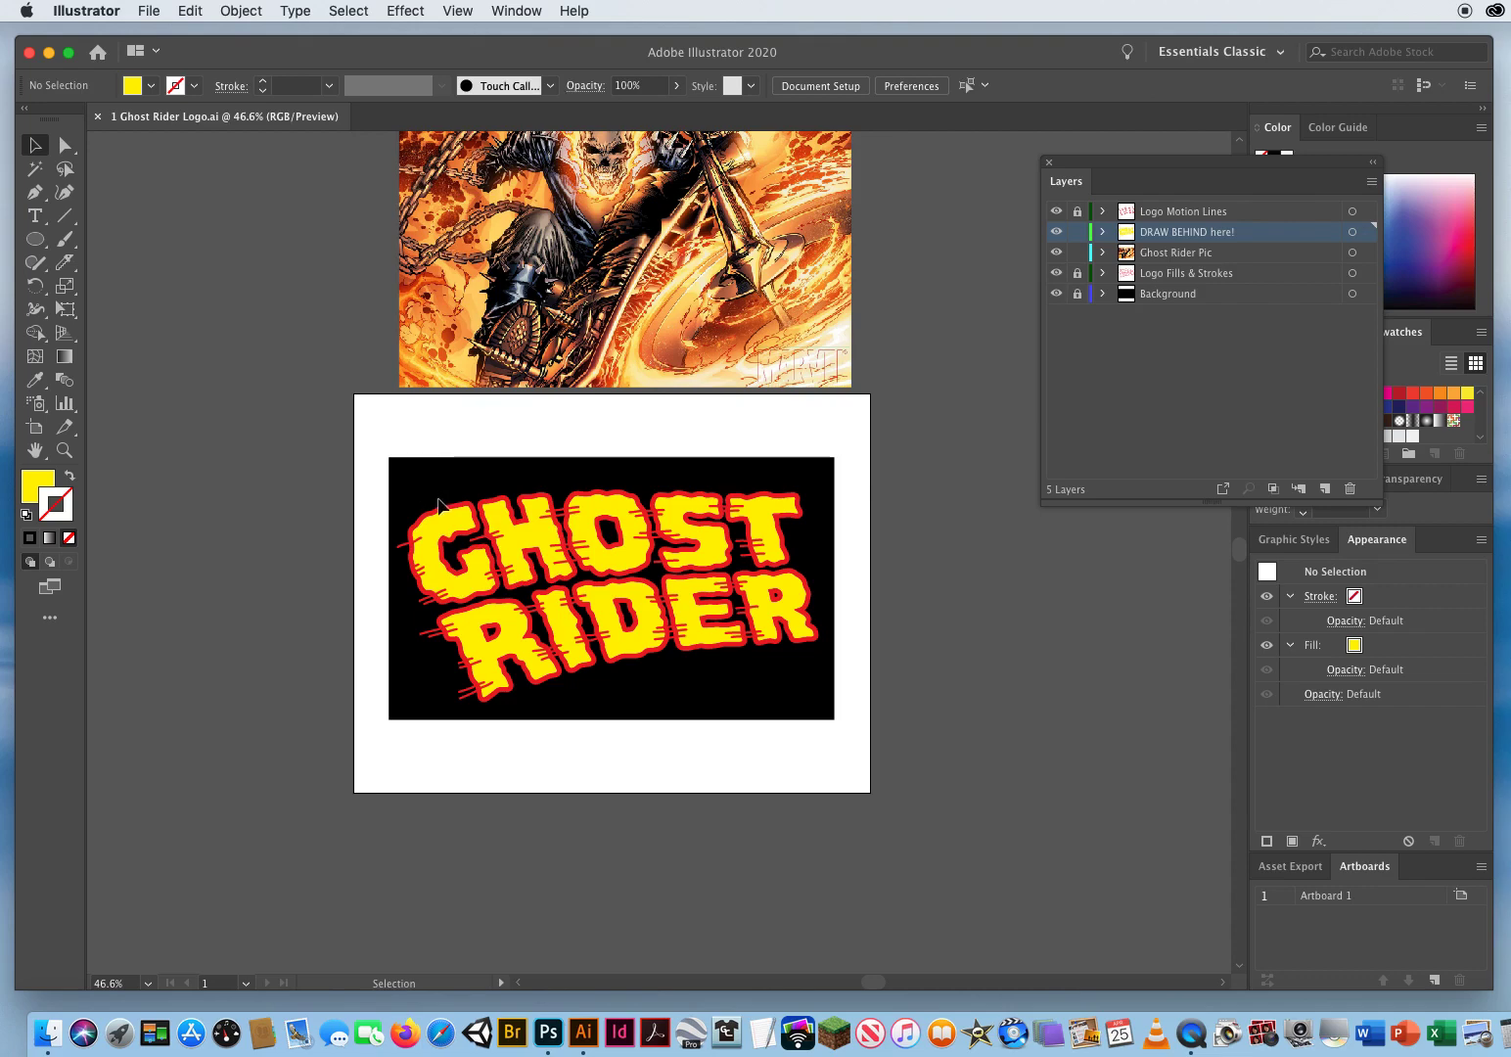
left_click(433, 530)
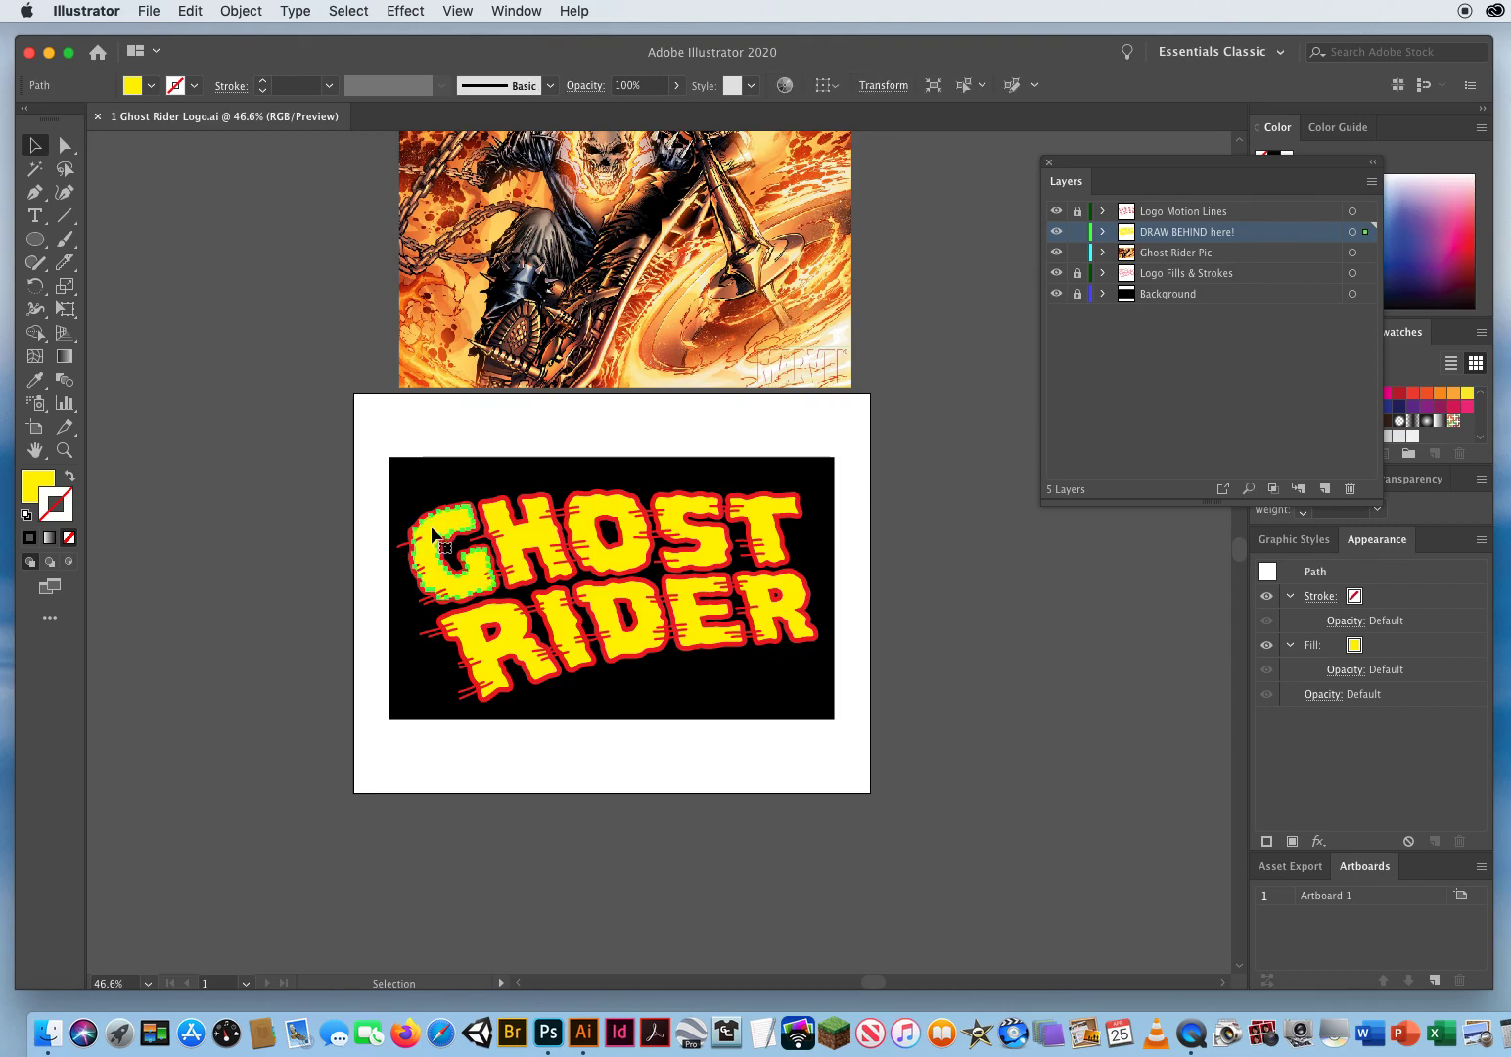
left_click(352, 11)
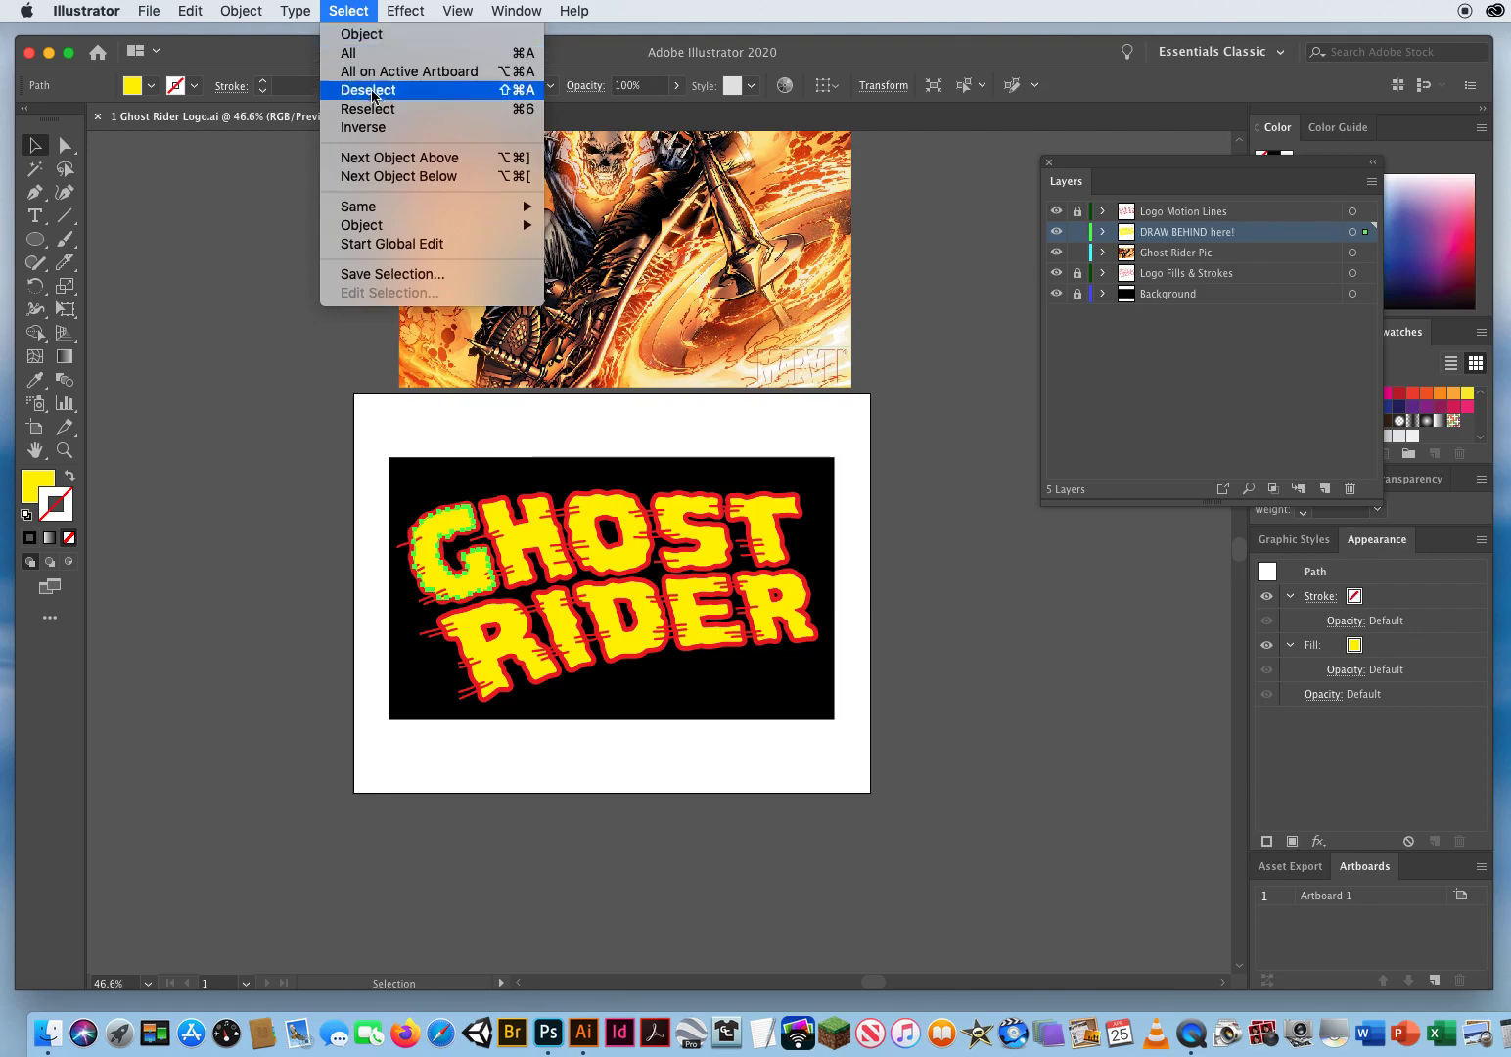
mouse_move(367, 212)
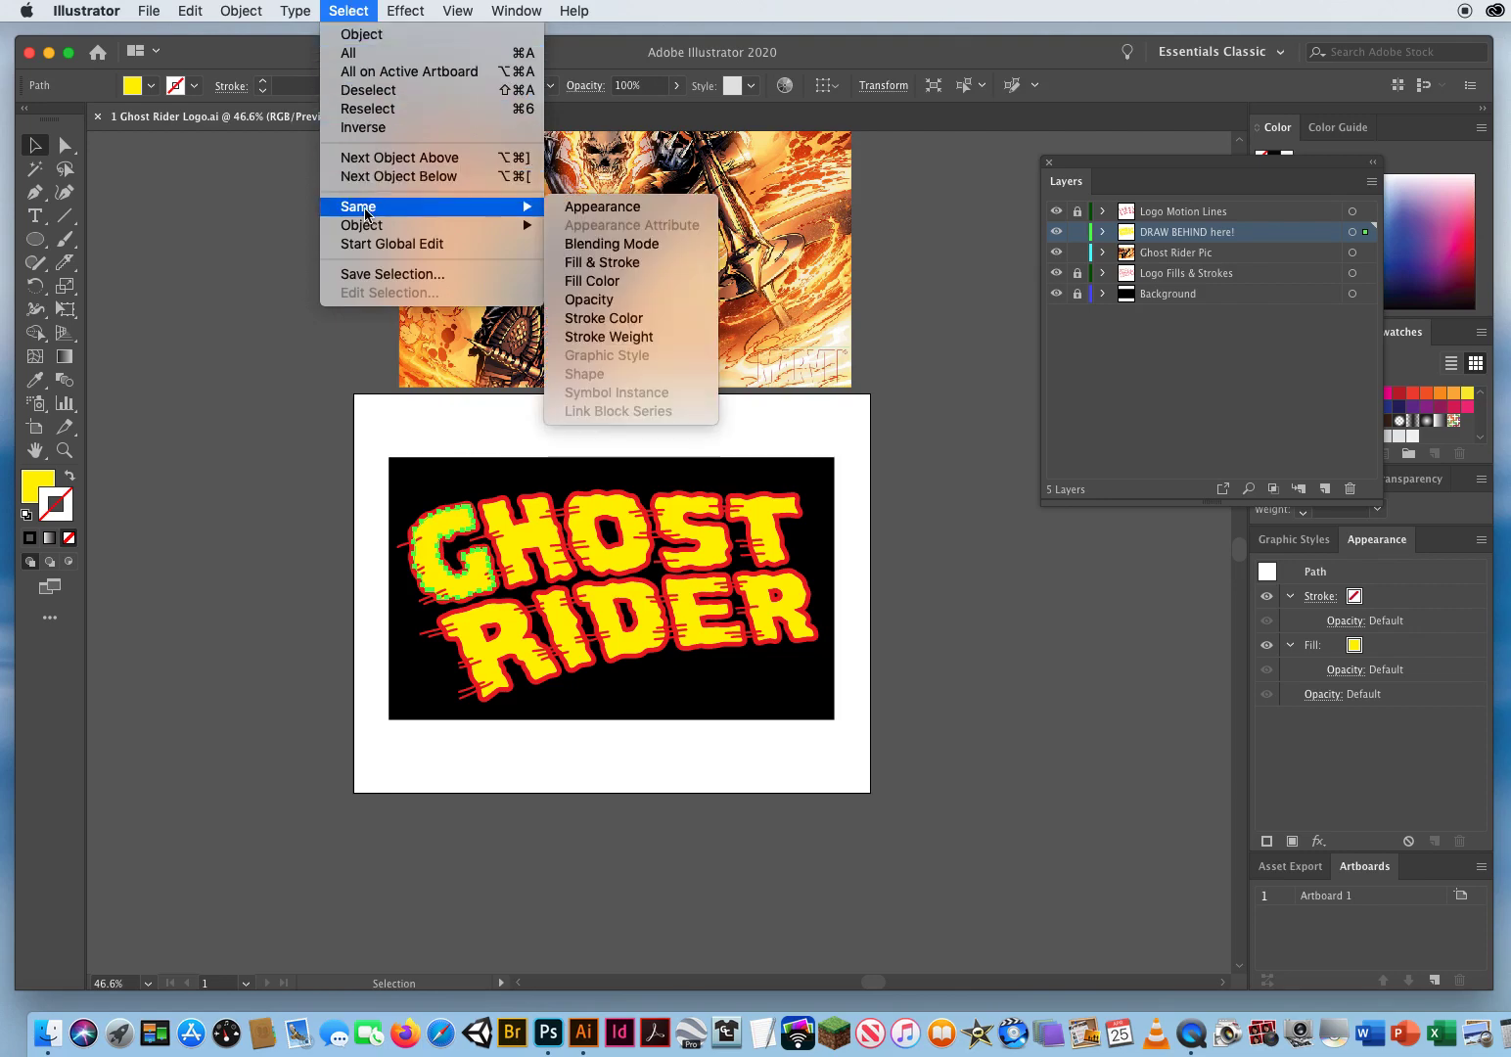
left_click(647, 288)
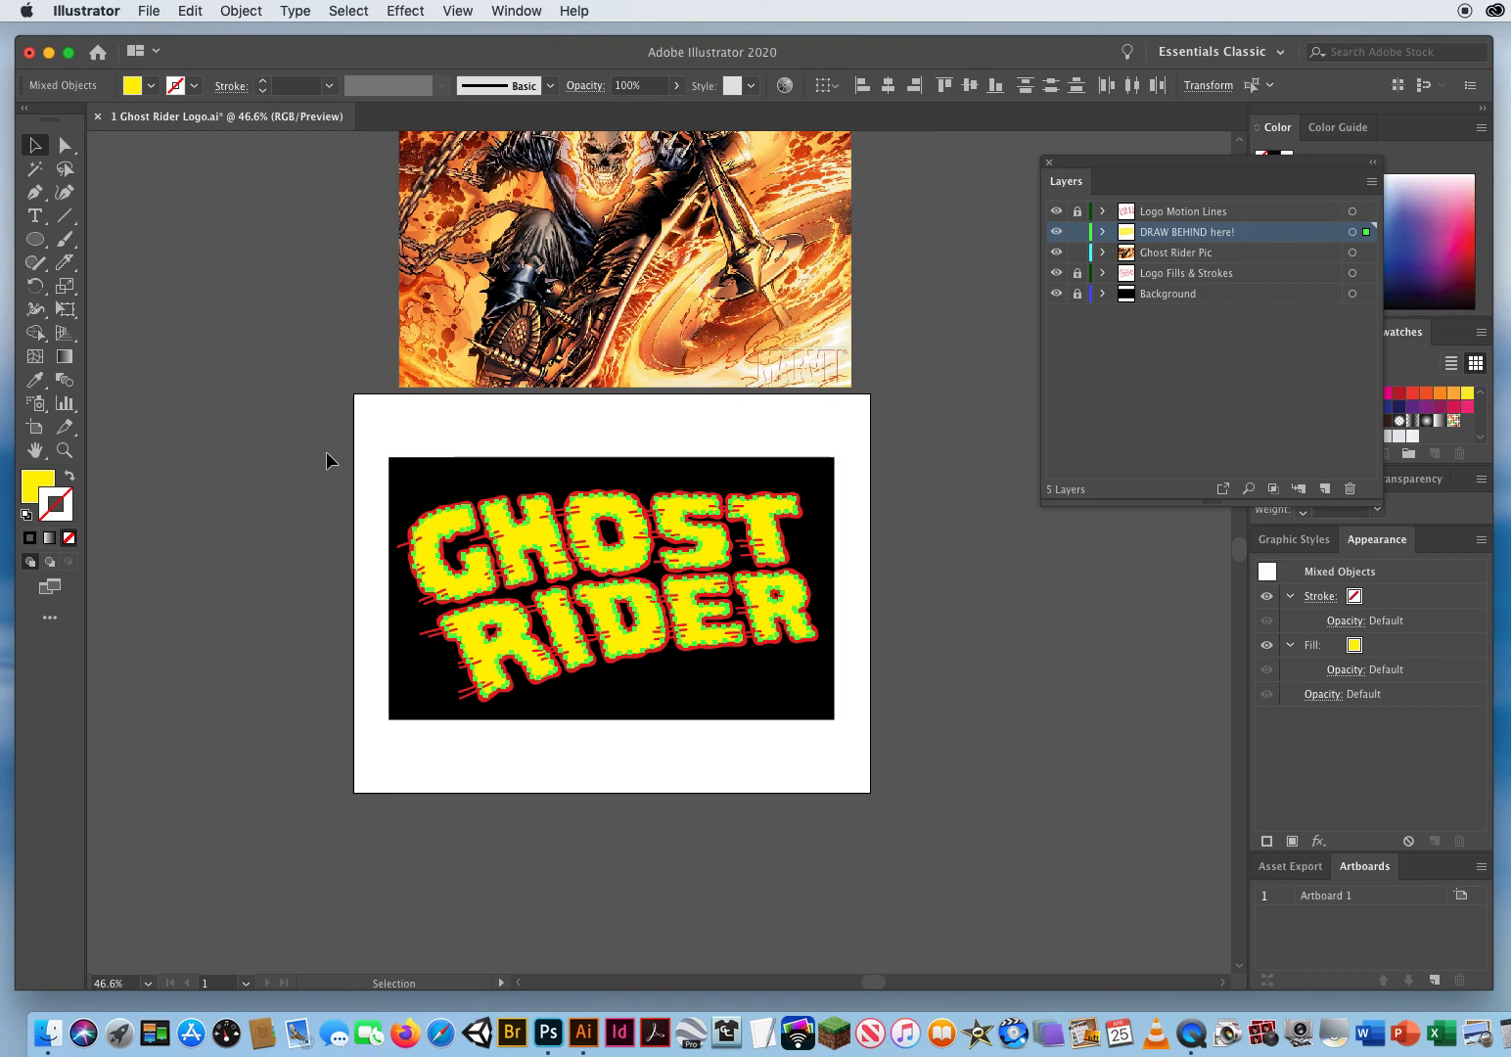
Release the yellow GHOST RIDER letters' compound paths with Object > Compound Path > Release.
left_click(241, 11)
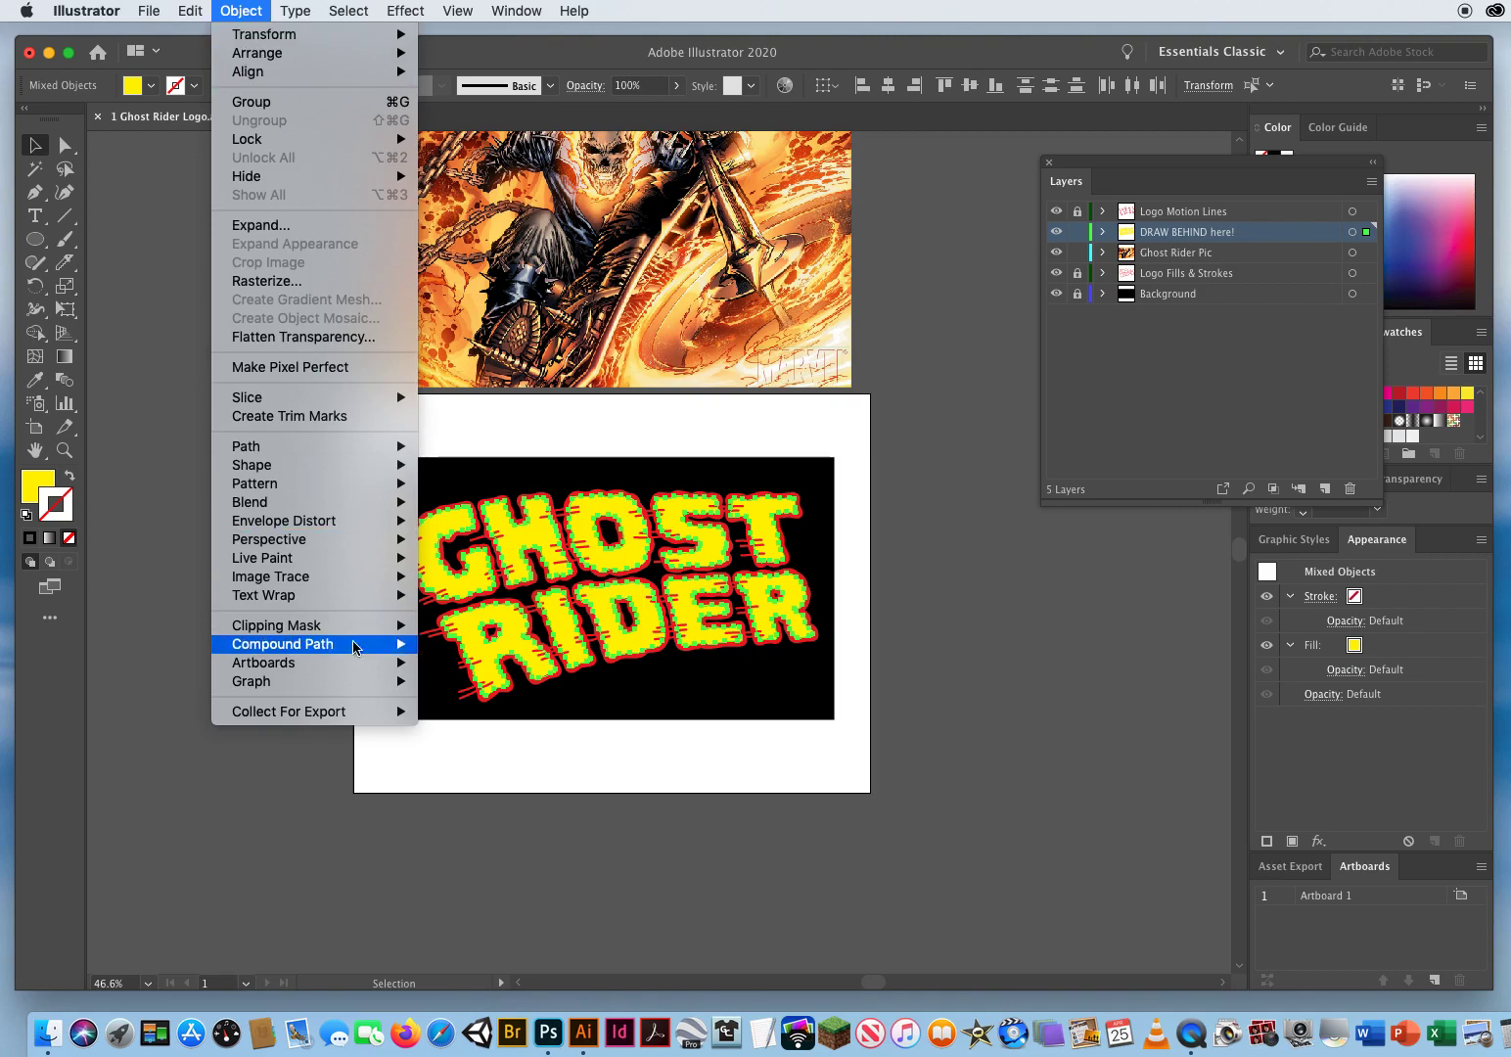
mouse_move(304, 646)
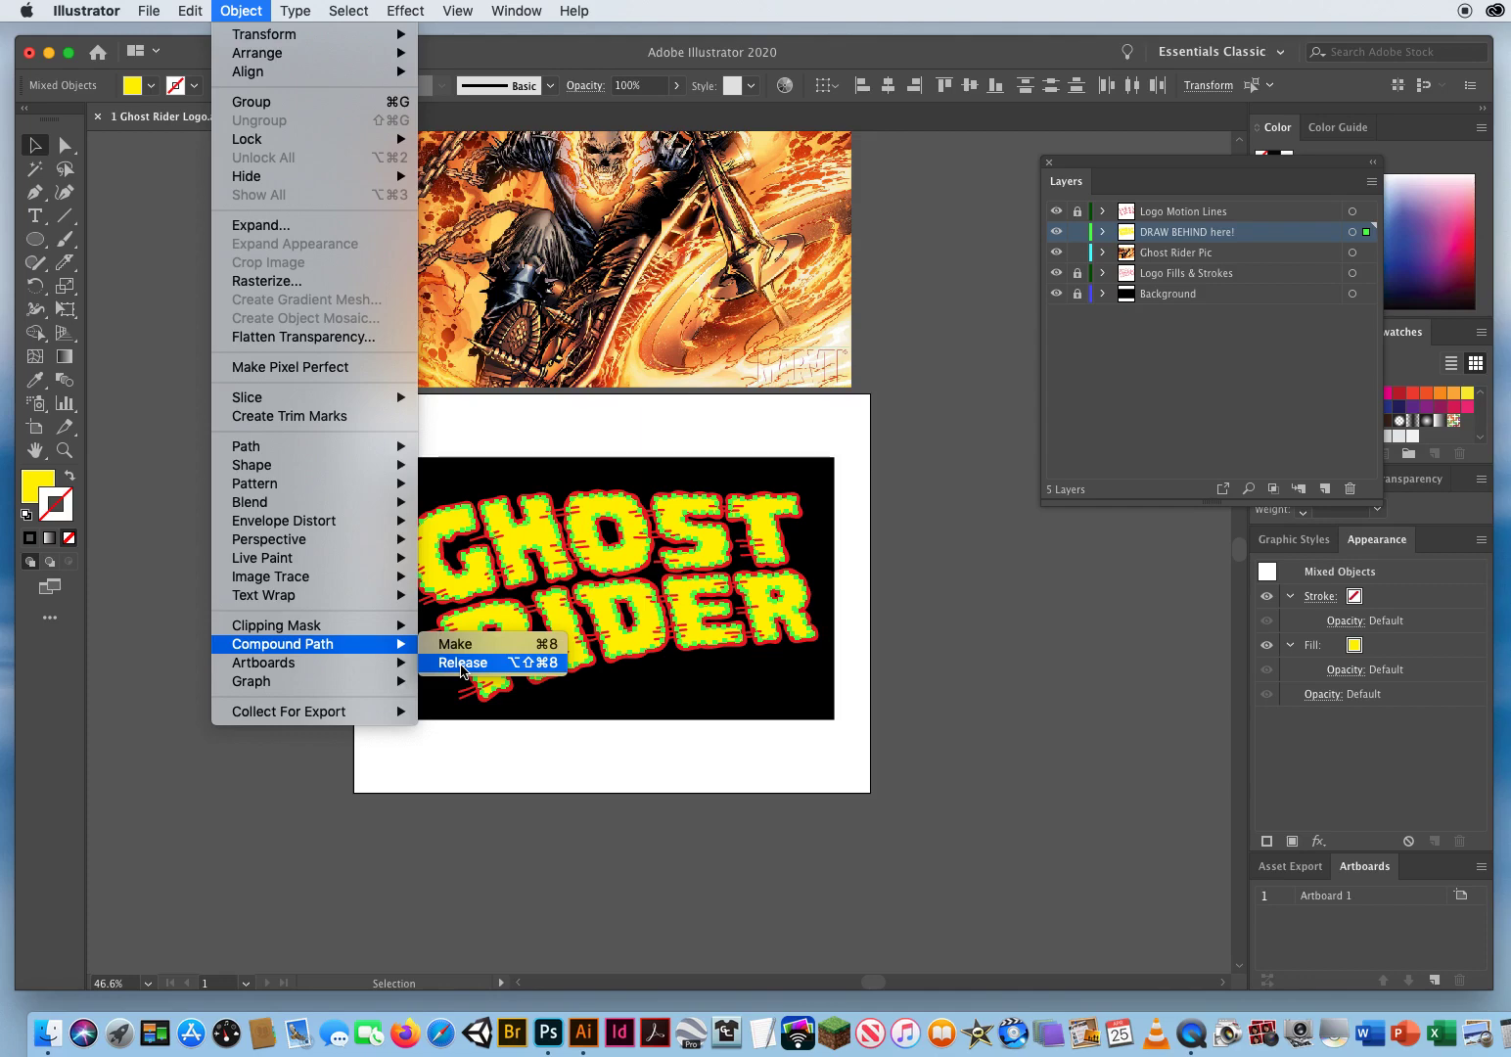
left_click(462, 665)
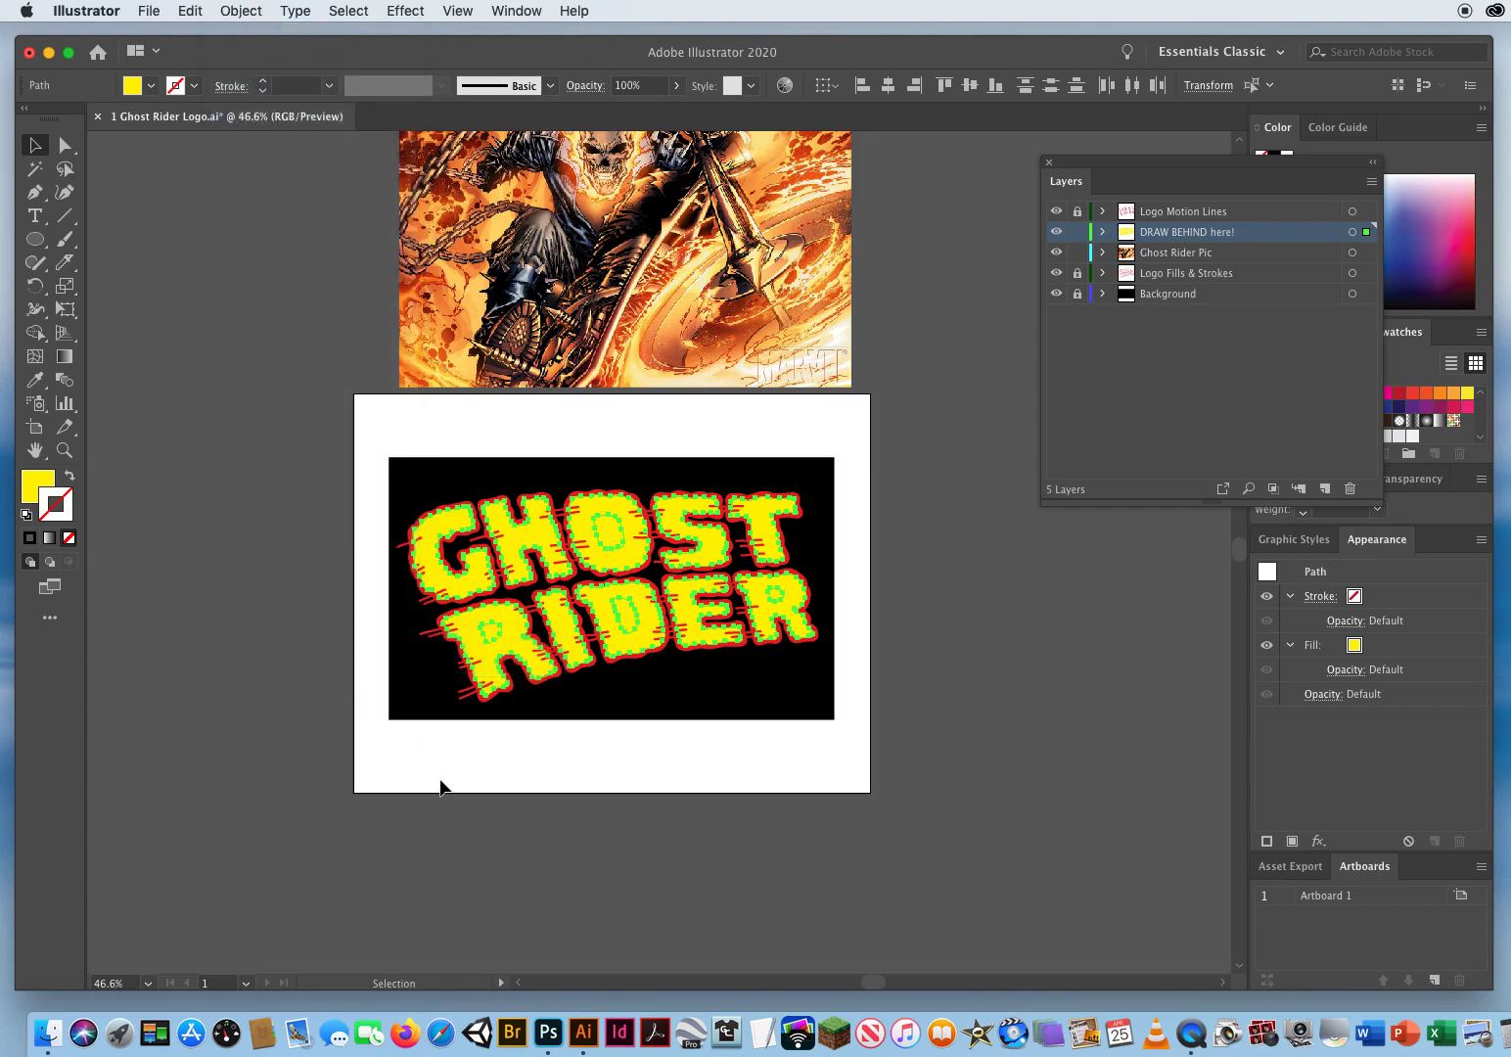
left_click(240, 11)
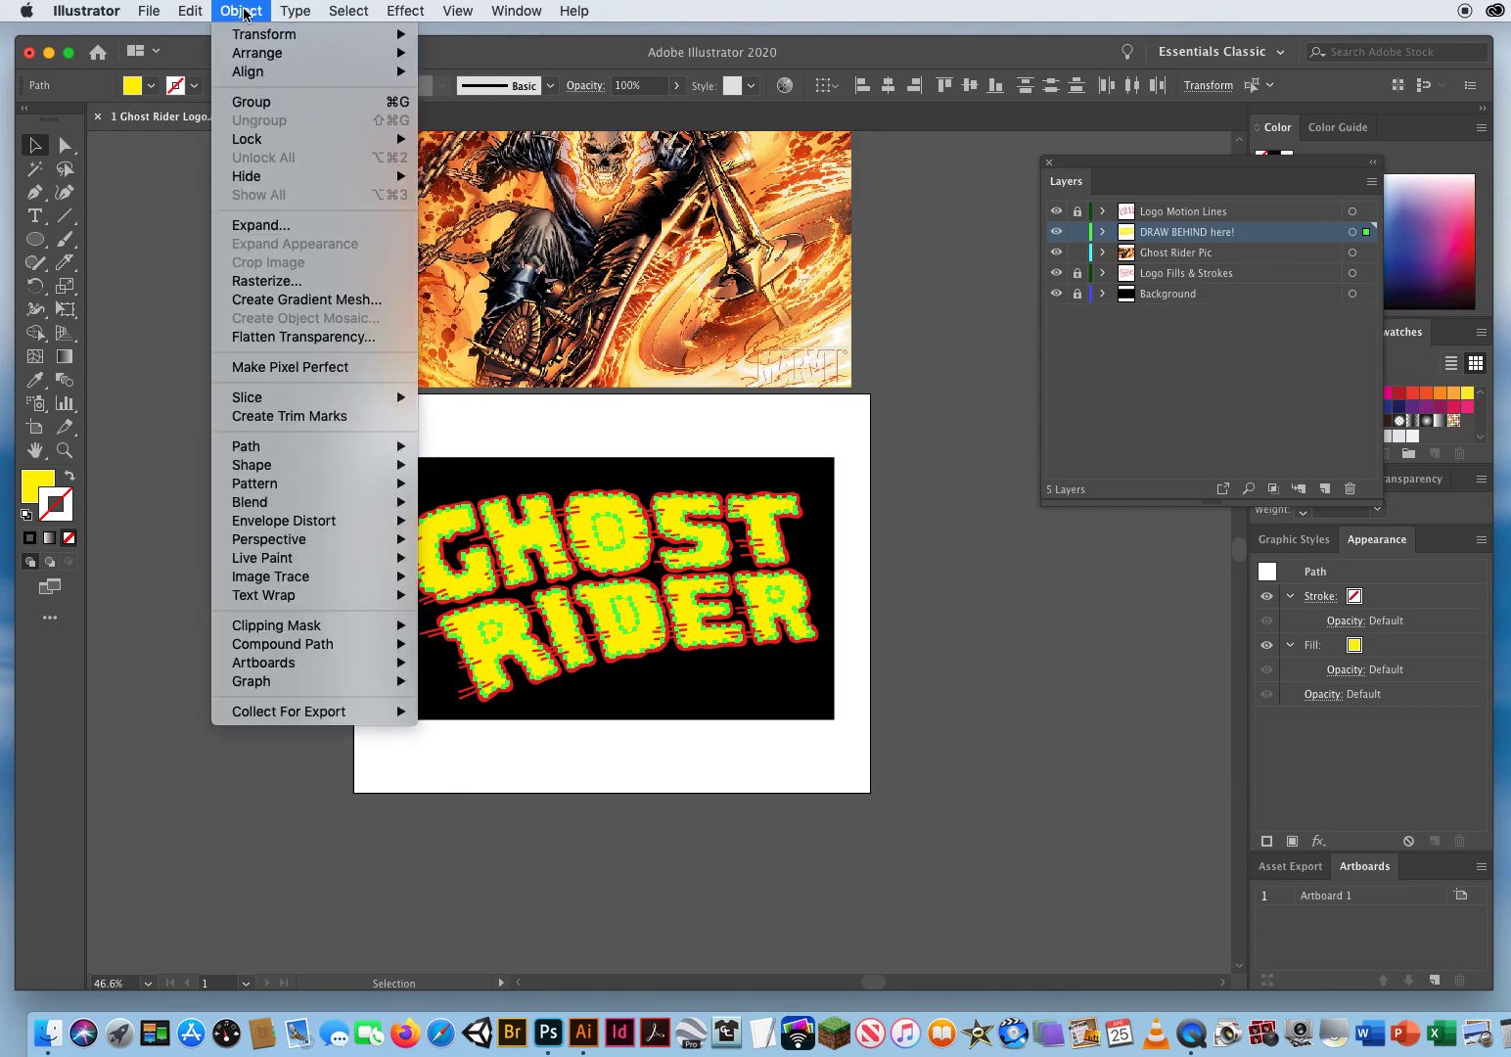
Make the yellow letters into one compound path and turn on Draw Inside mode.
mouse_move(266, 651)
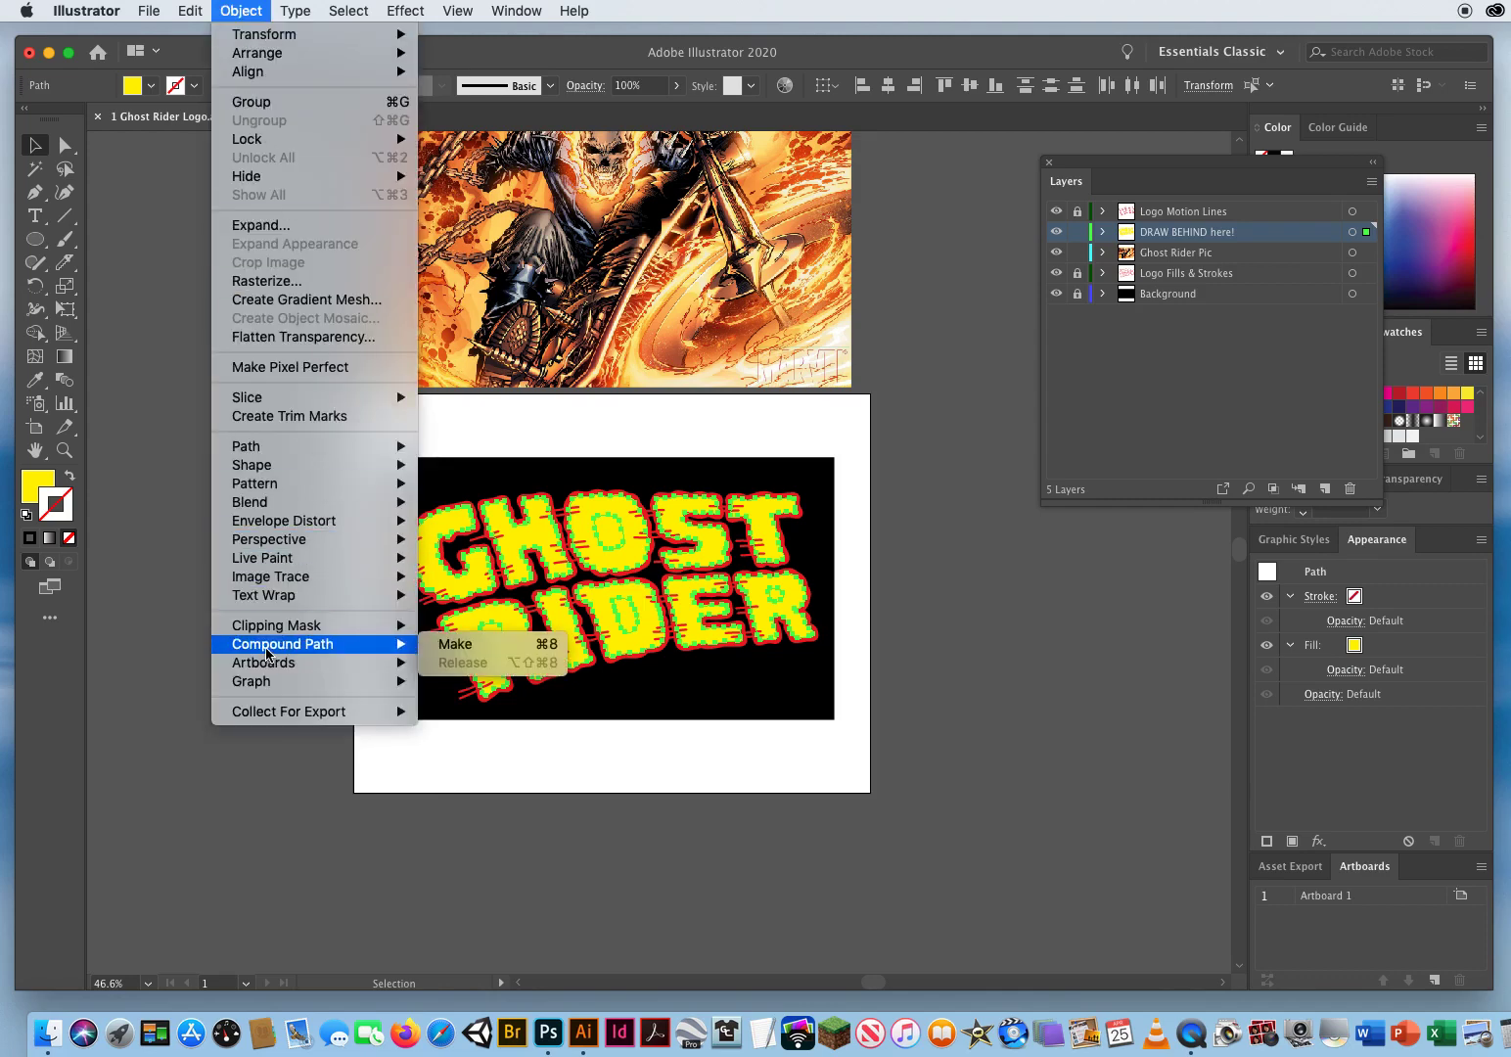
left_click(463, 650)
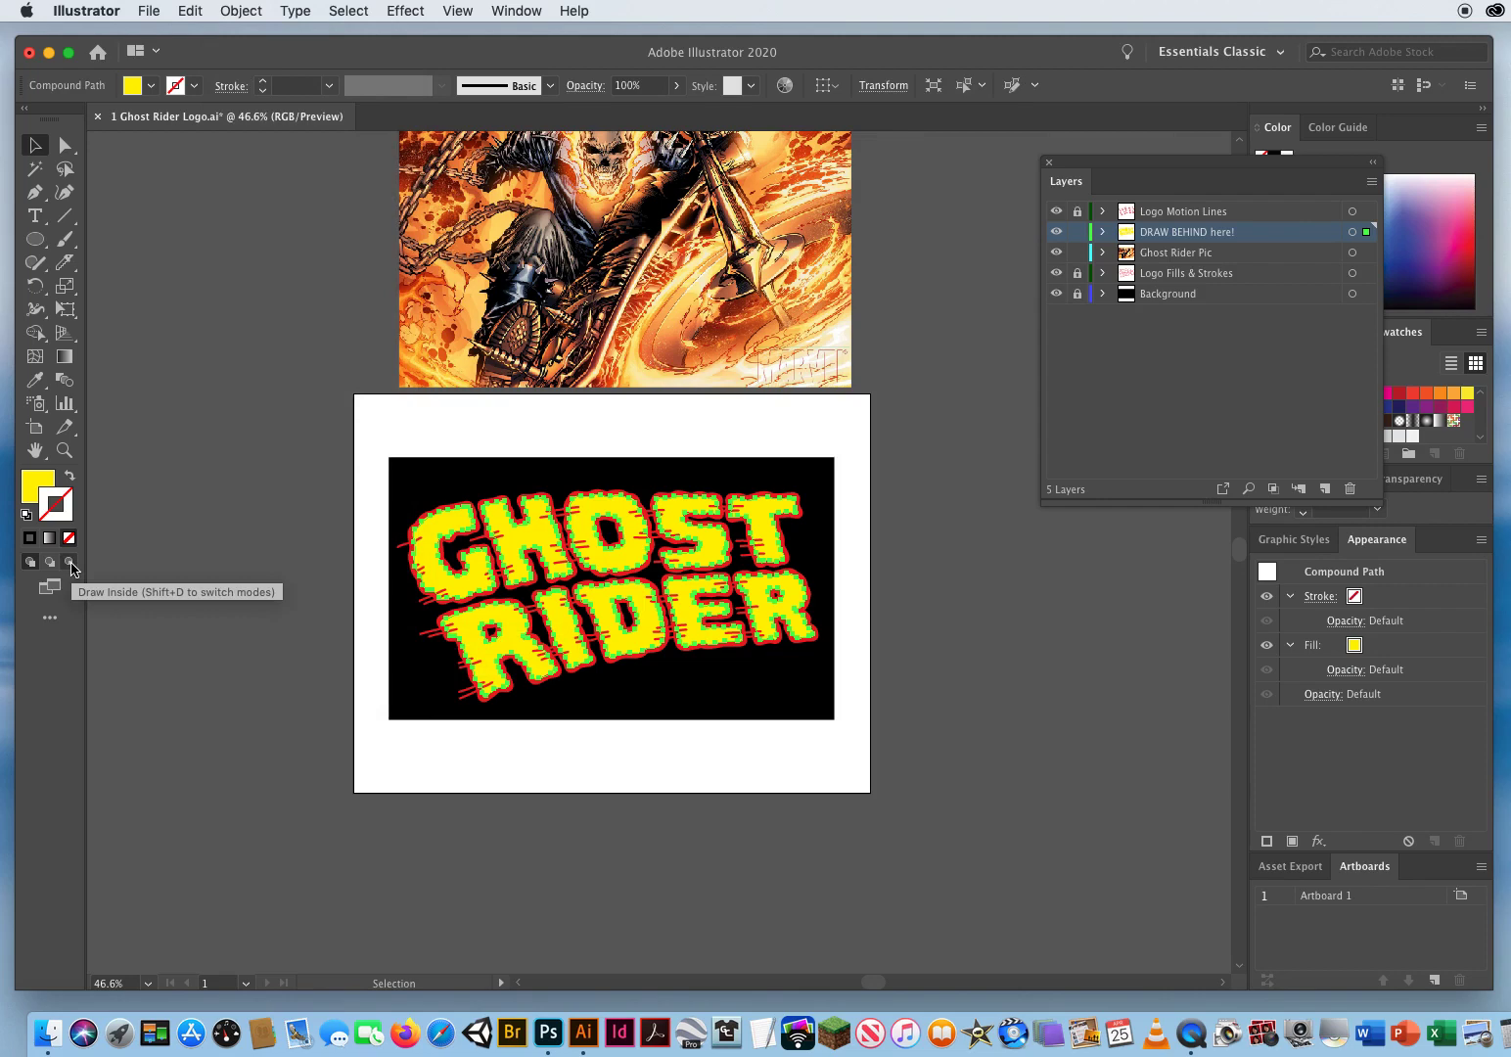
left_click(70, 564)
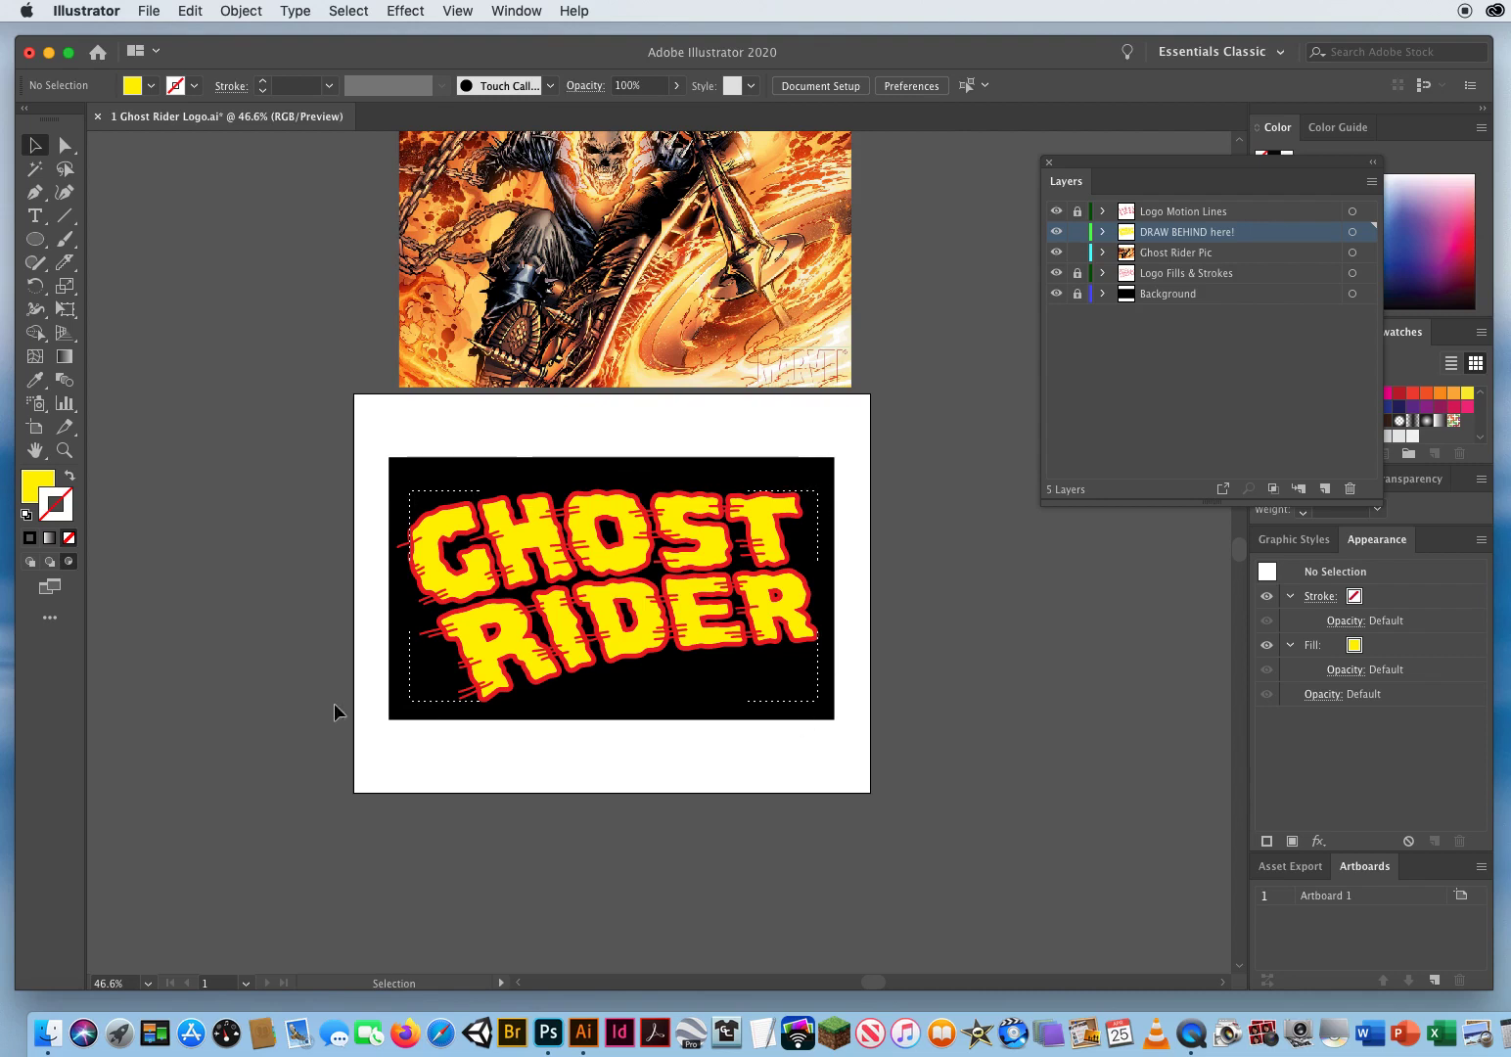
Cut the Ghost Rider photo and paste it inside the GHOST RIDER letters, then deselect it.
left_click(491, 241)
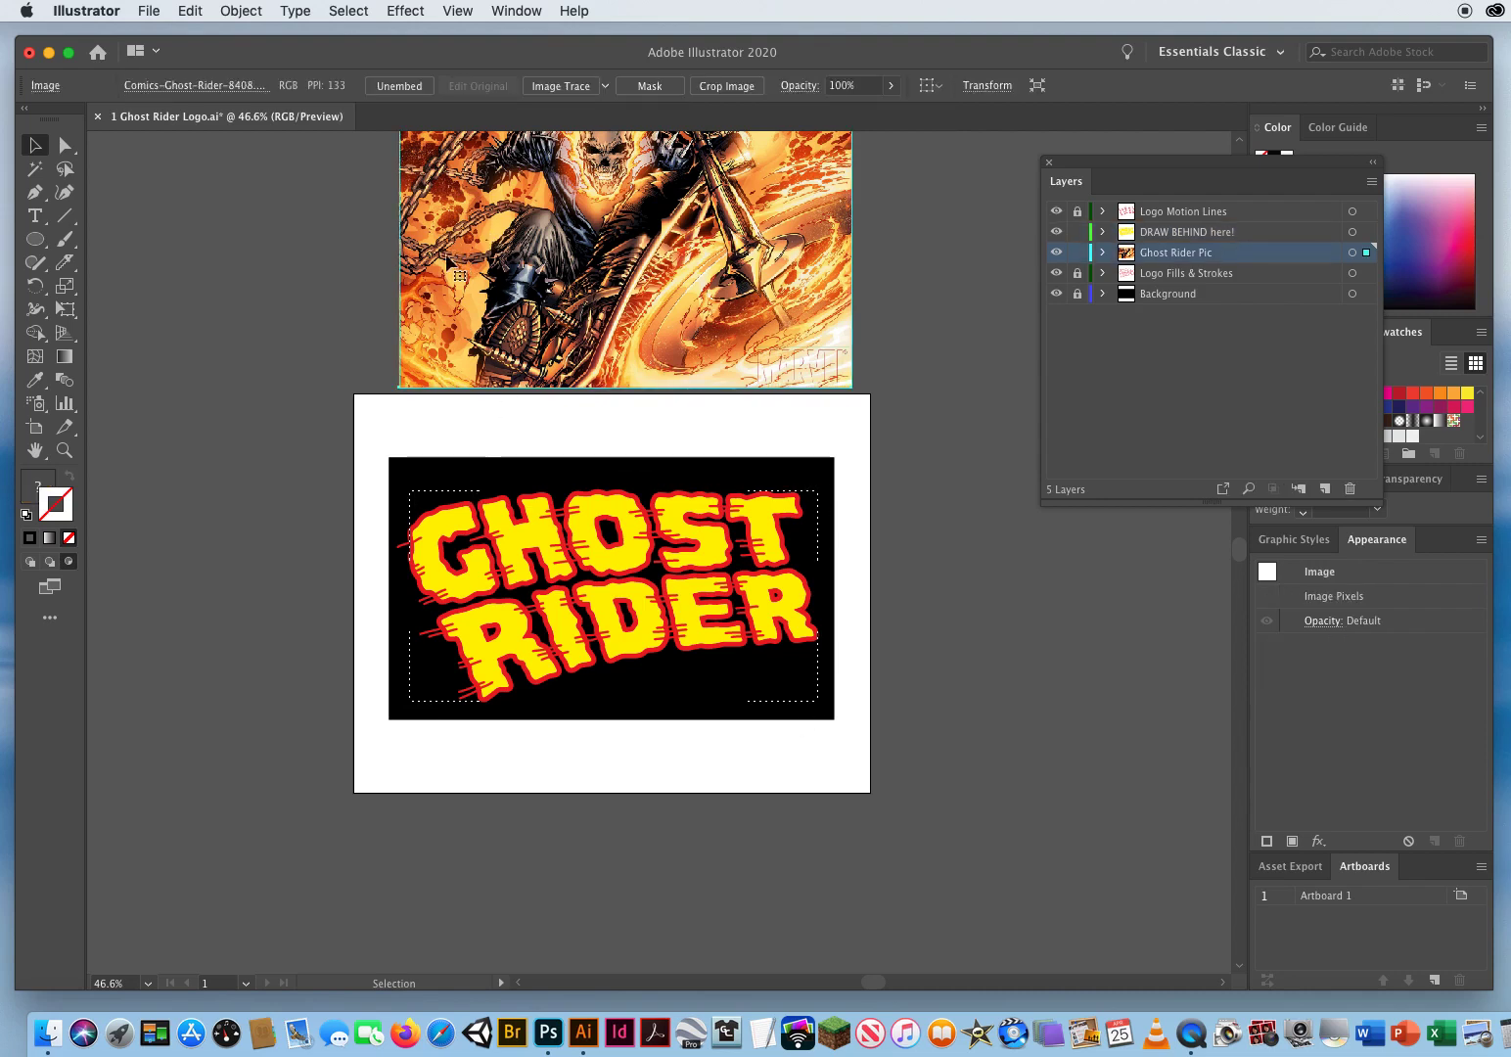
left_click(191, 13)
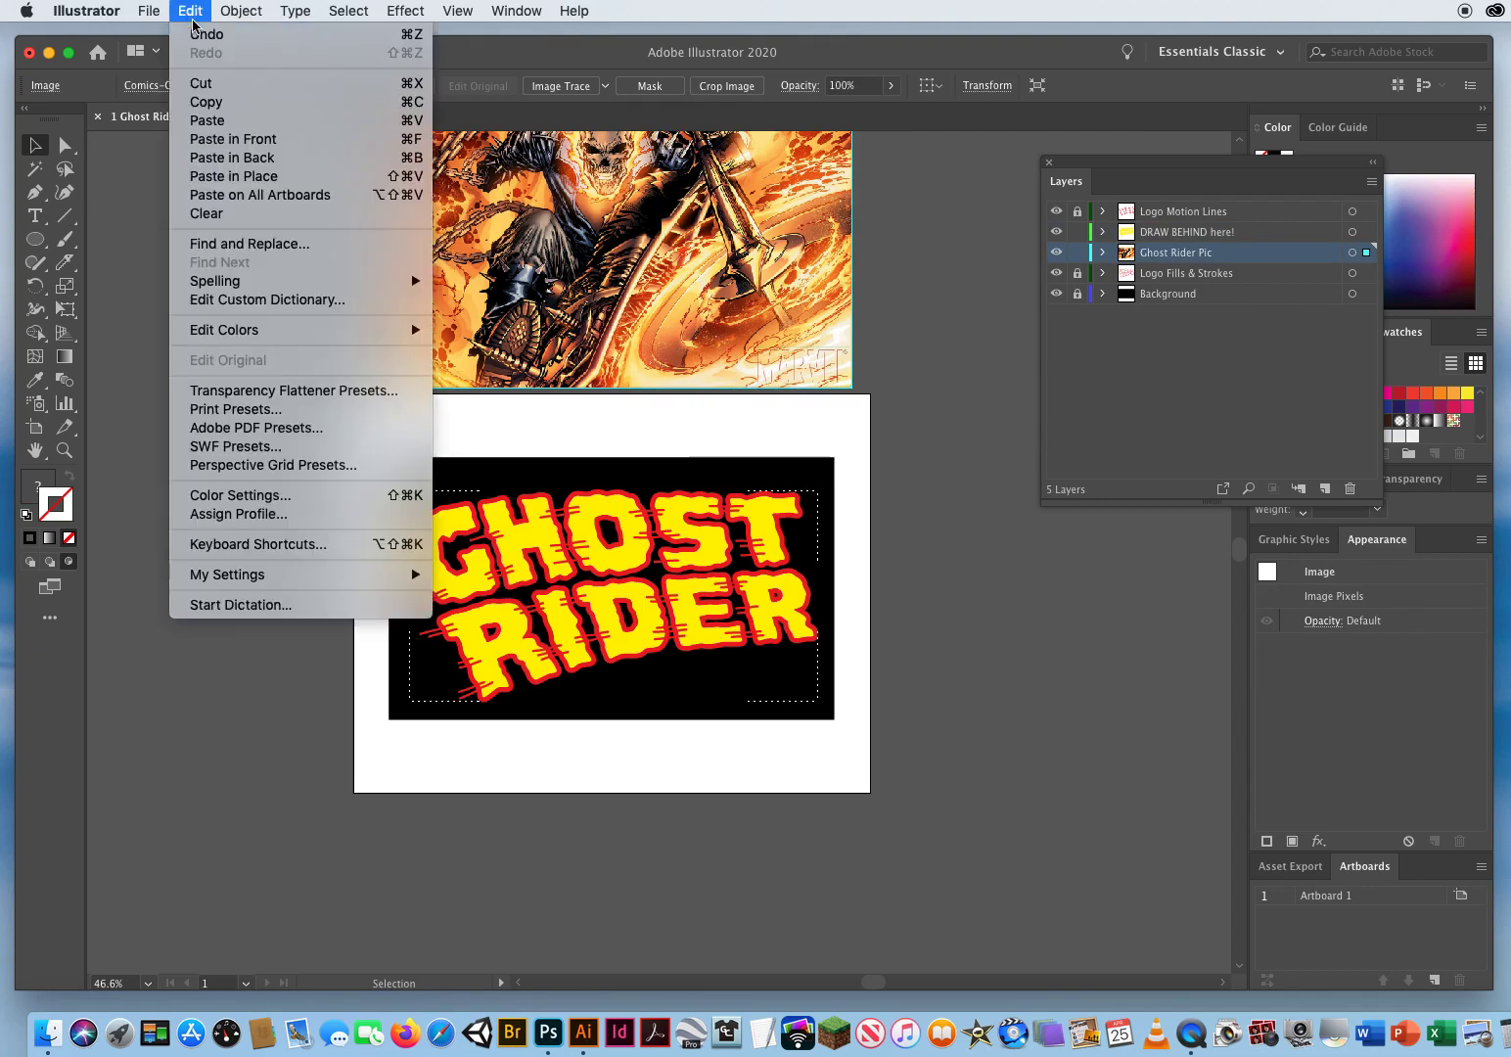
left_click(201, 83)
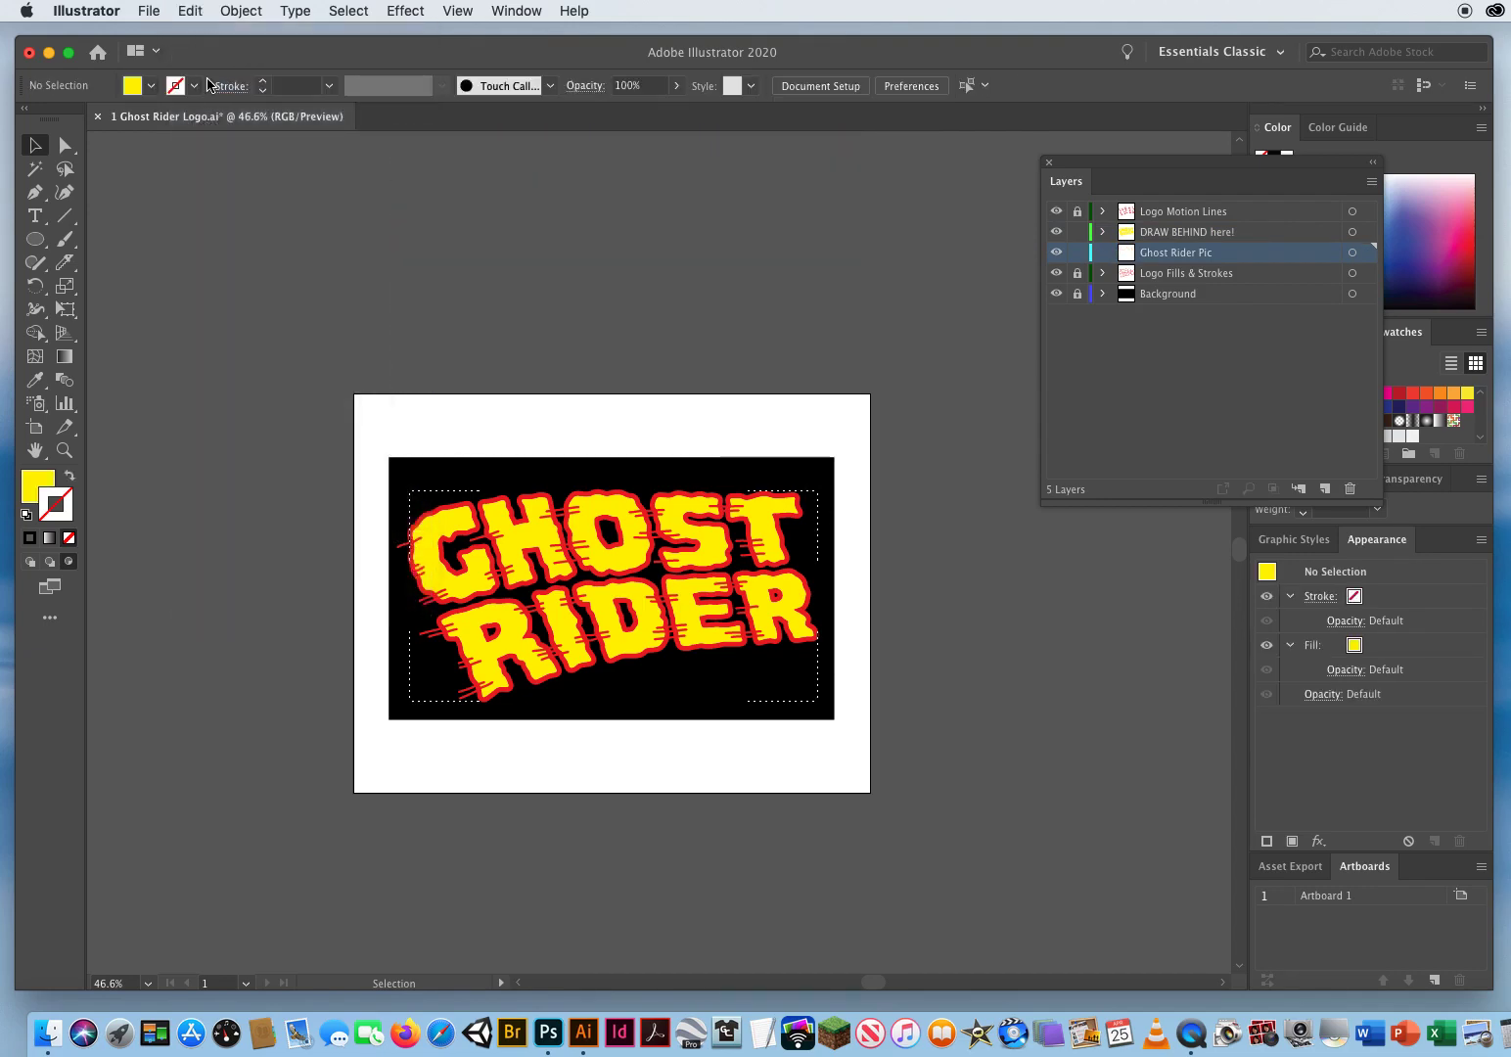
left_click(191, 10)
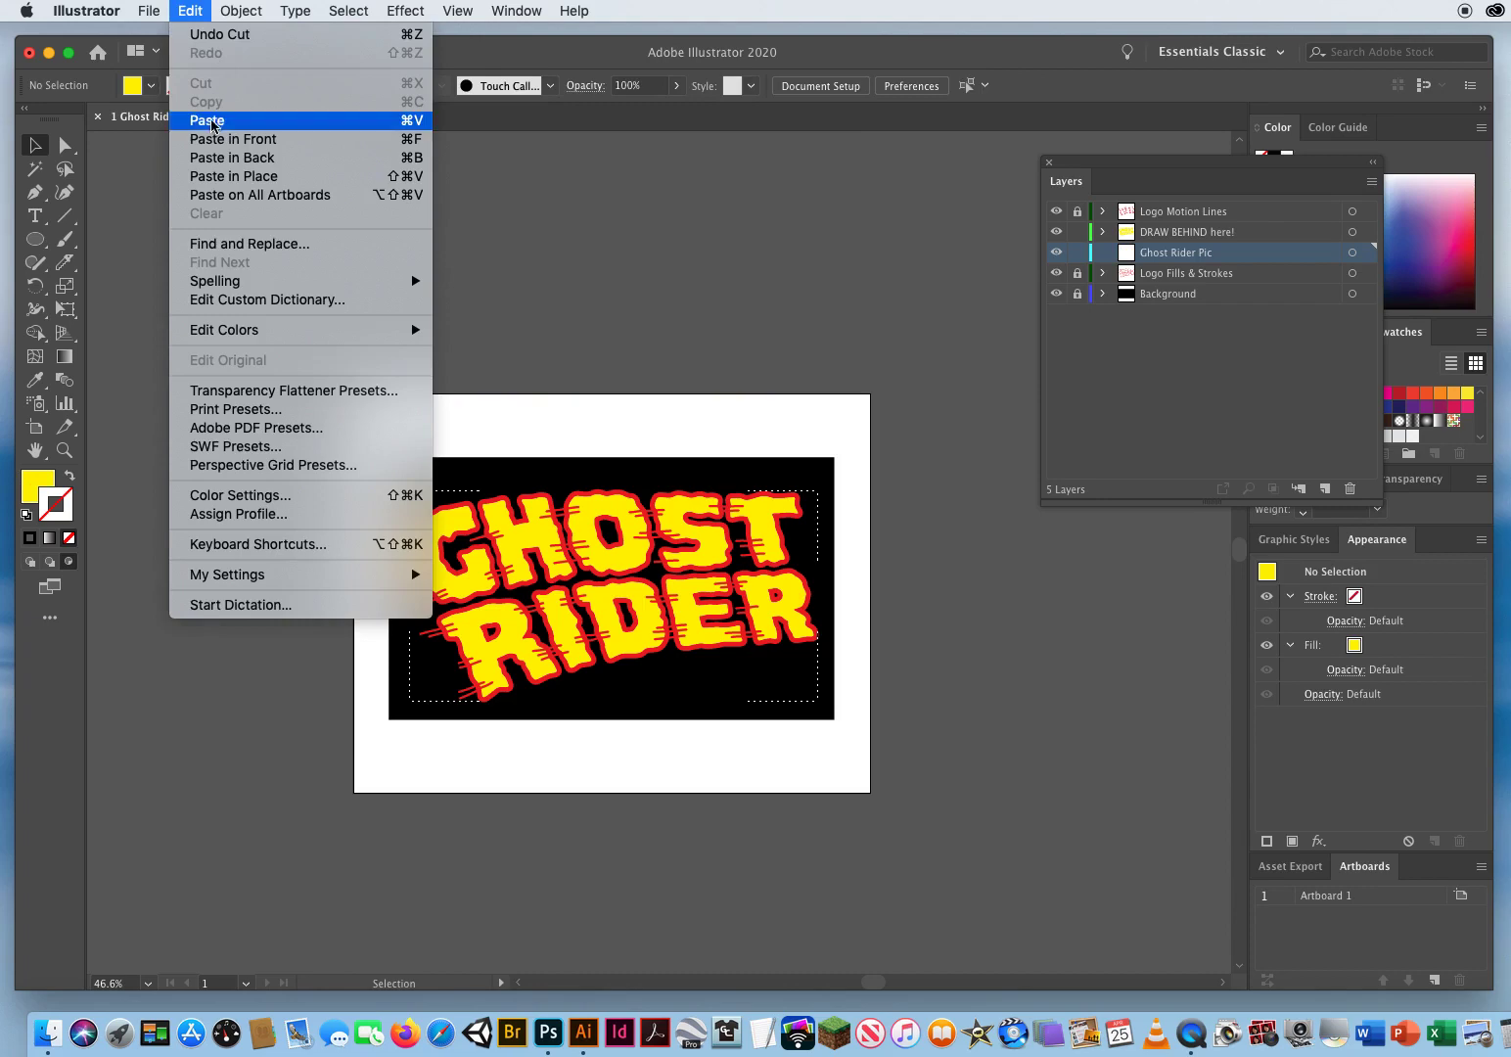
left_click(211, 121)
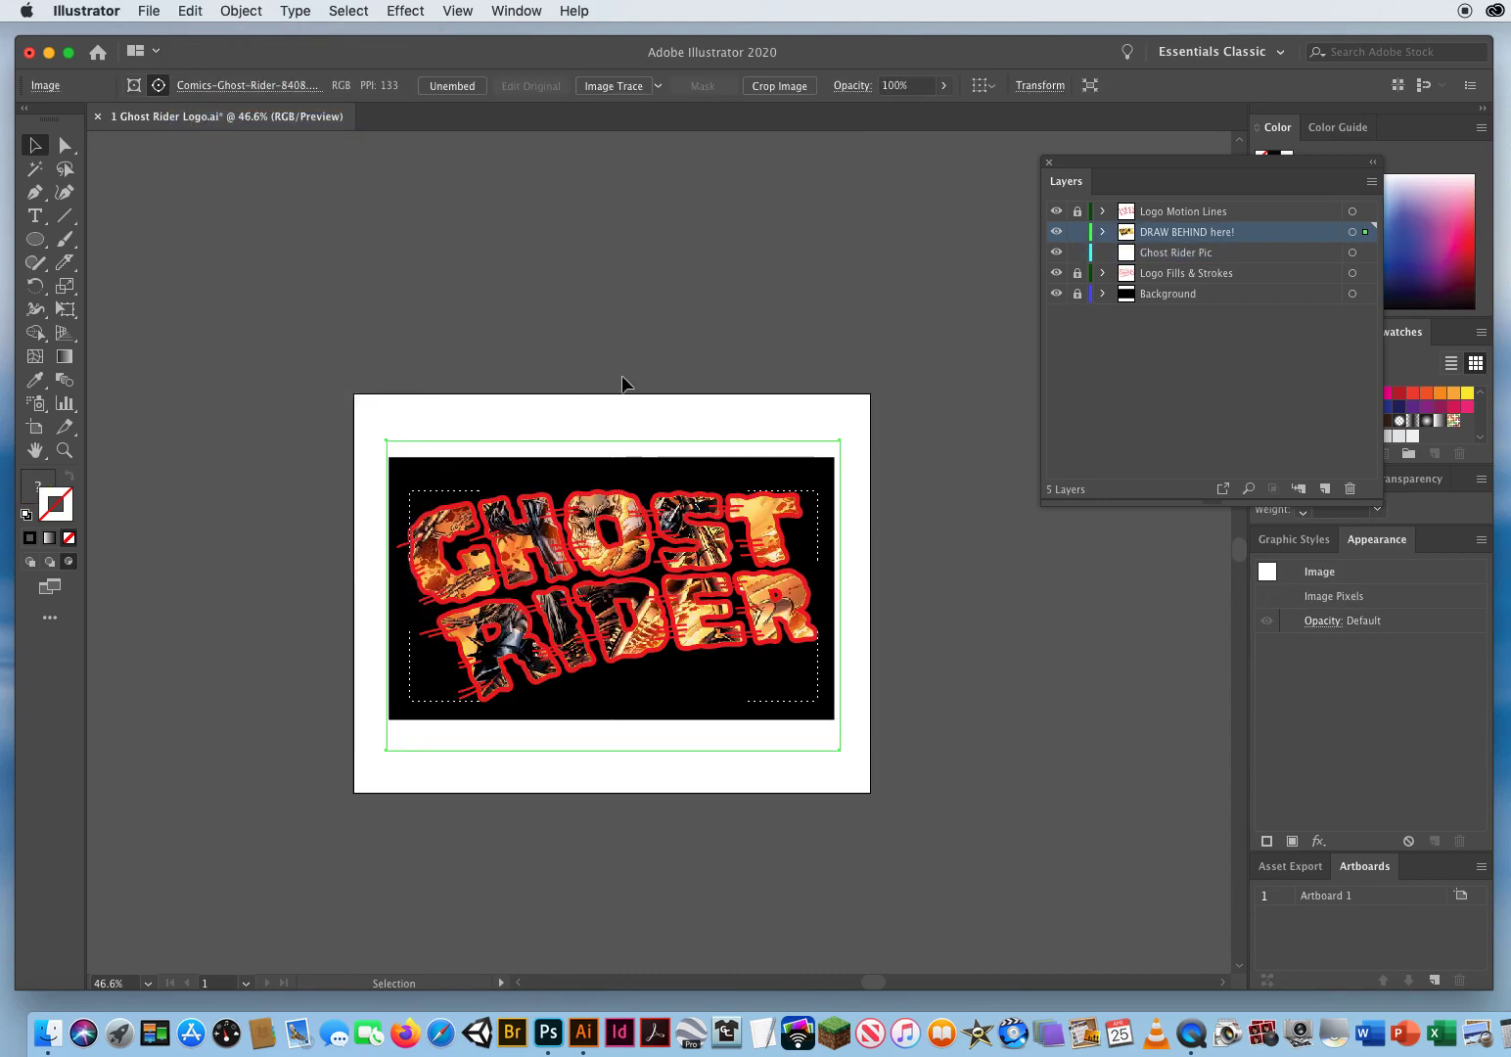
left_click(726, 271)
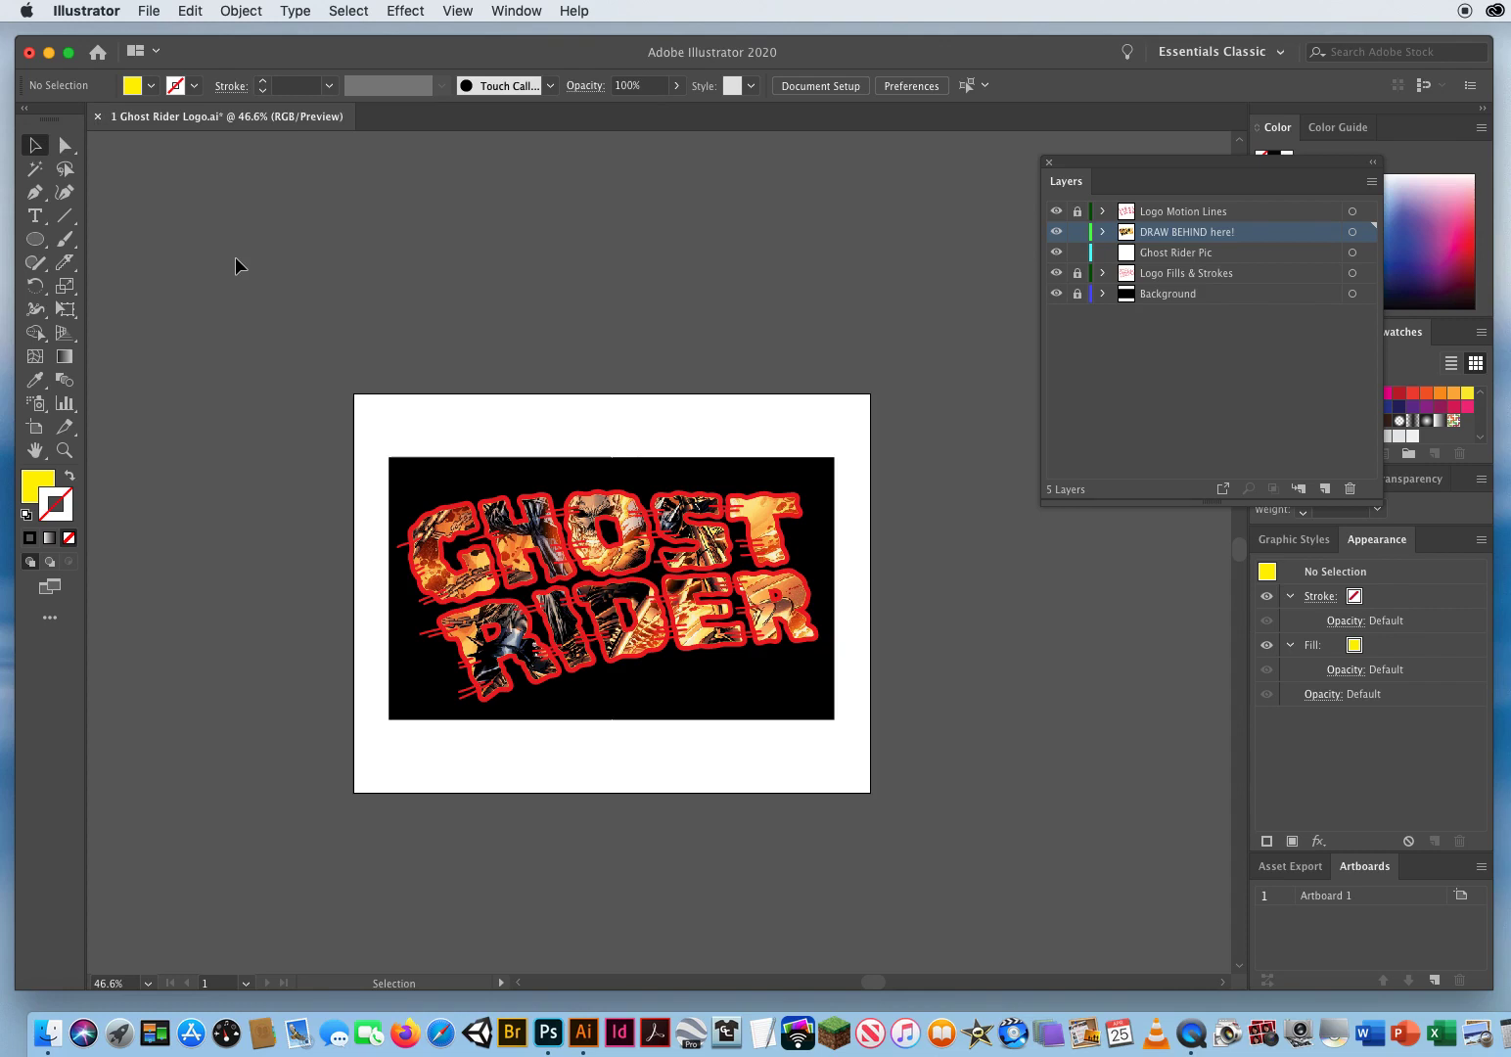
Close the Ghost Rider logo with Don't Save, then open 2 The Shining Logo.ai.
left_click(98, 119)
left_click(762, 560)
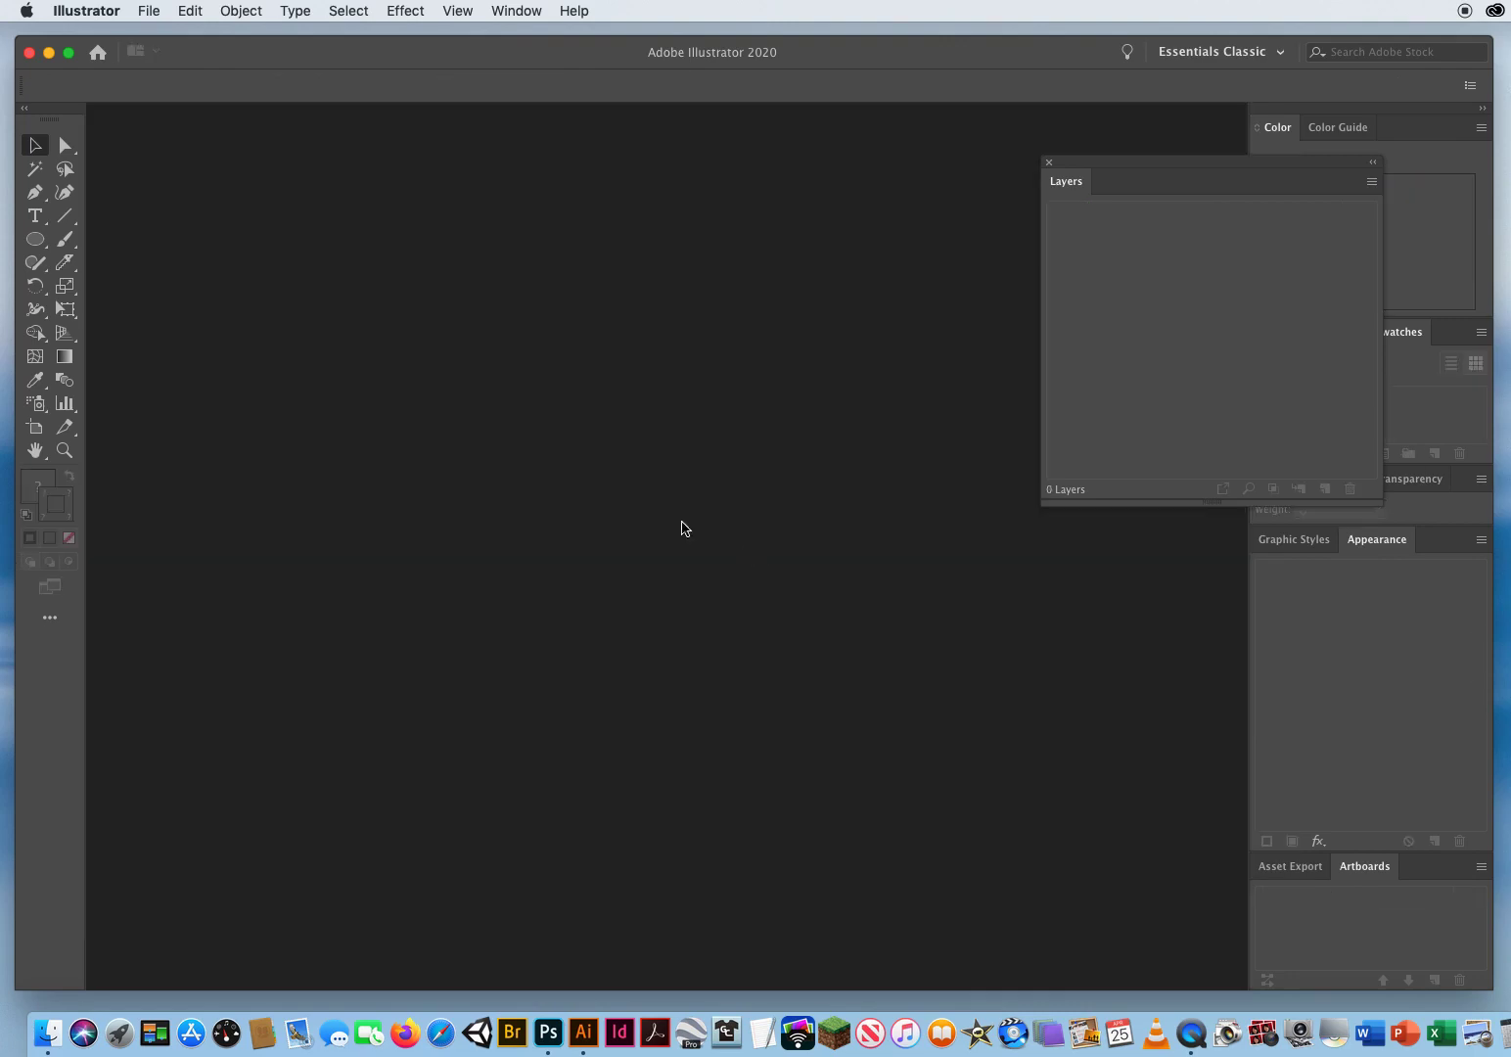
left_click(152, 11)
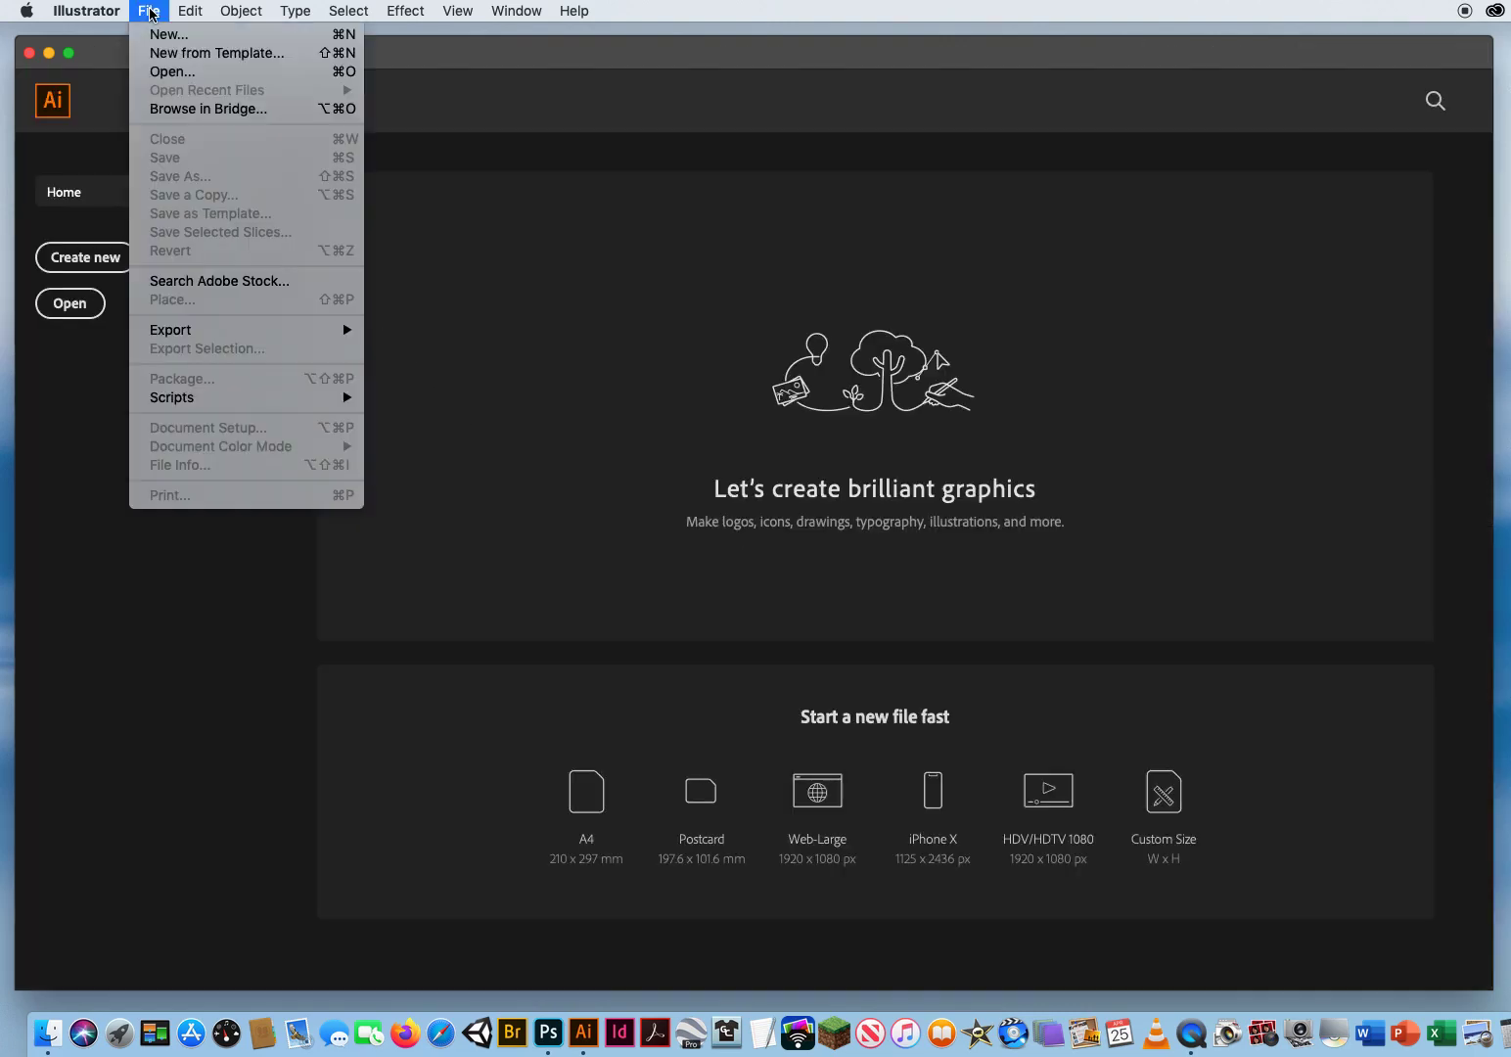
left_click(163, 73)
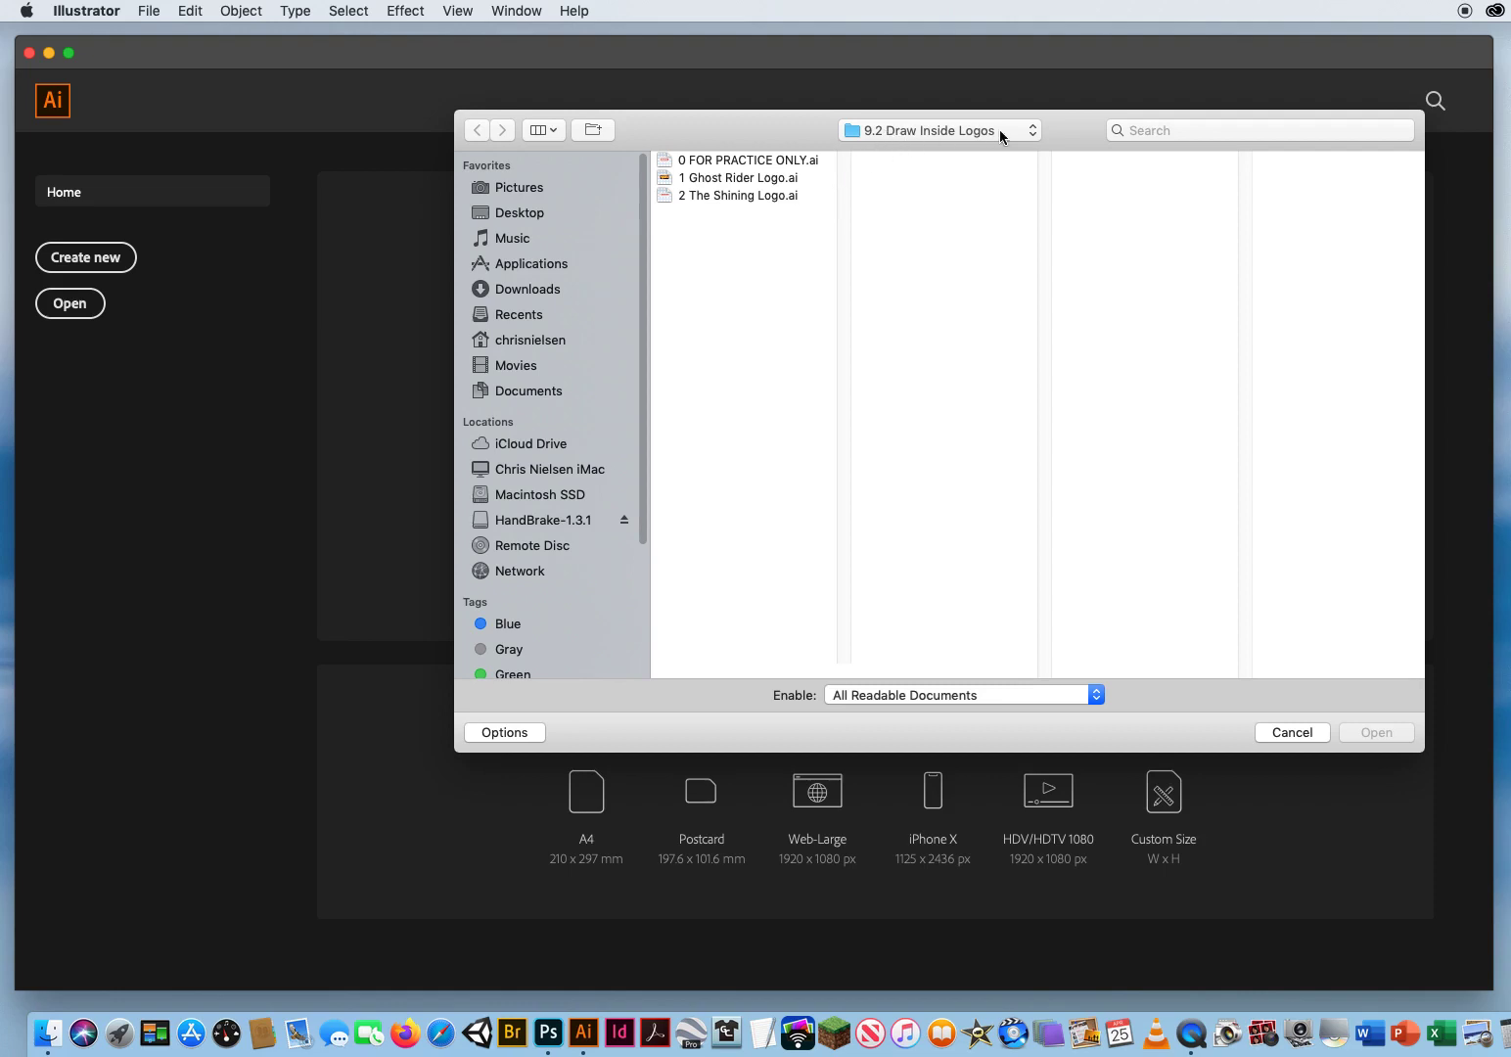
left_click(701, 196)
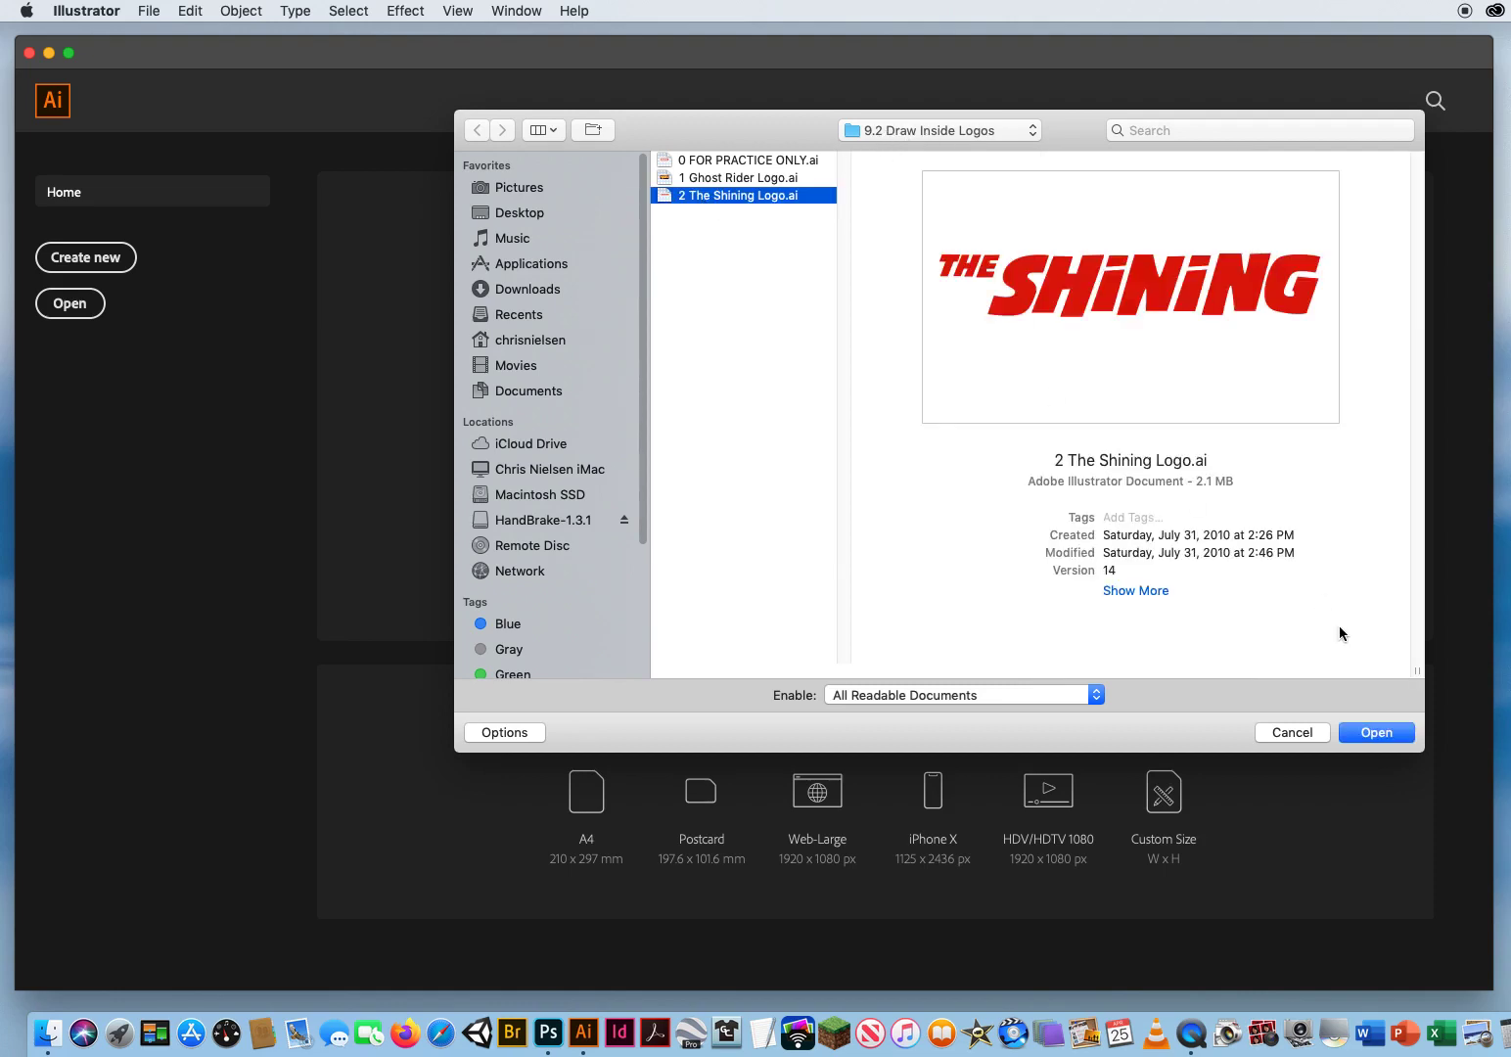
left_click(1376, 732)
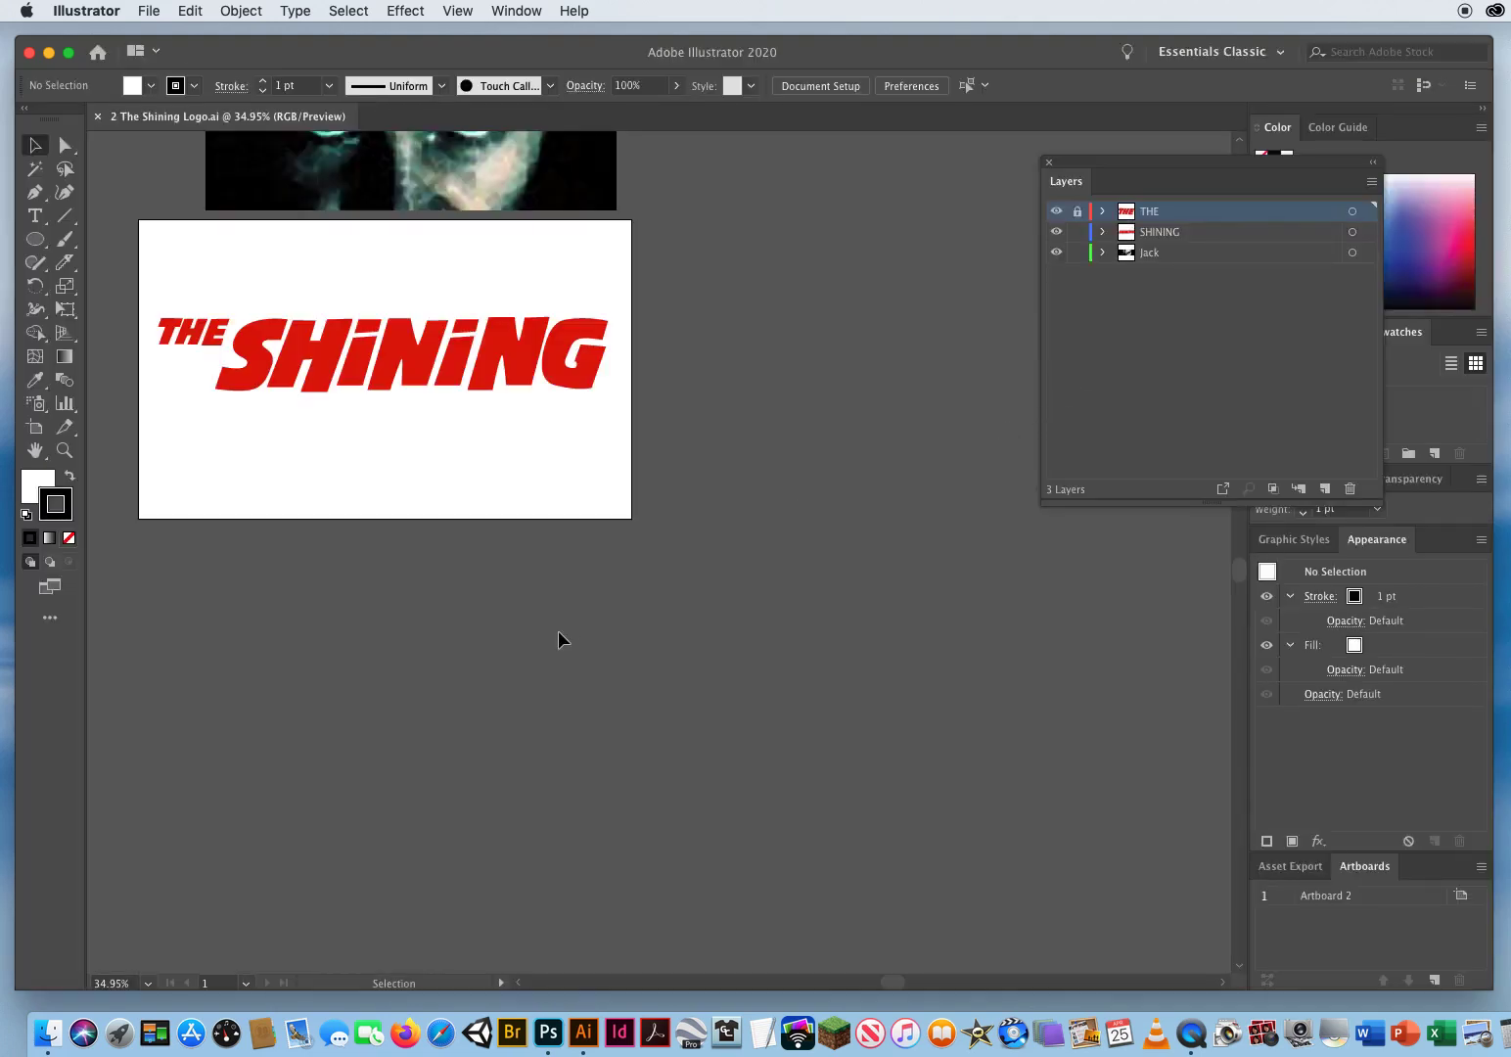
Bring the SHINING lettering into view and check that the S and N are separate paths.
scroll(470, 473, "up", 5)
scroll(469, 473, "left", 3)
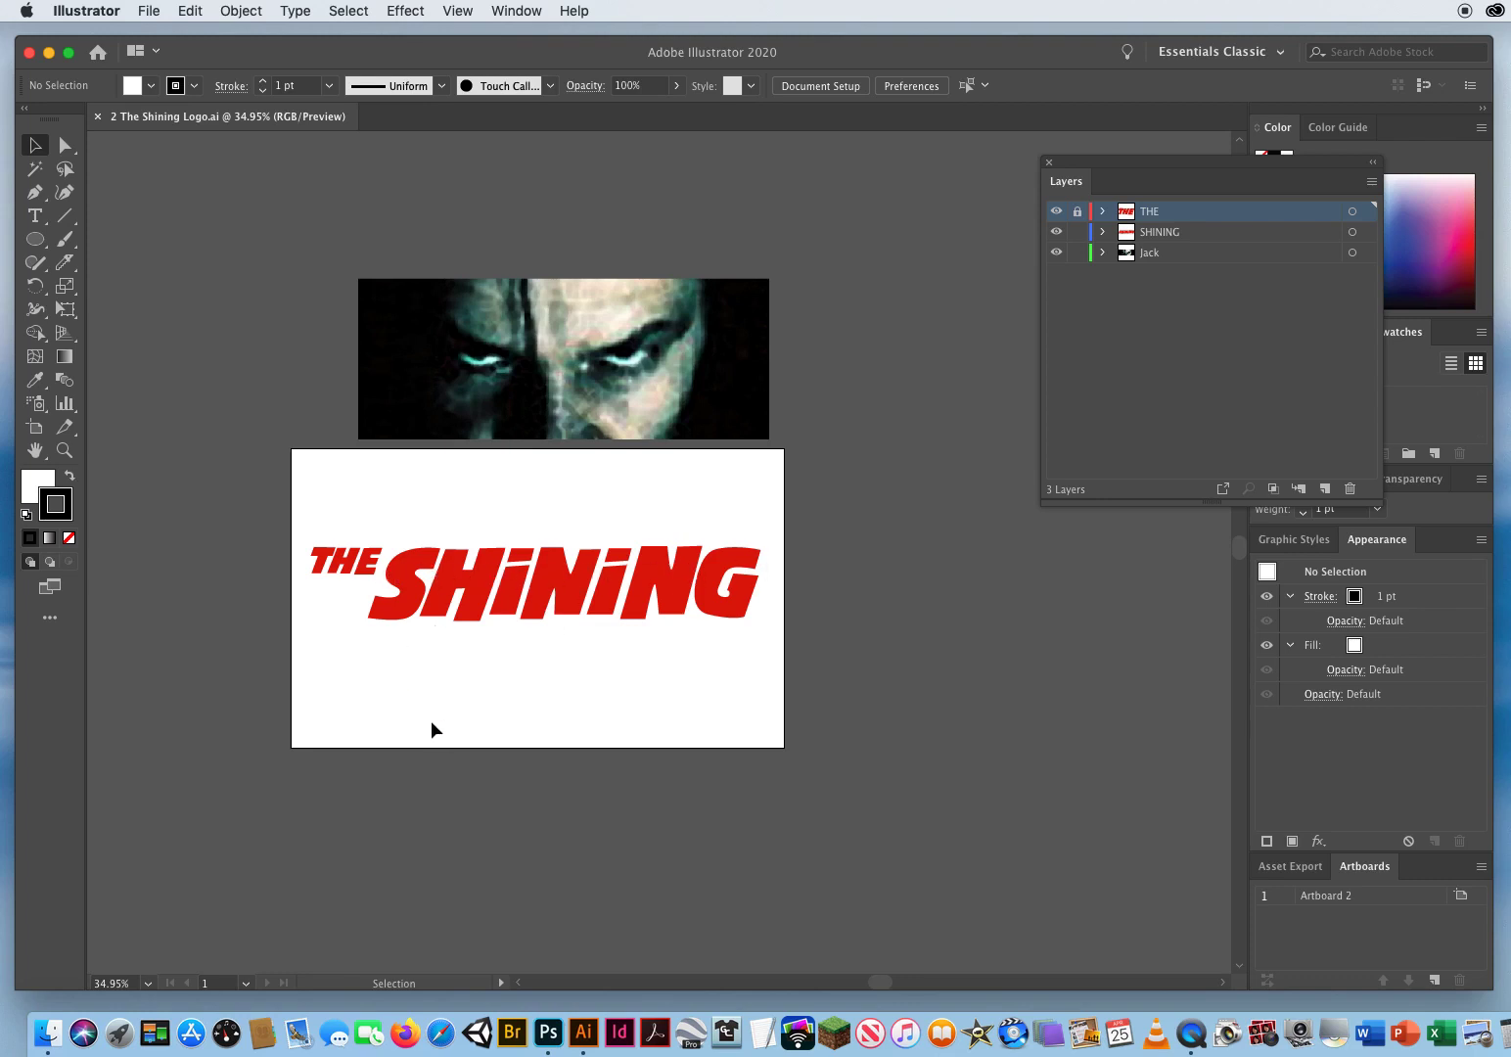
left_click(405, 585)
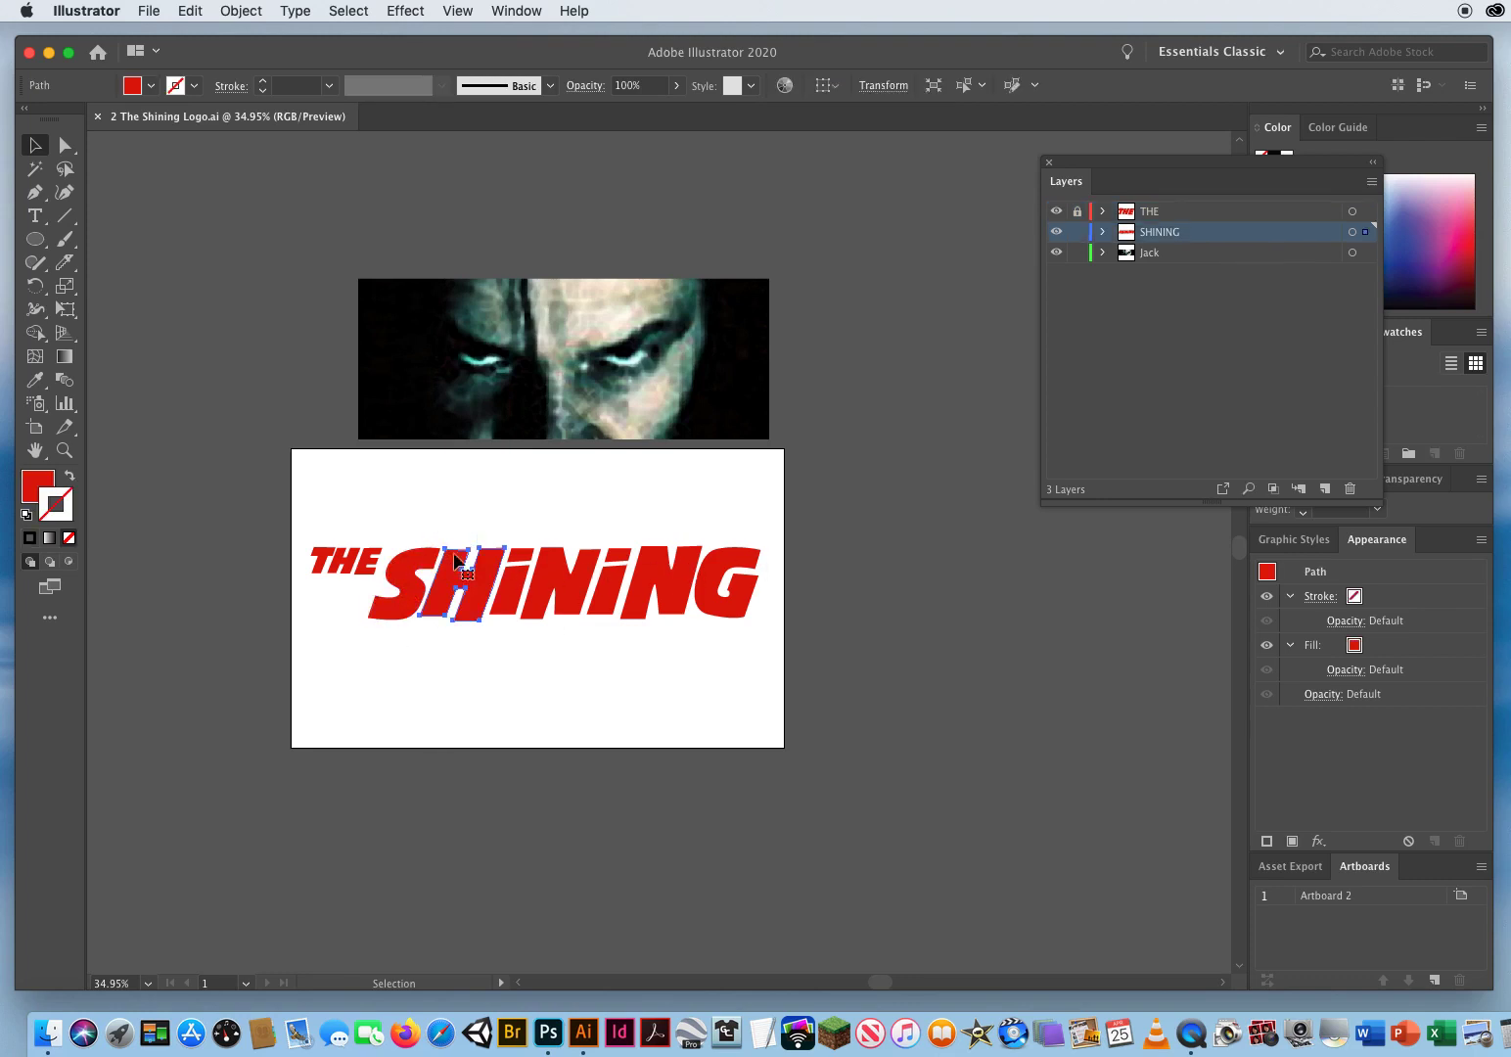
left_click(546, 563)
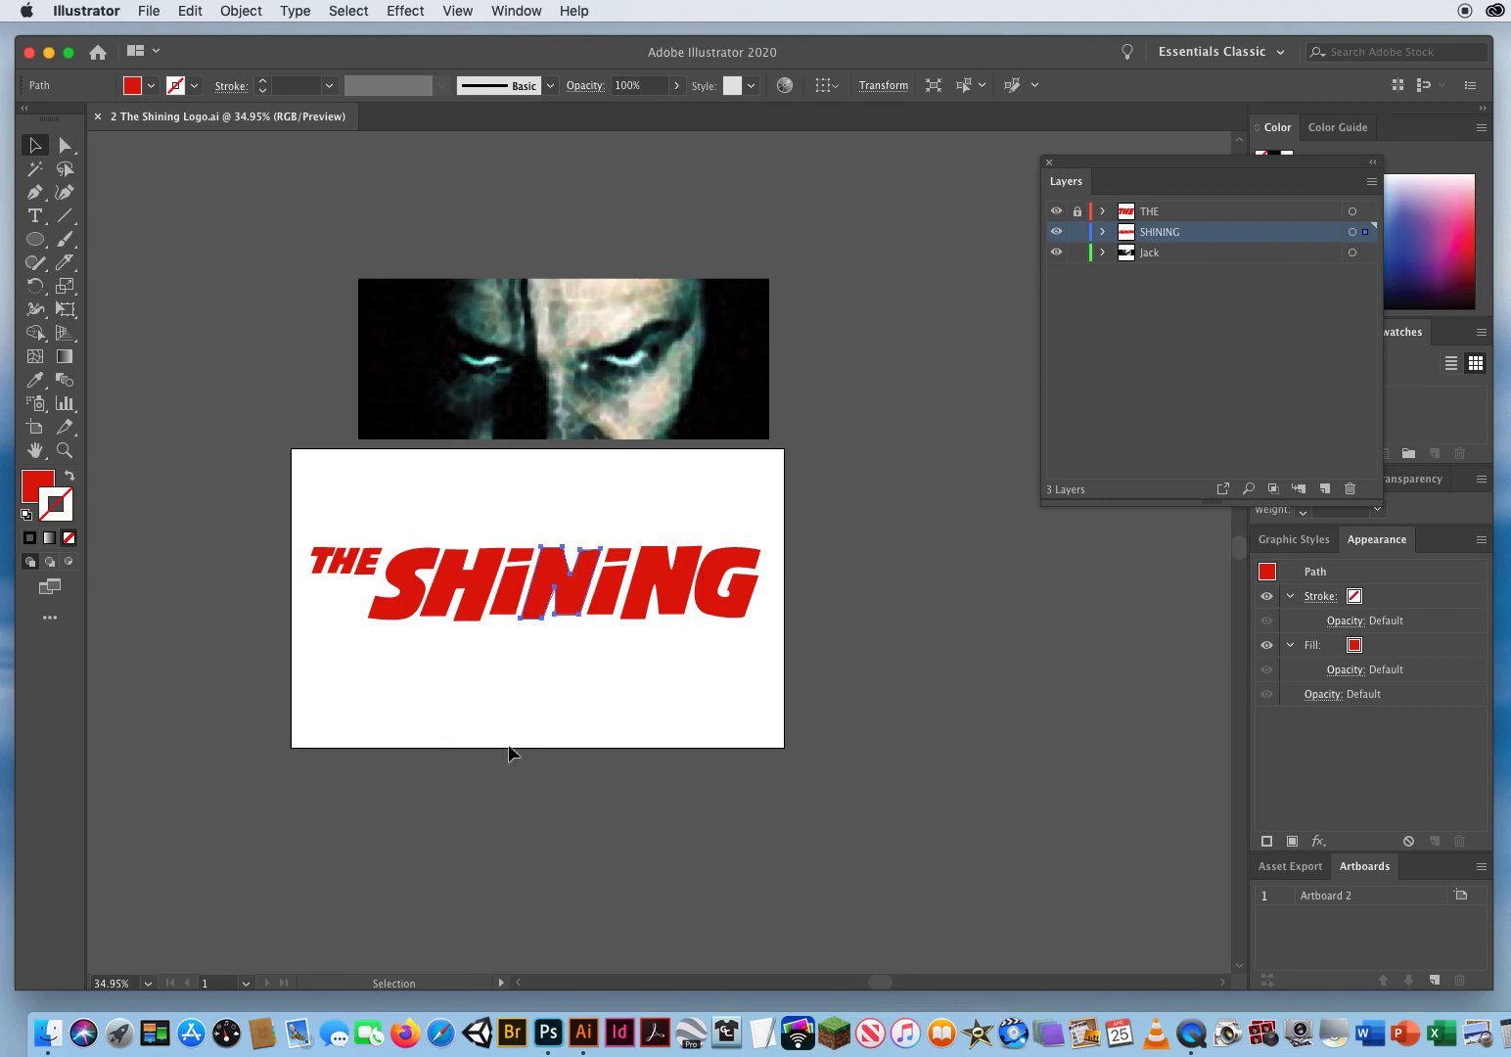
left_click(490, 722)
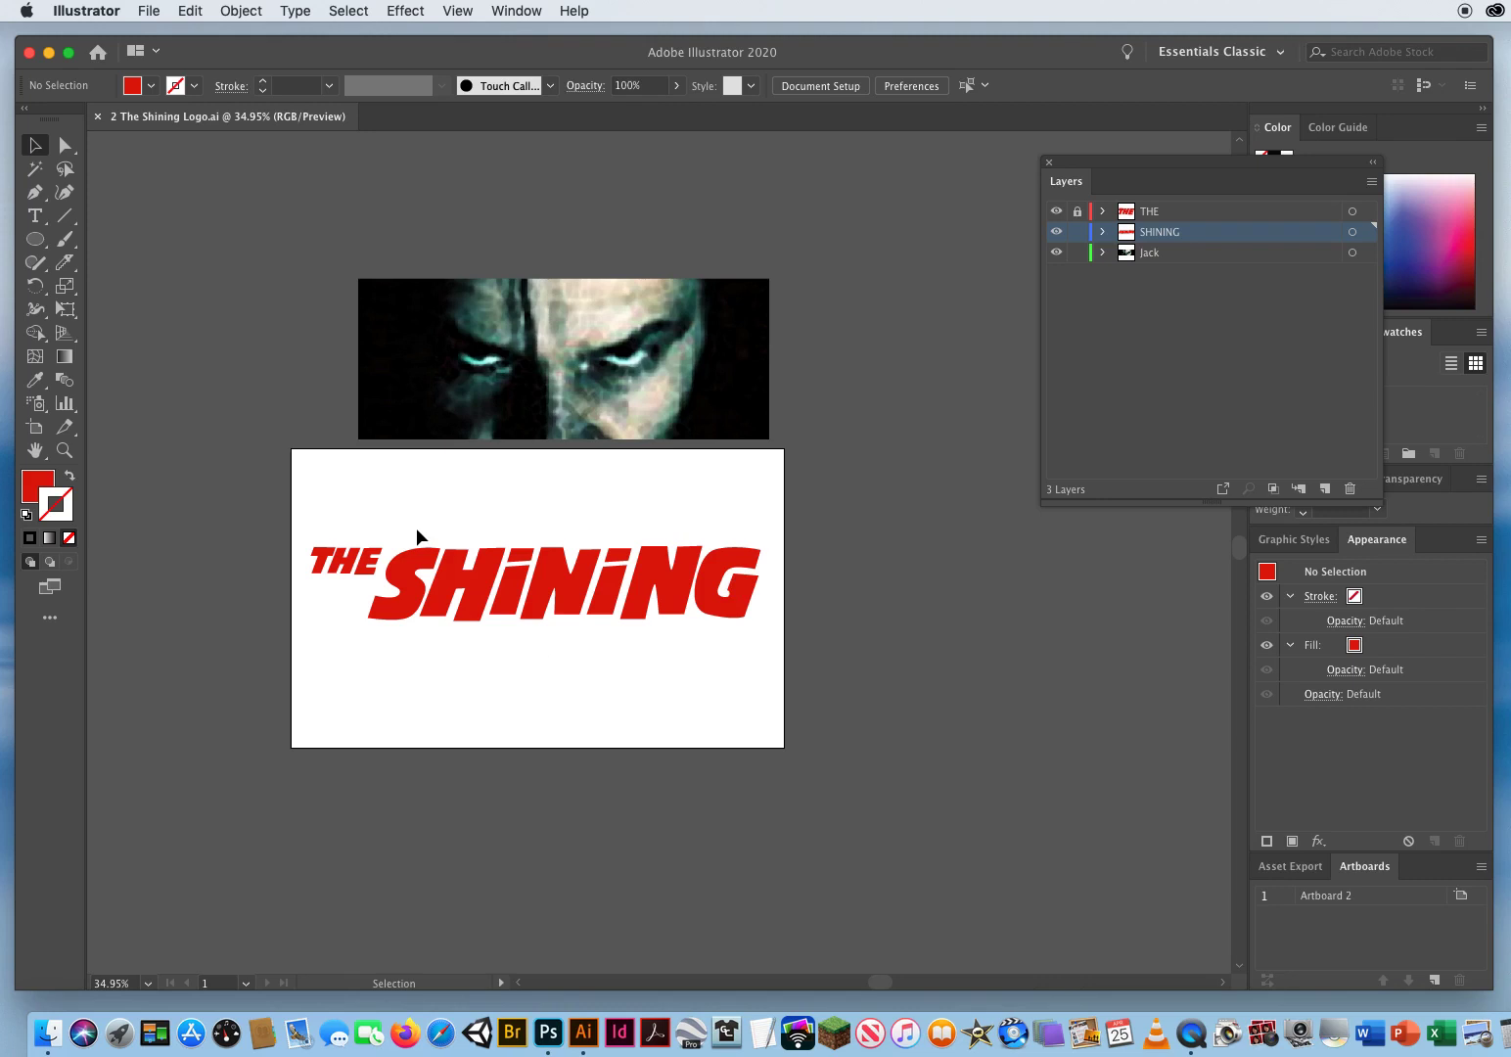
Confirm the i is its own path, then marquee-select all the SHINING letters.
left_click(475, 578)
left_click(528, 575)
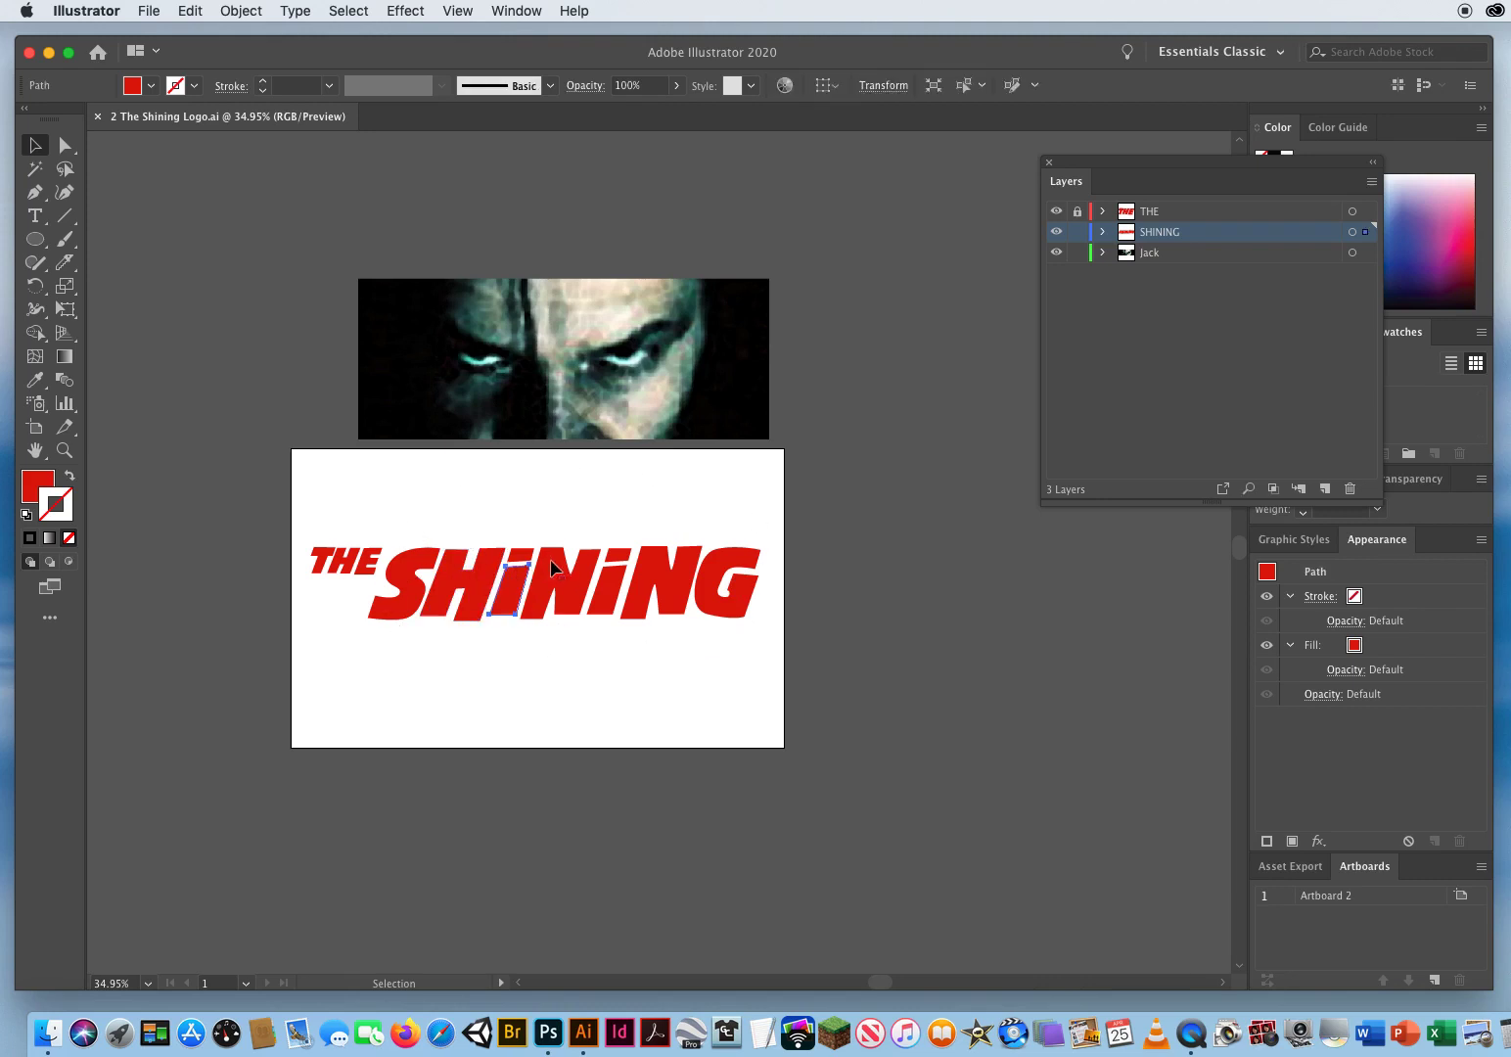
left_click(520, 500)
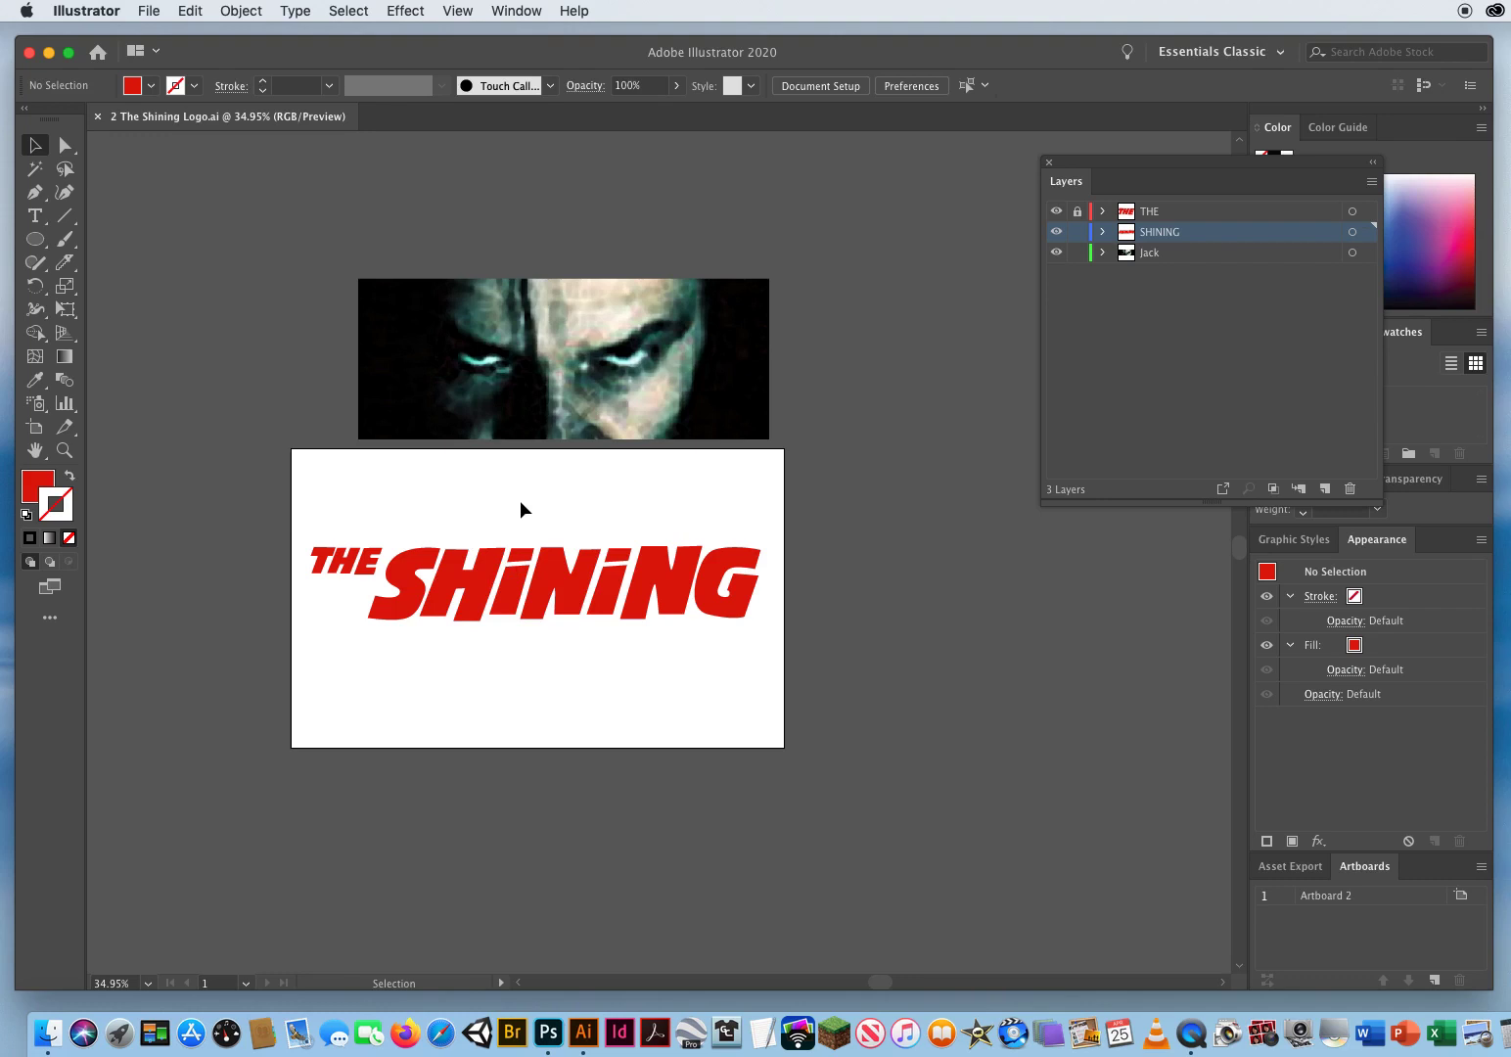
left_click(411, 563)
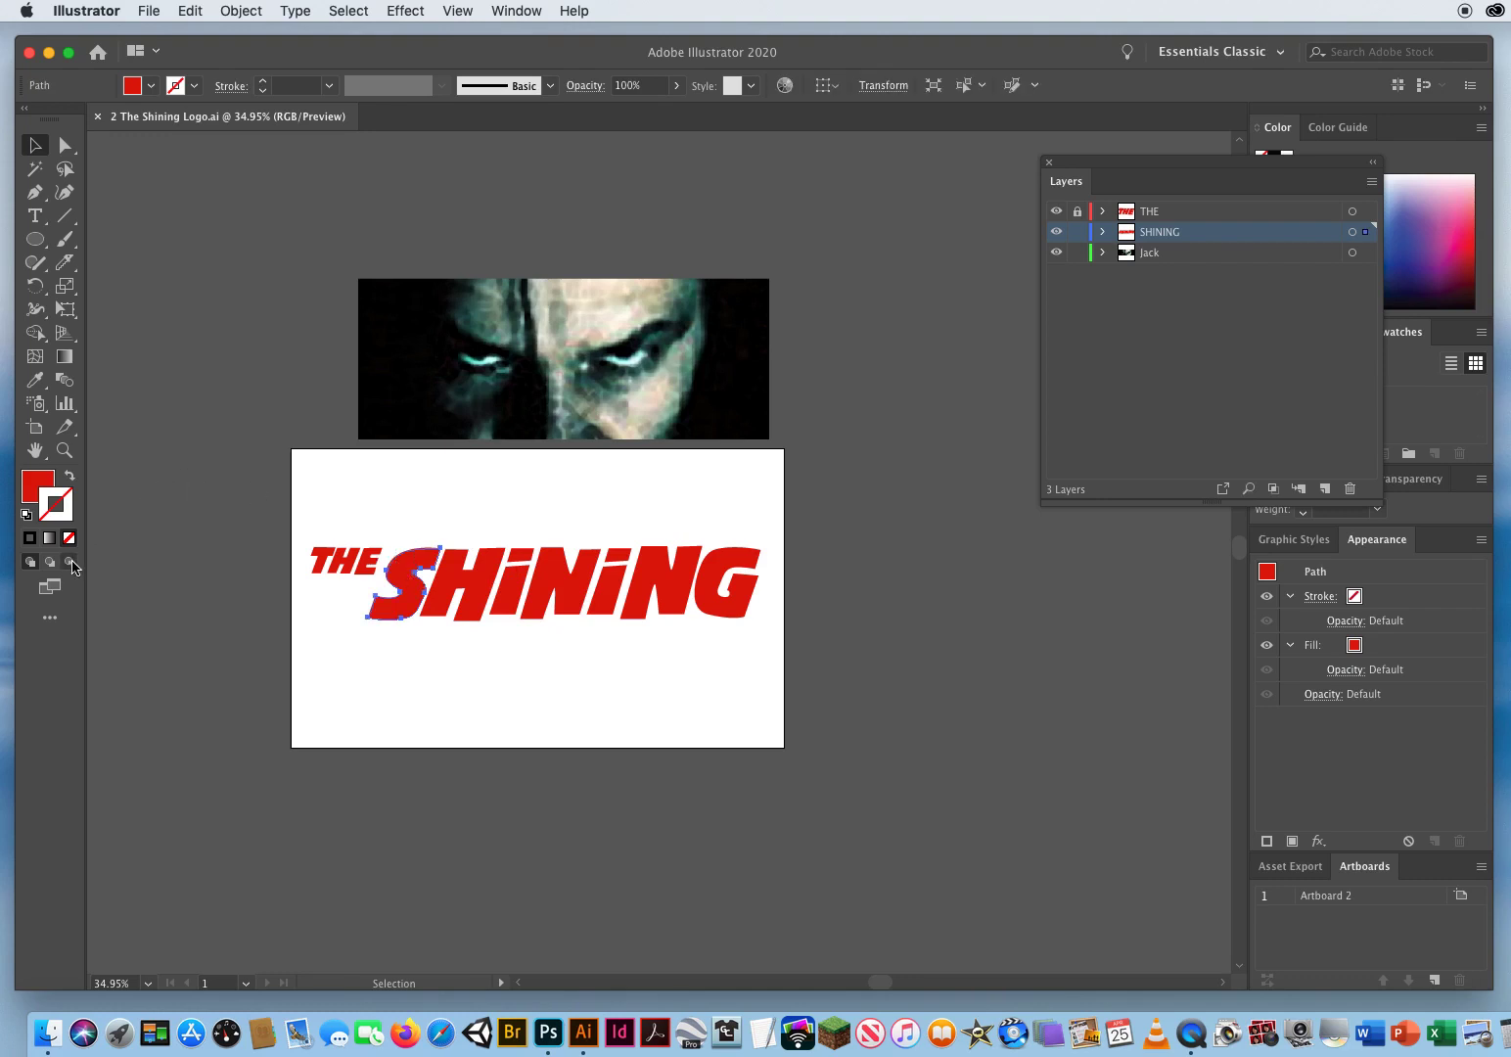
left_click_drag(398, 515, 789, 668)
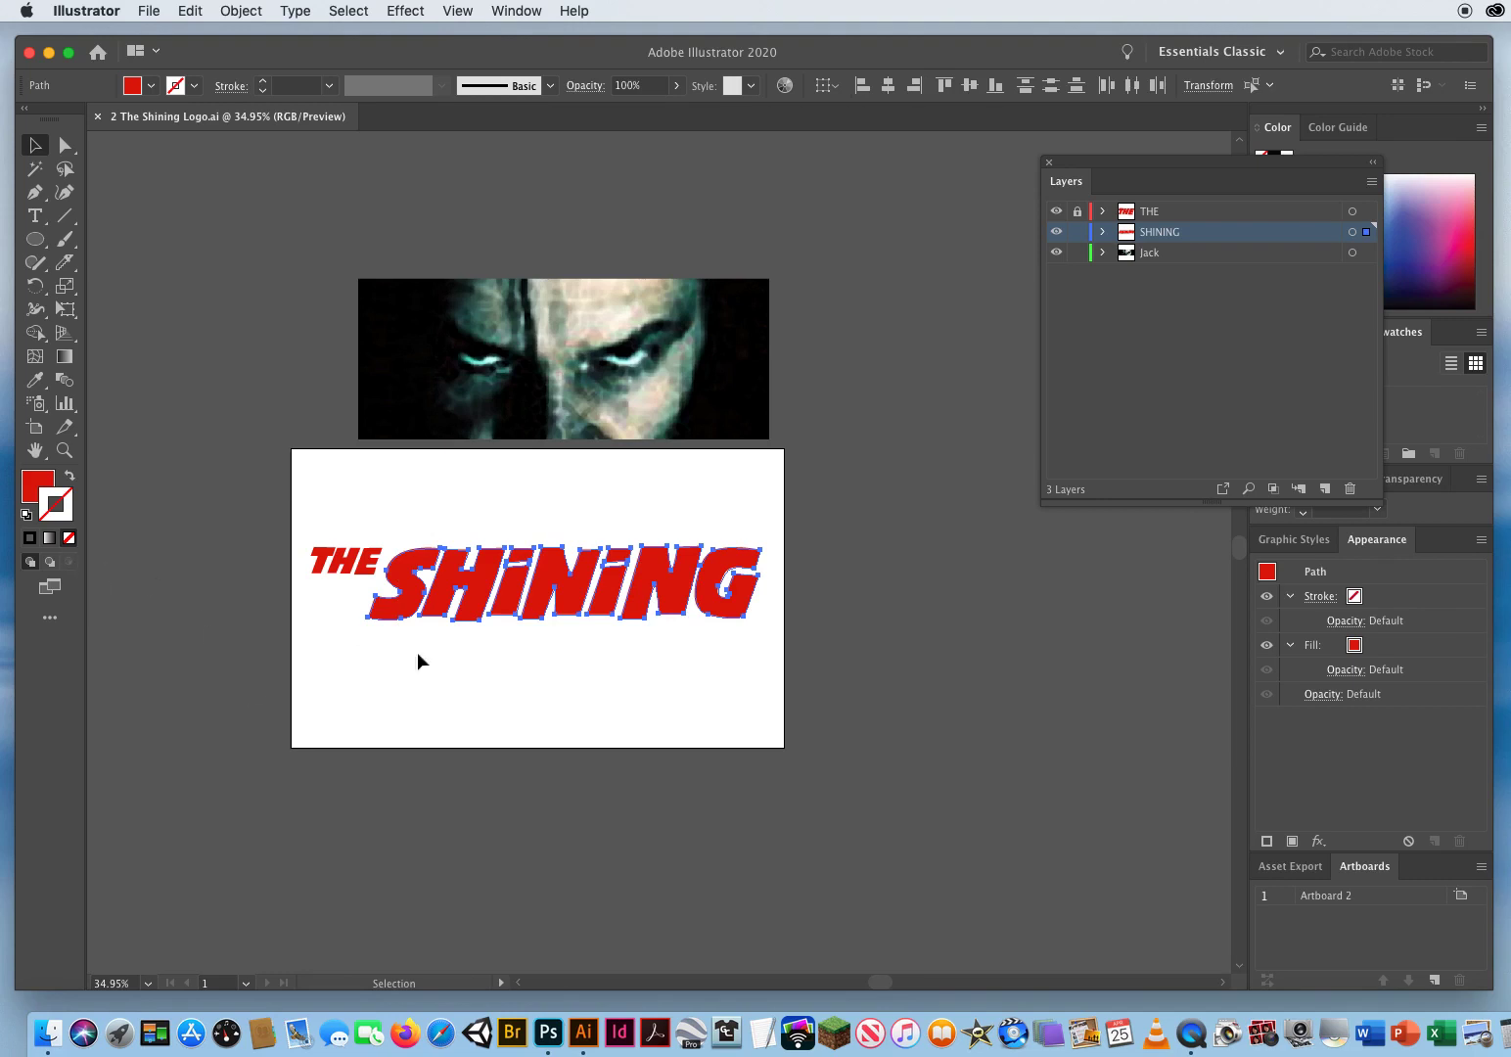
Make the SHINING letters one compound path with Object > Compound Path > Make and enable Draw Inside.
left_click_drag(391, 515, 781, 667)
left_click(240, 12)
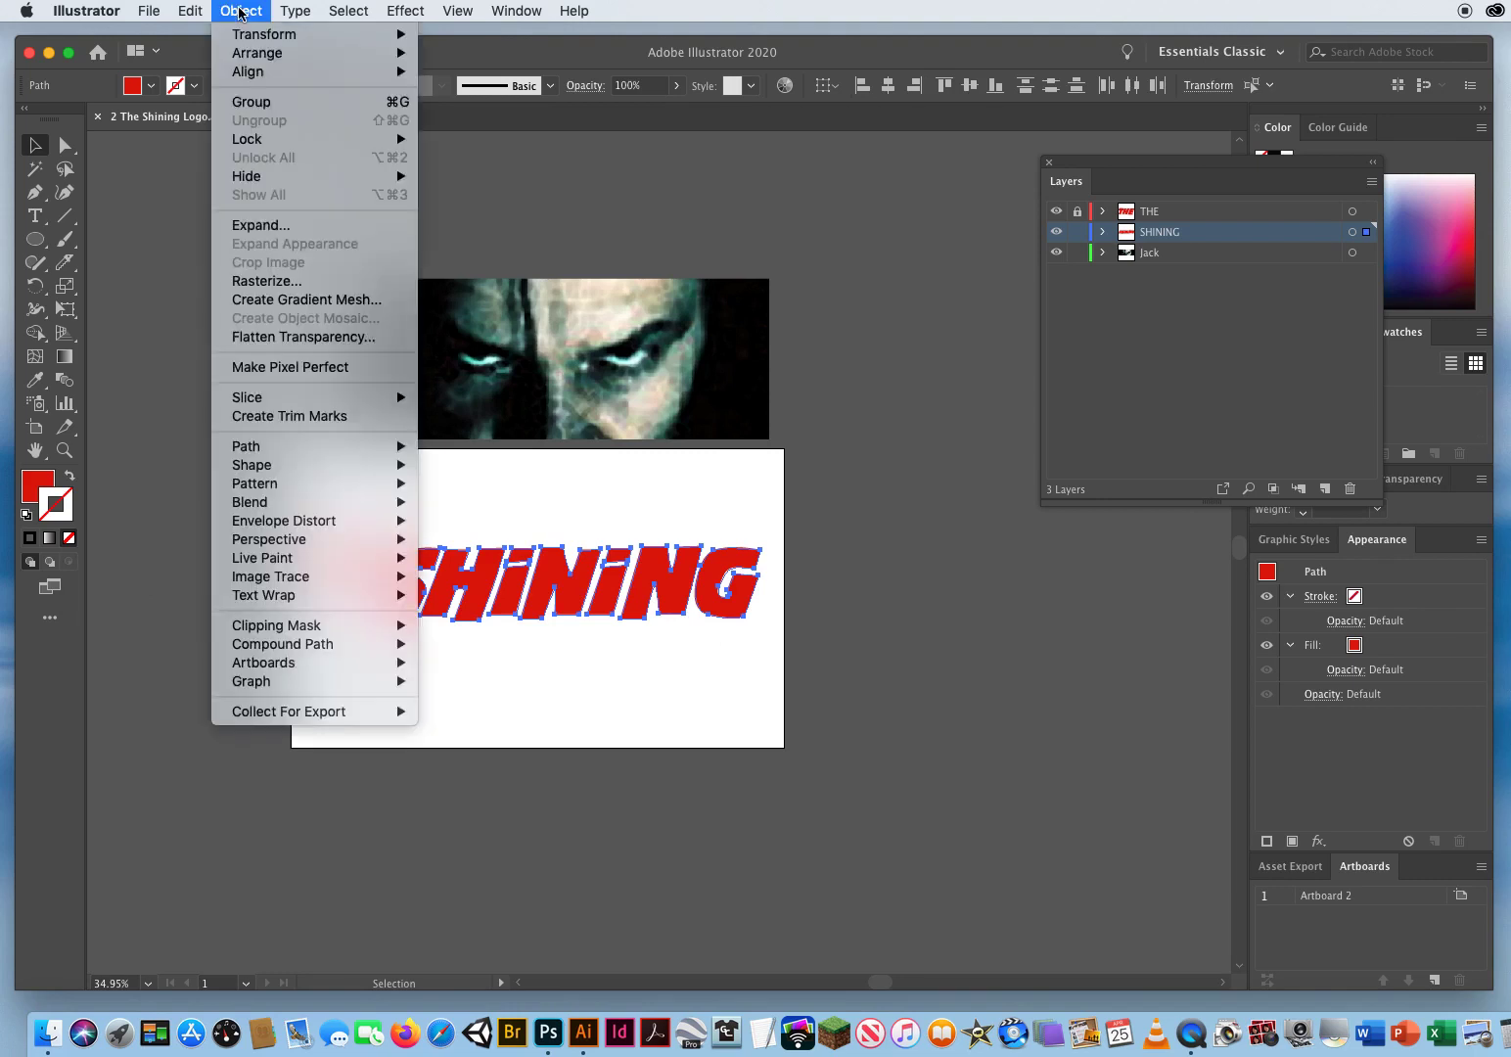
mouse_move(309, 648)
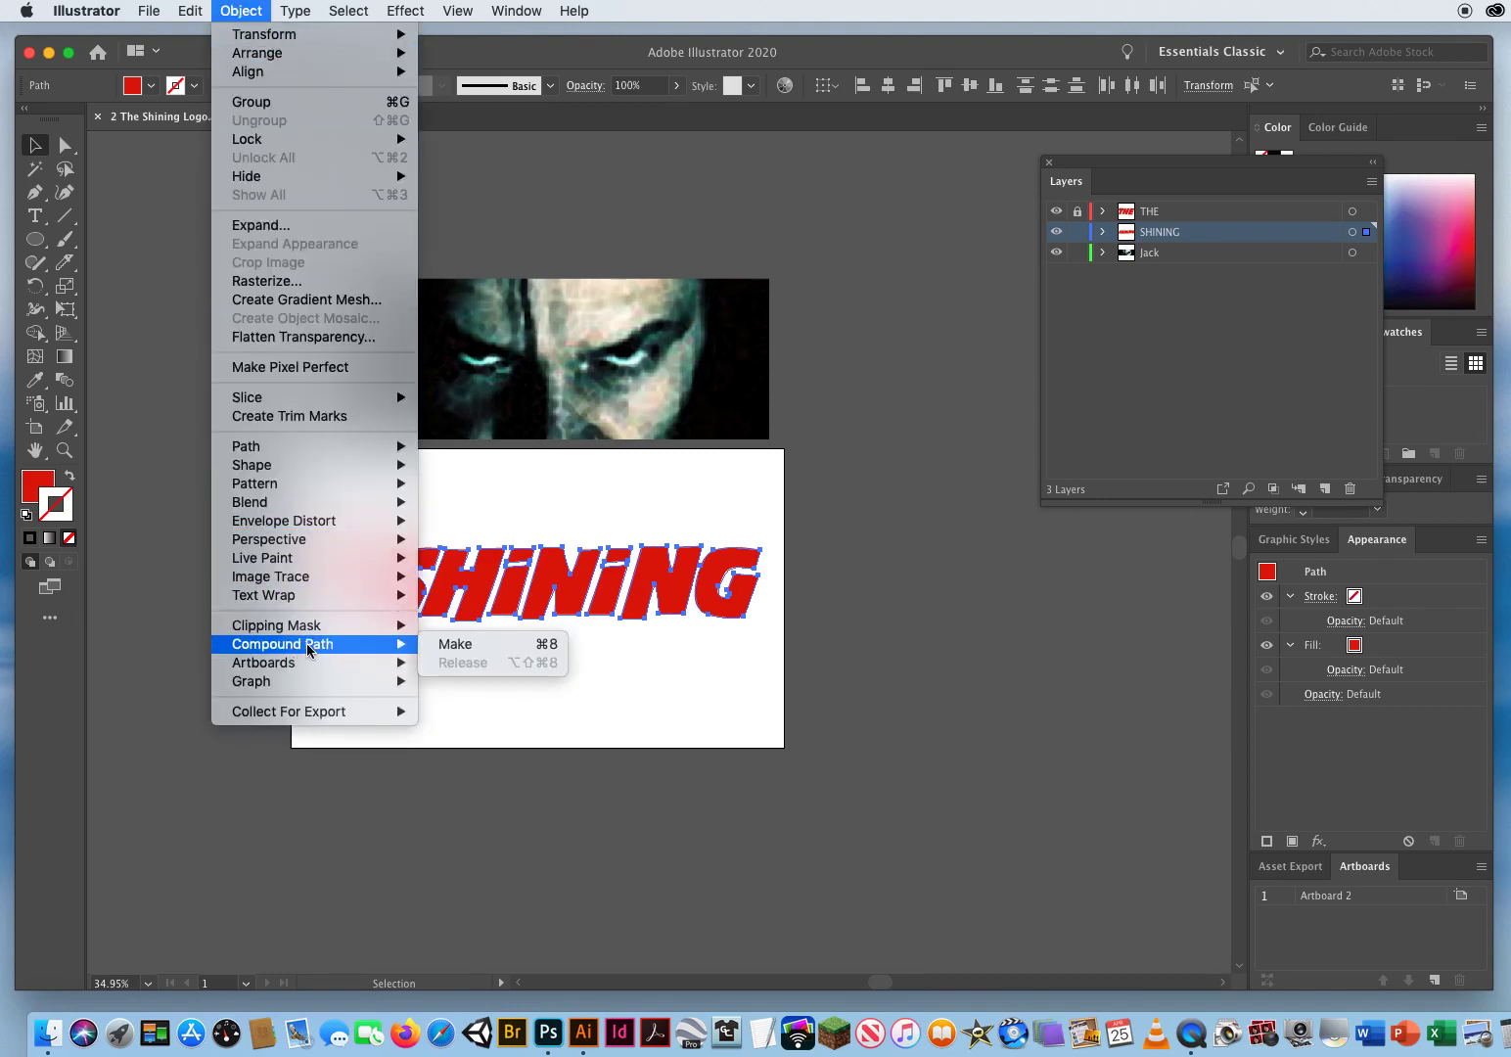
left_click(472, 651)
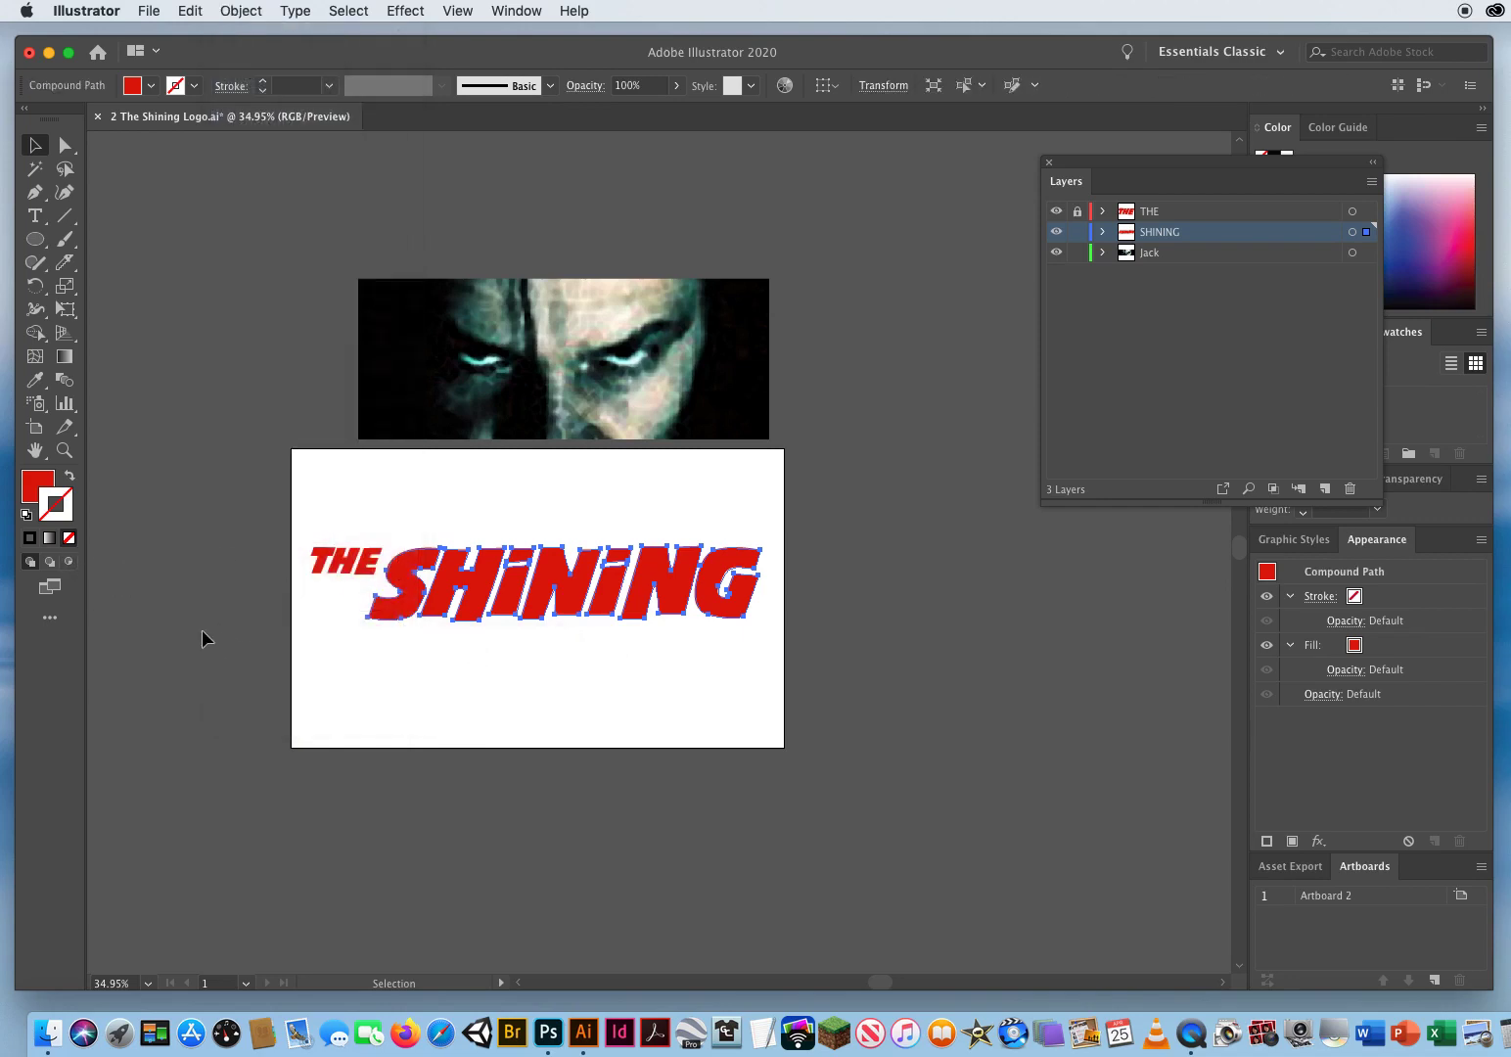
left_click(68, 561)
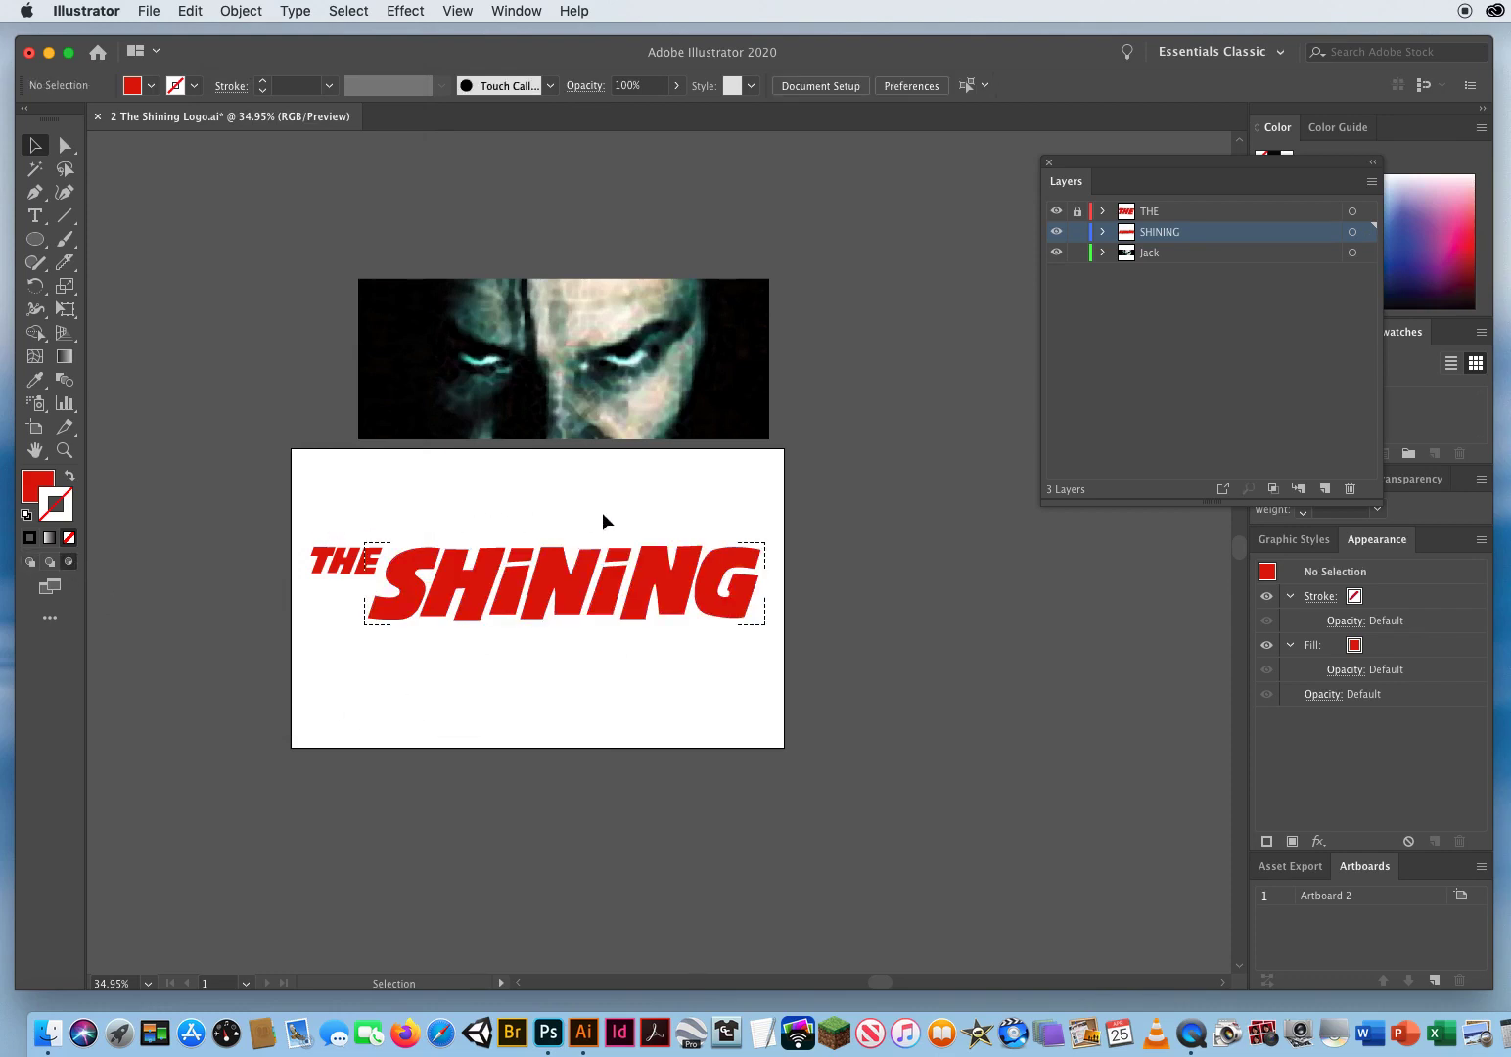
Cut the Jack photo and paste it inside the SHINING letters, then deselect to preview.
left_click(494, 384)
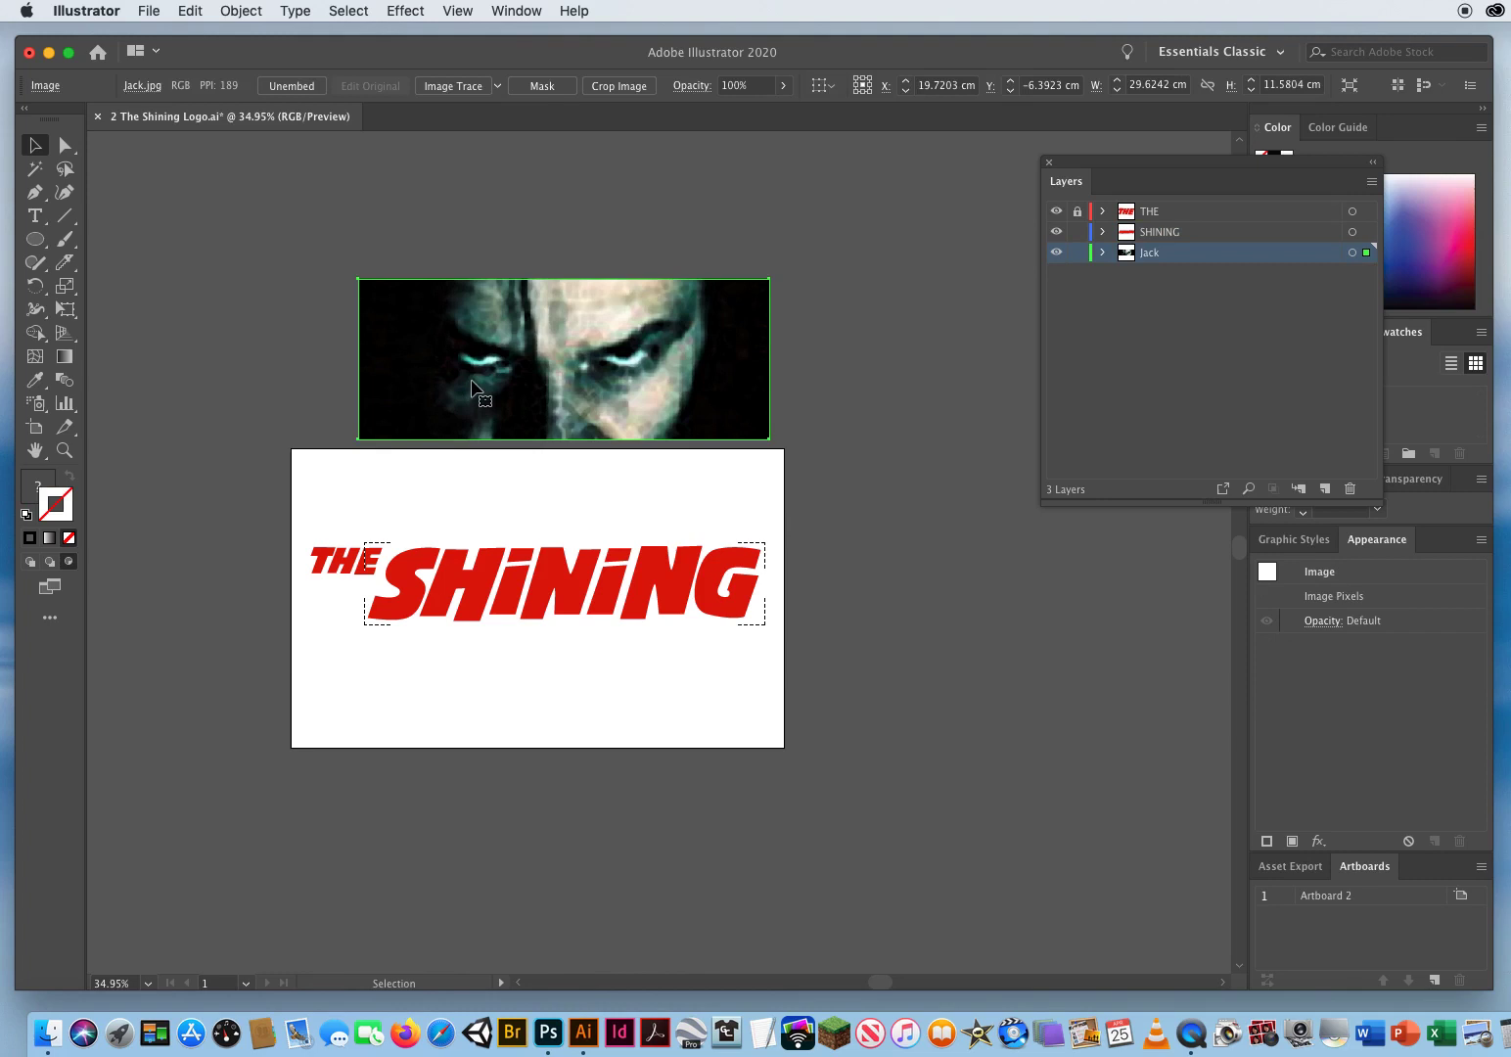
left_click(192, 11)
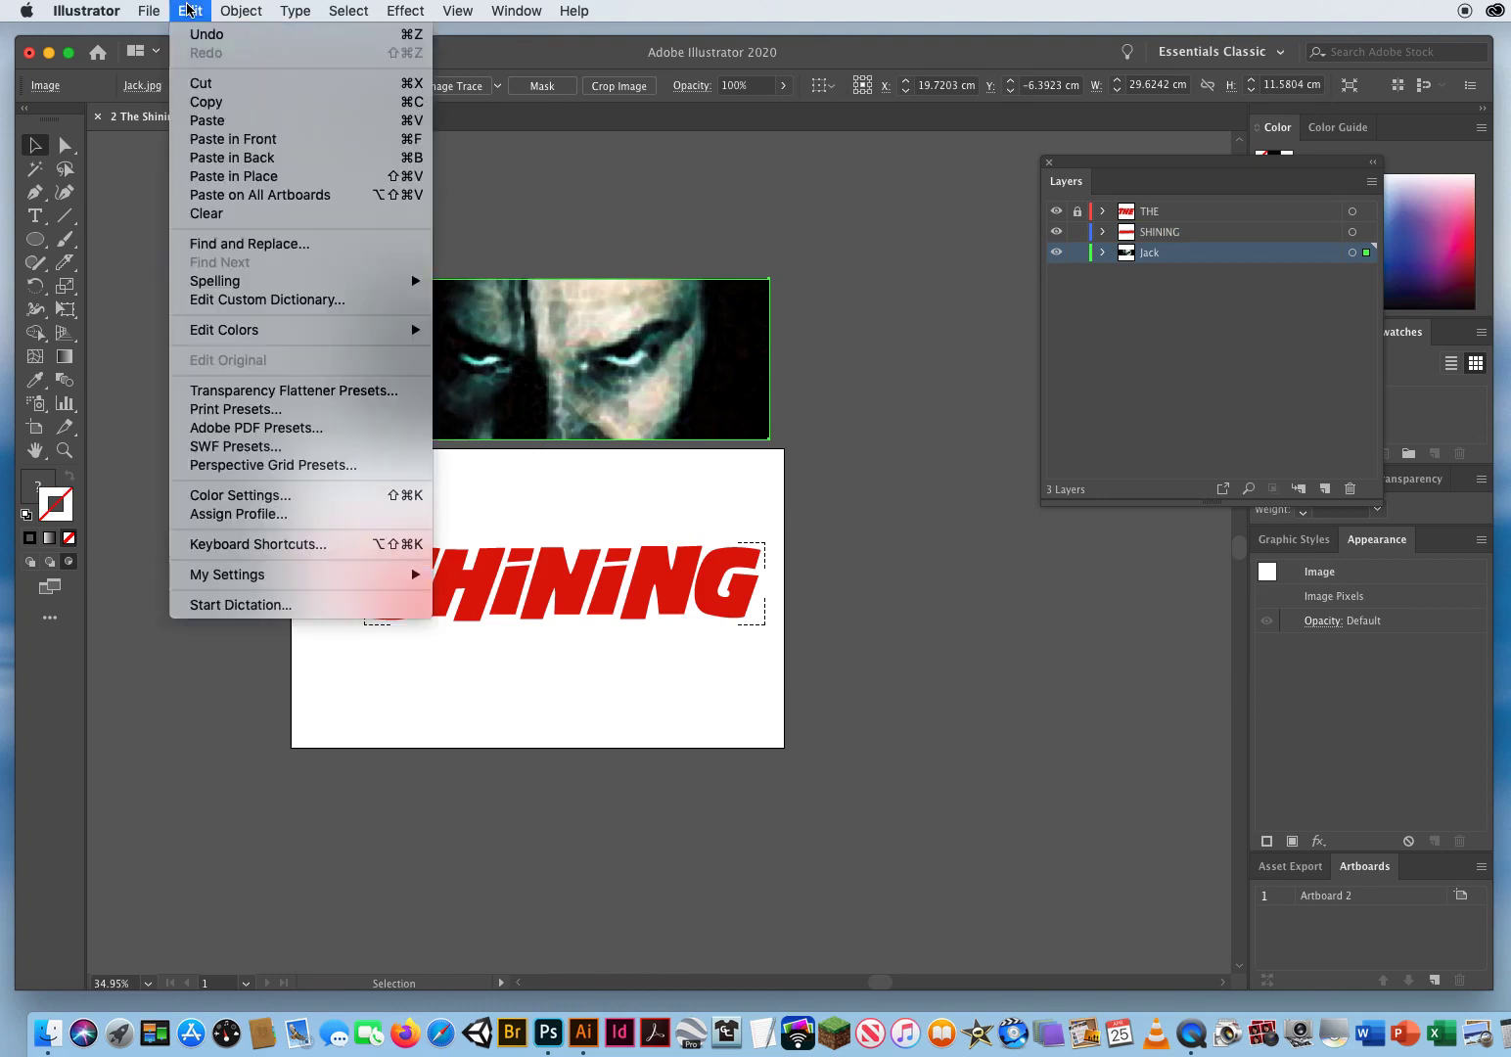
left_click(203, 83)
left_click(189, 11)
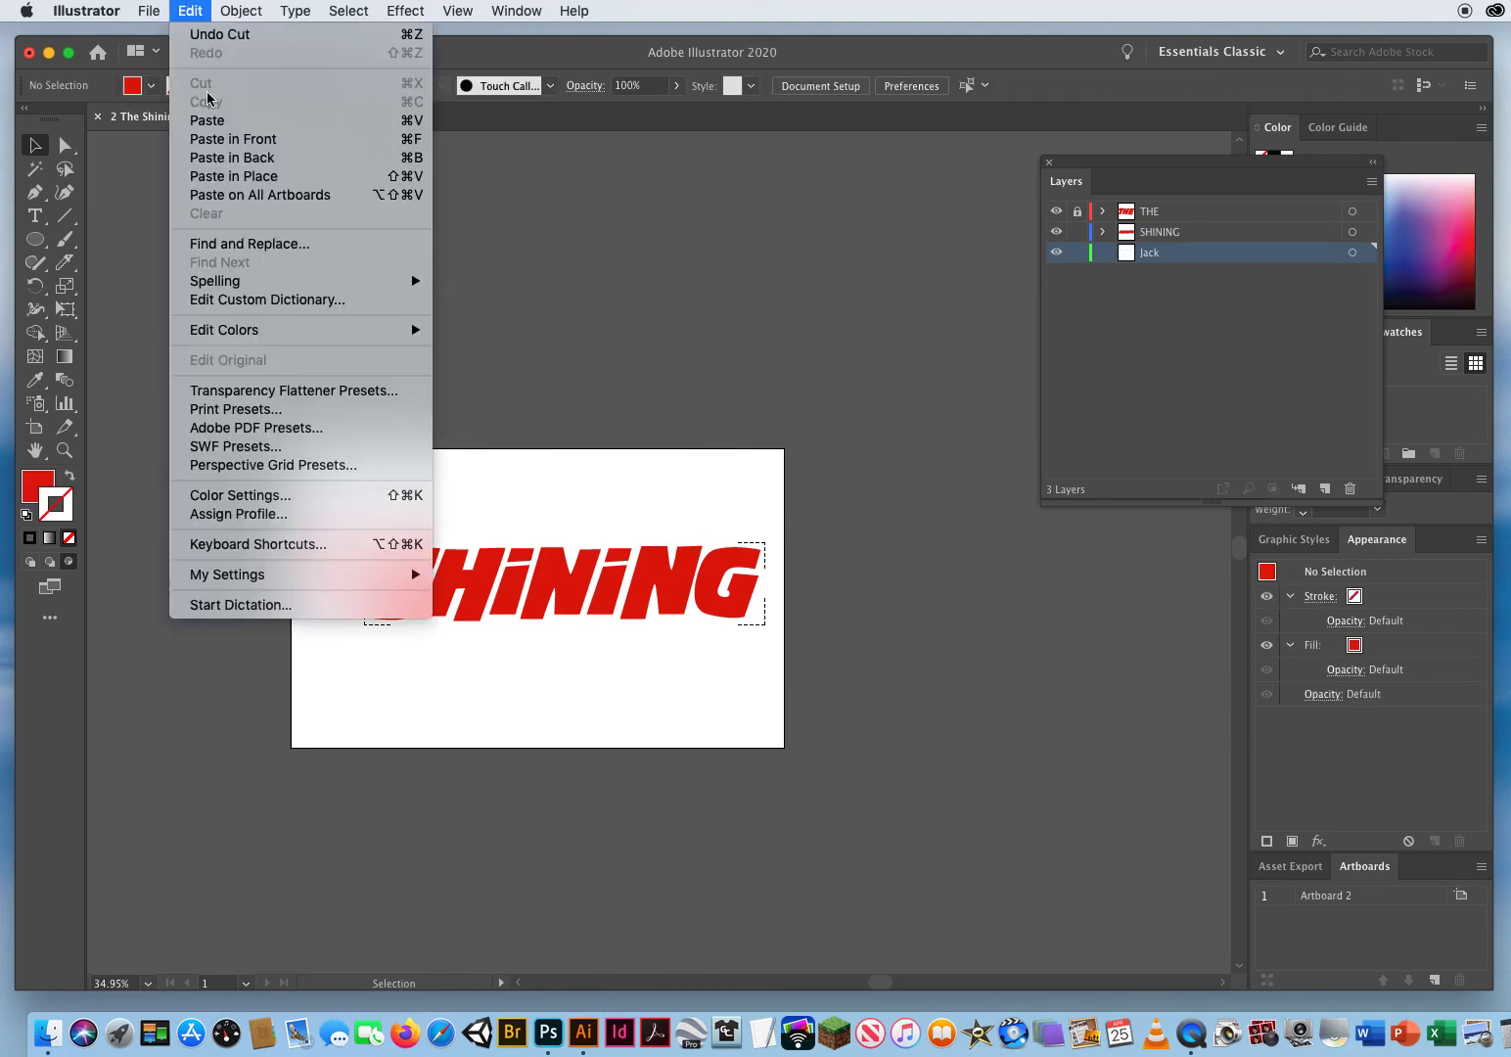
left_click(201, 120)
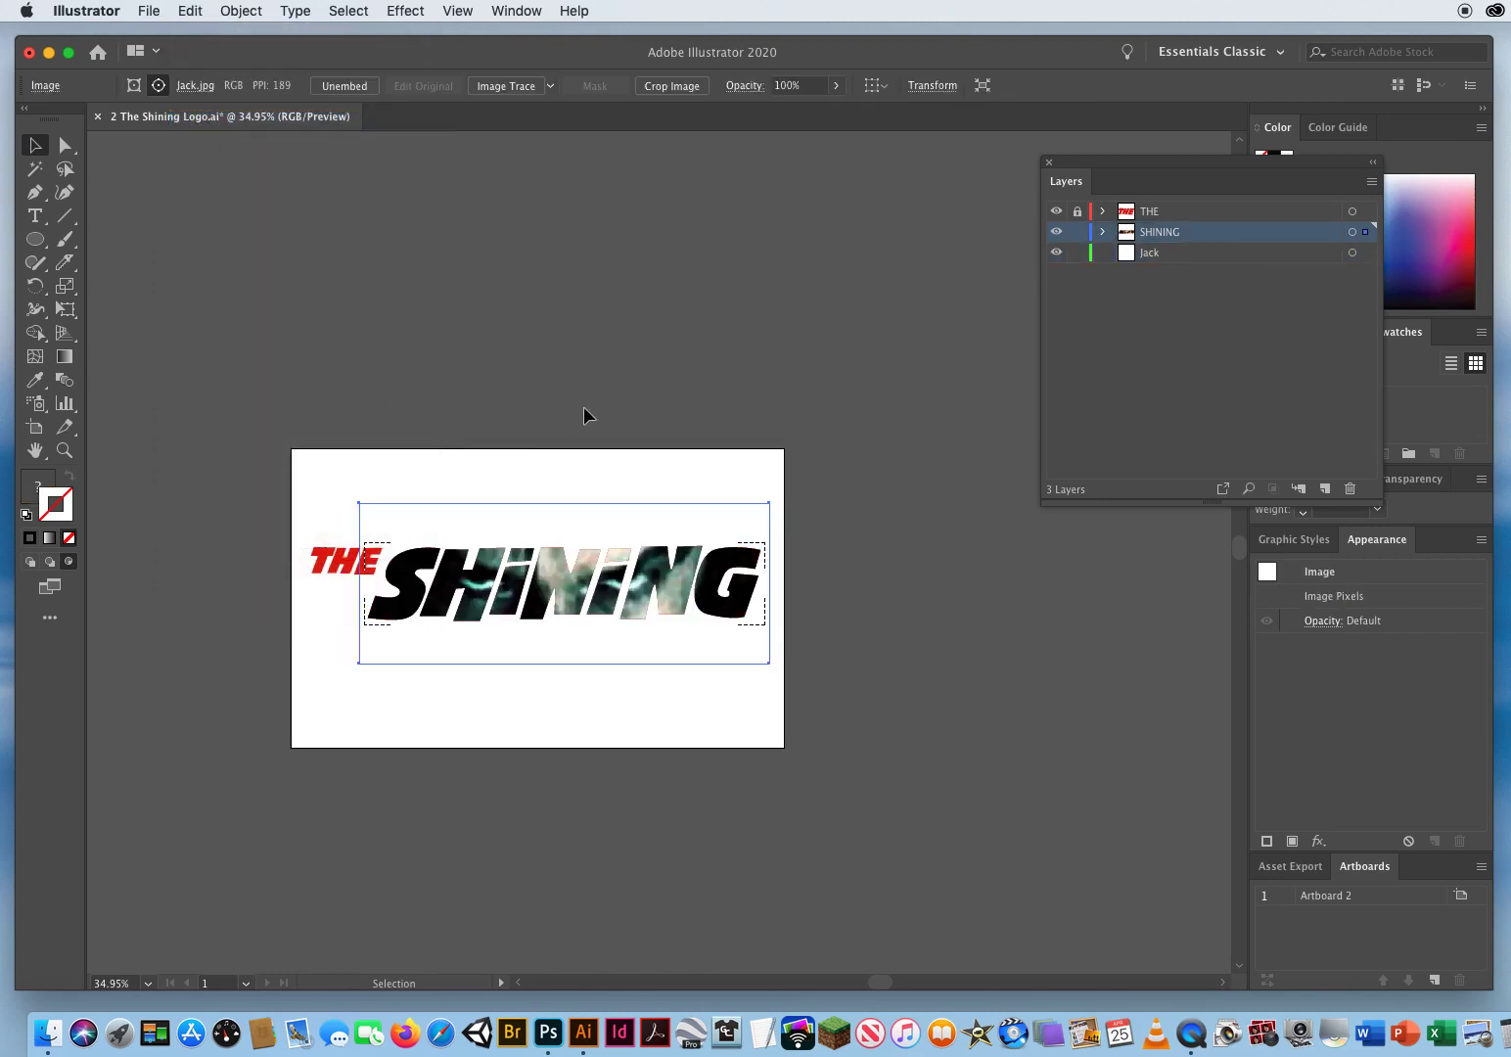
left_click(494, 466)
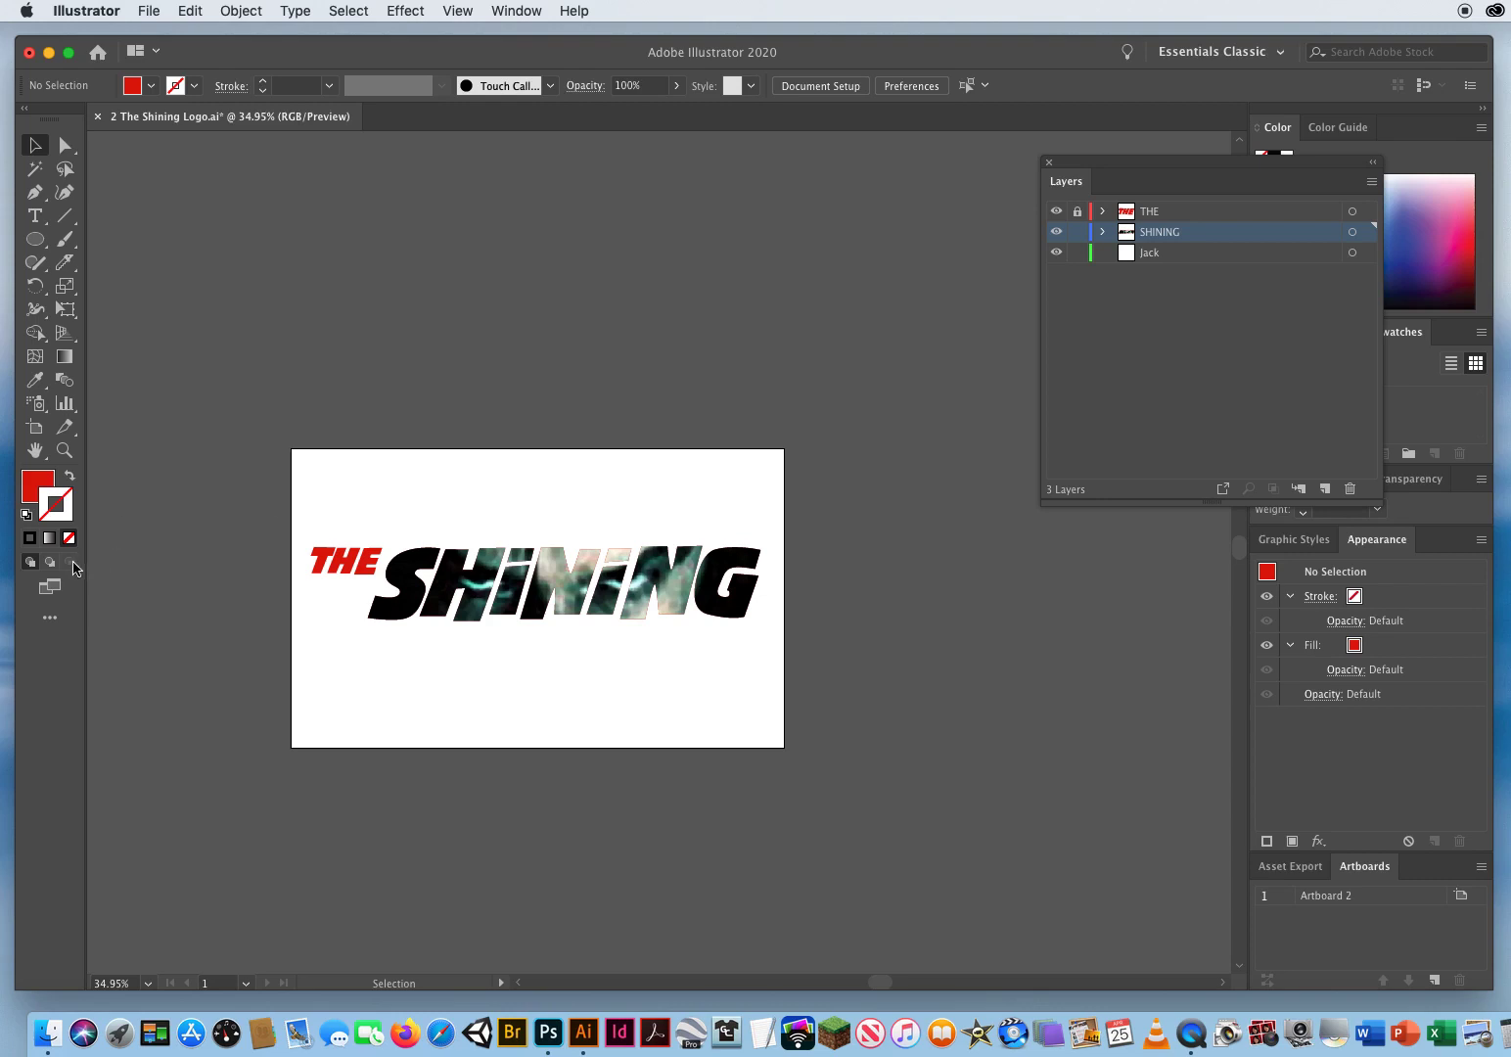
Drag the Layers panel left to reveal the Swatches and Stroke panels.
left_click_drag(1099, 168, 906, 193)
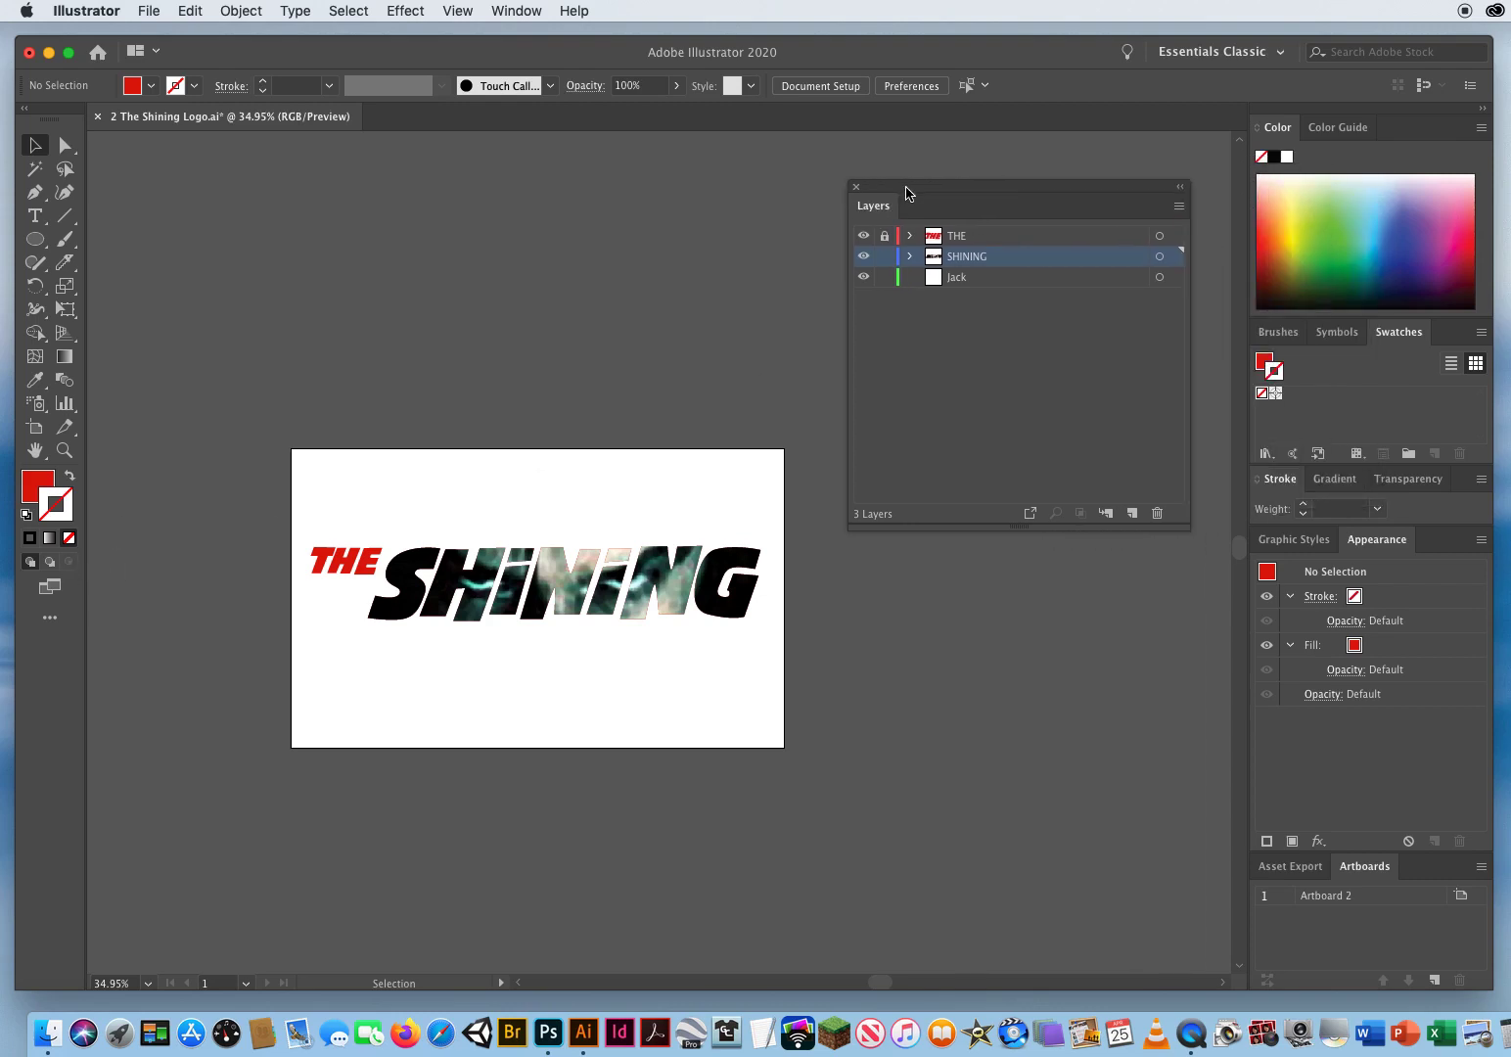